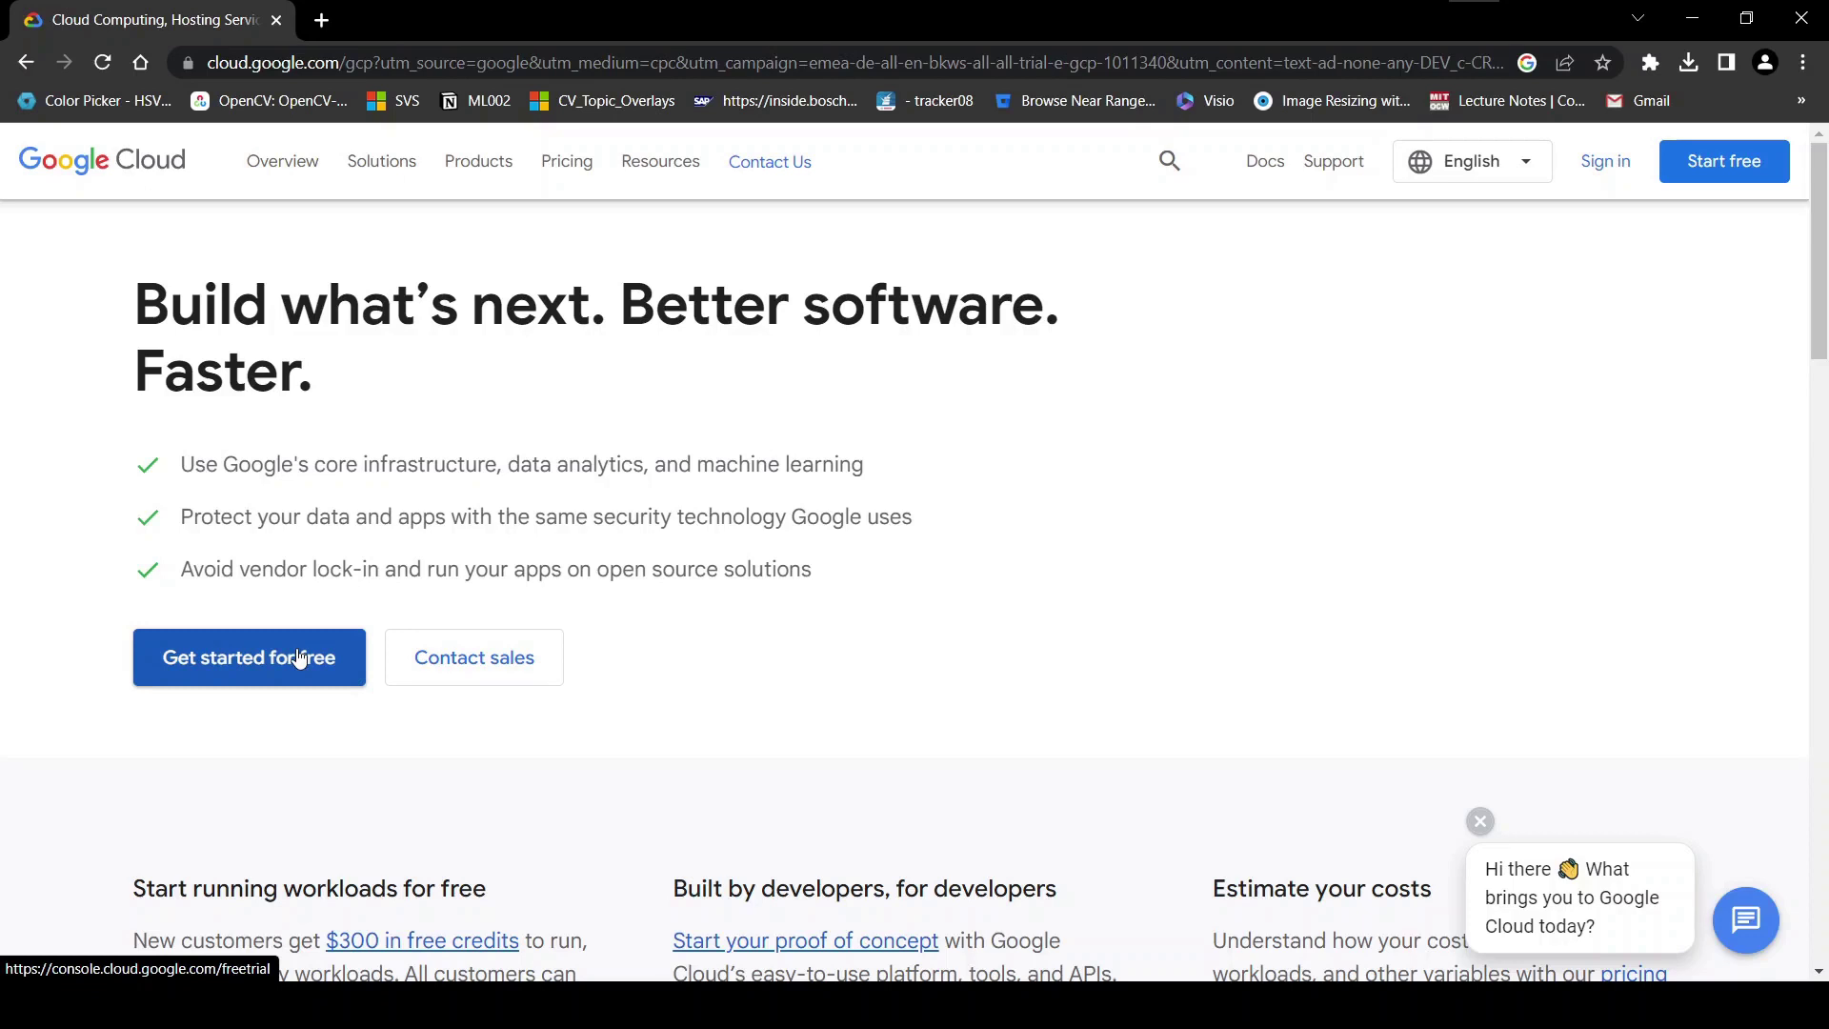
Open aithinks.tech in a new browser tab and look over the posts on its home page.
click(326, 25)
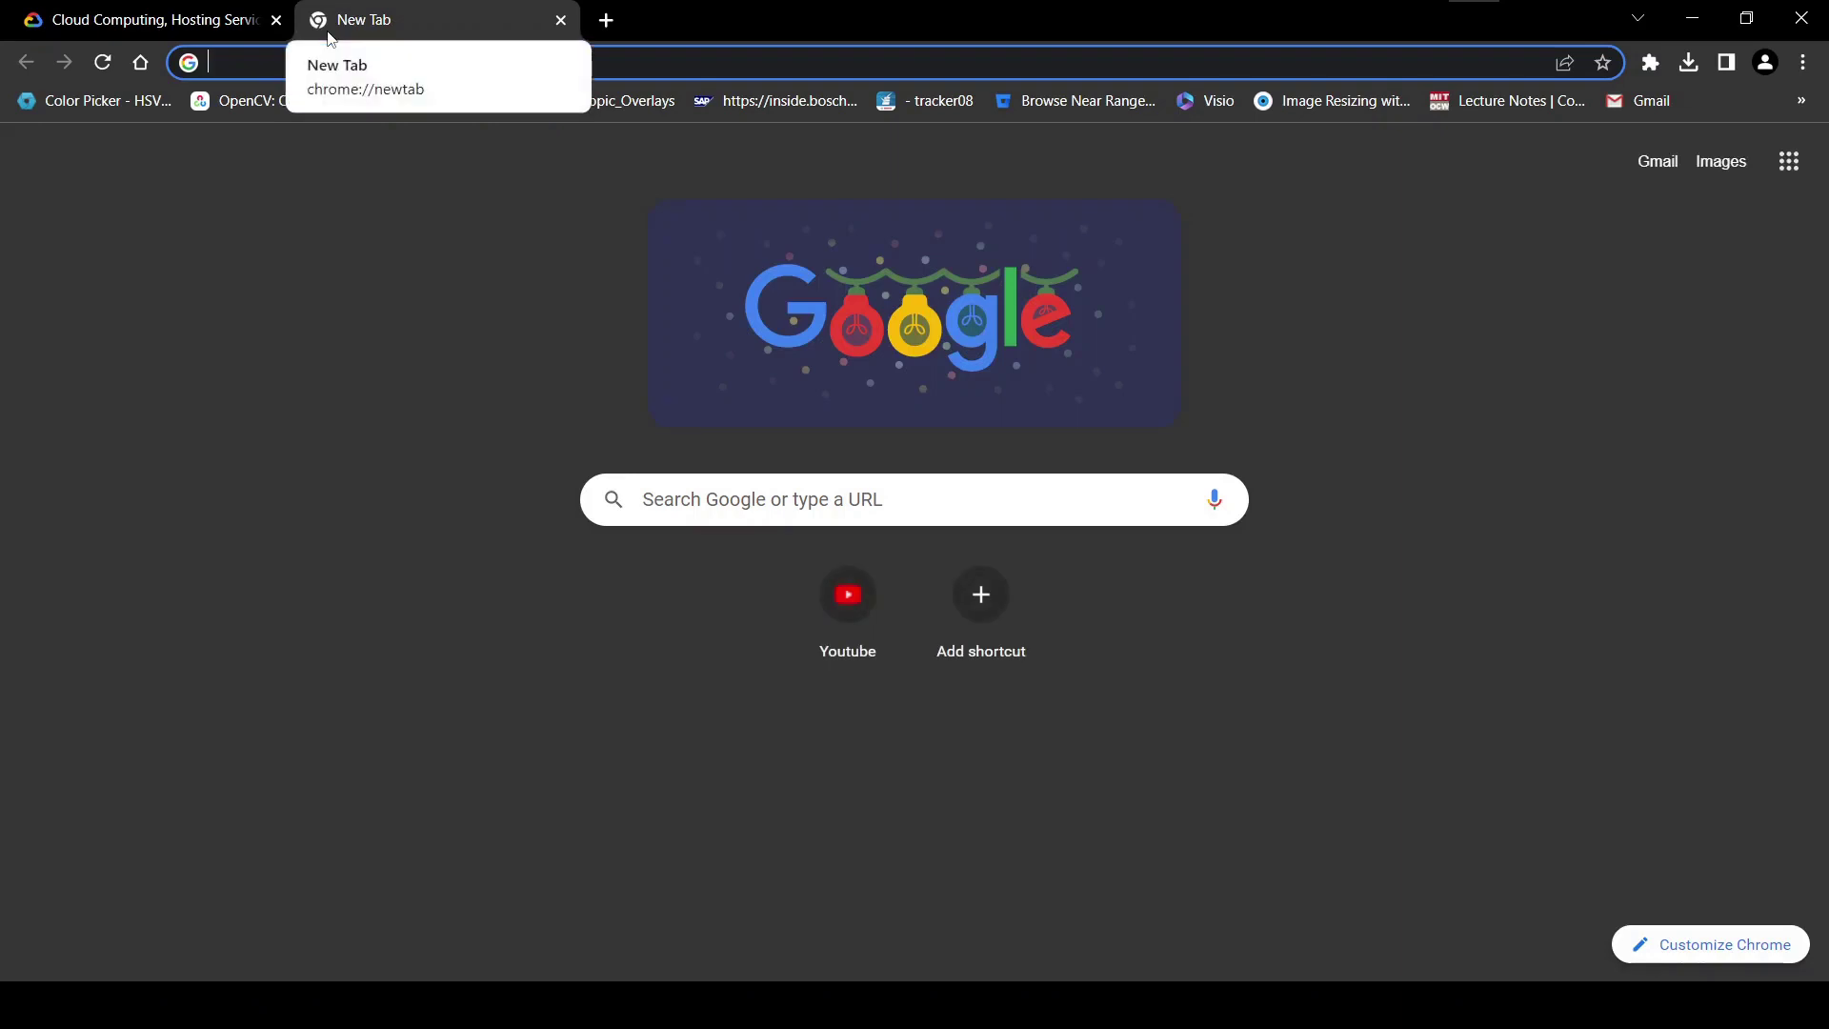
text(aithinks.tech)
key(Return)
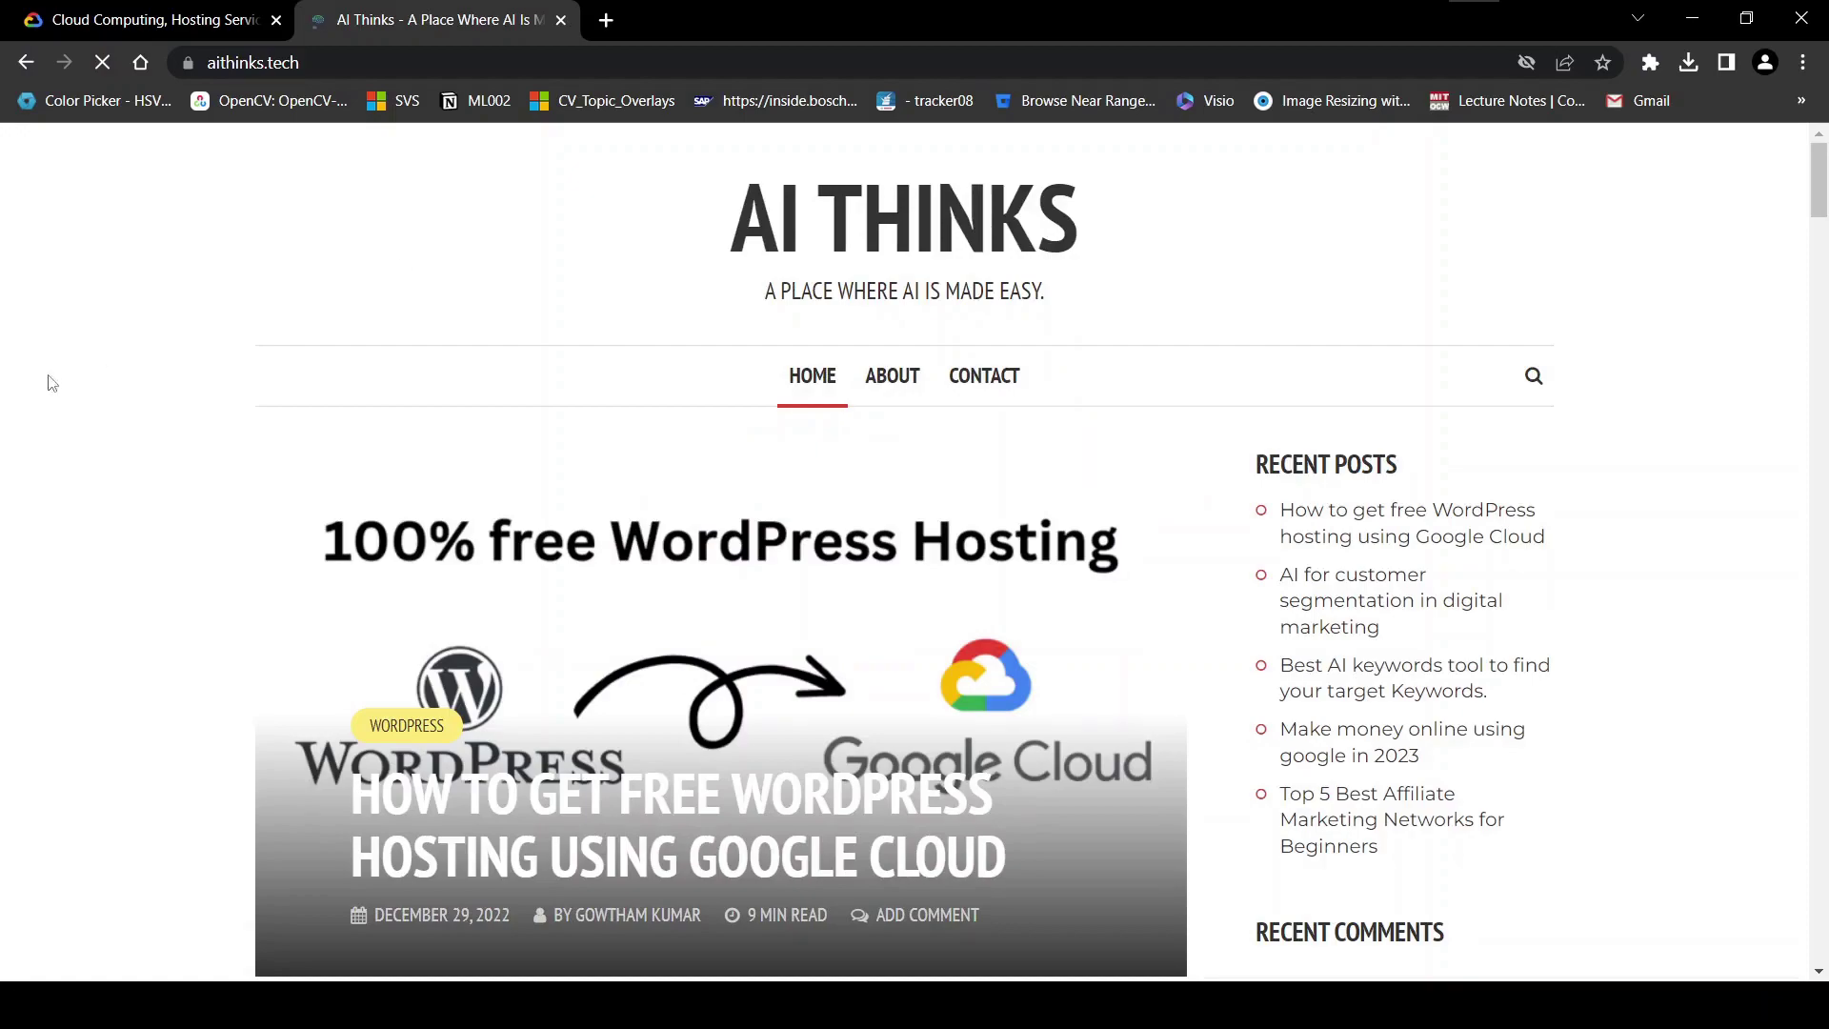
scroll(114, 328, down, 12)
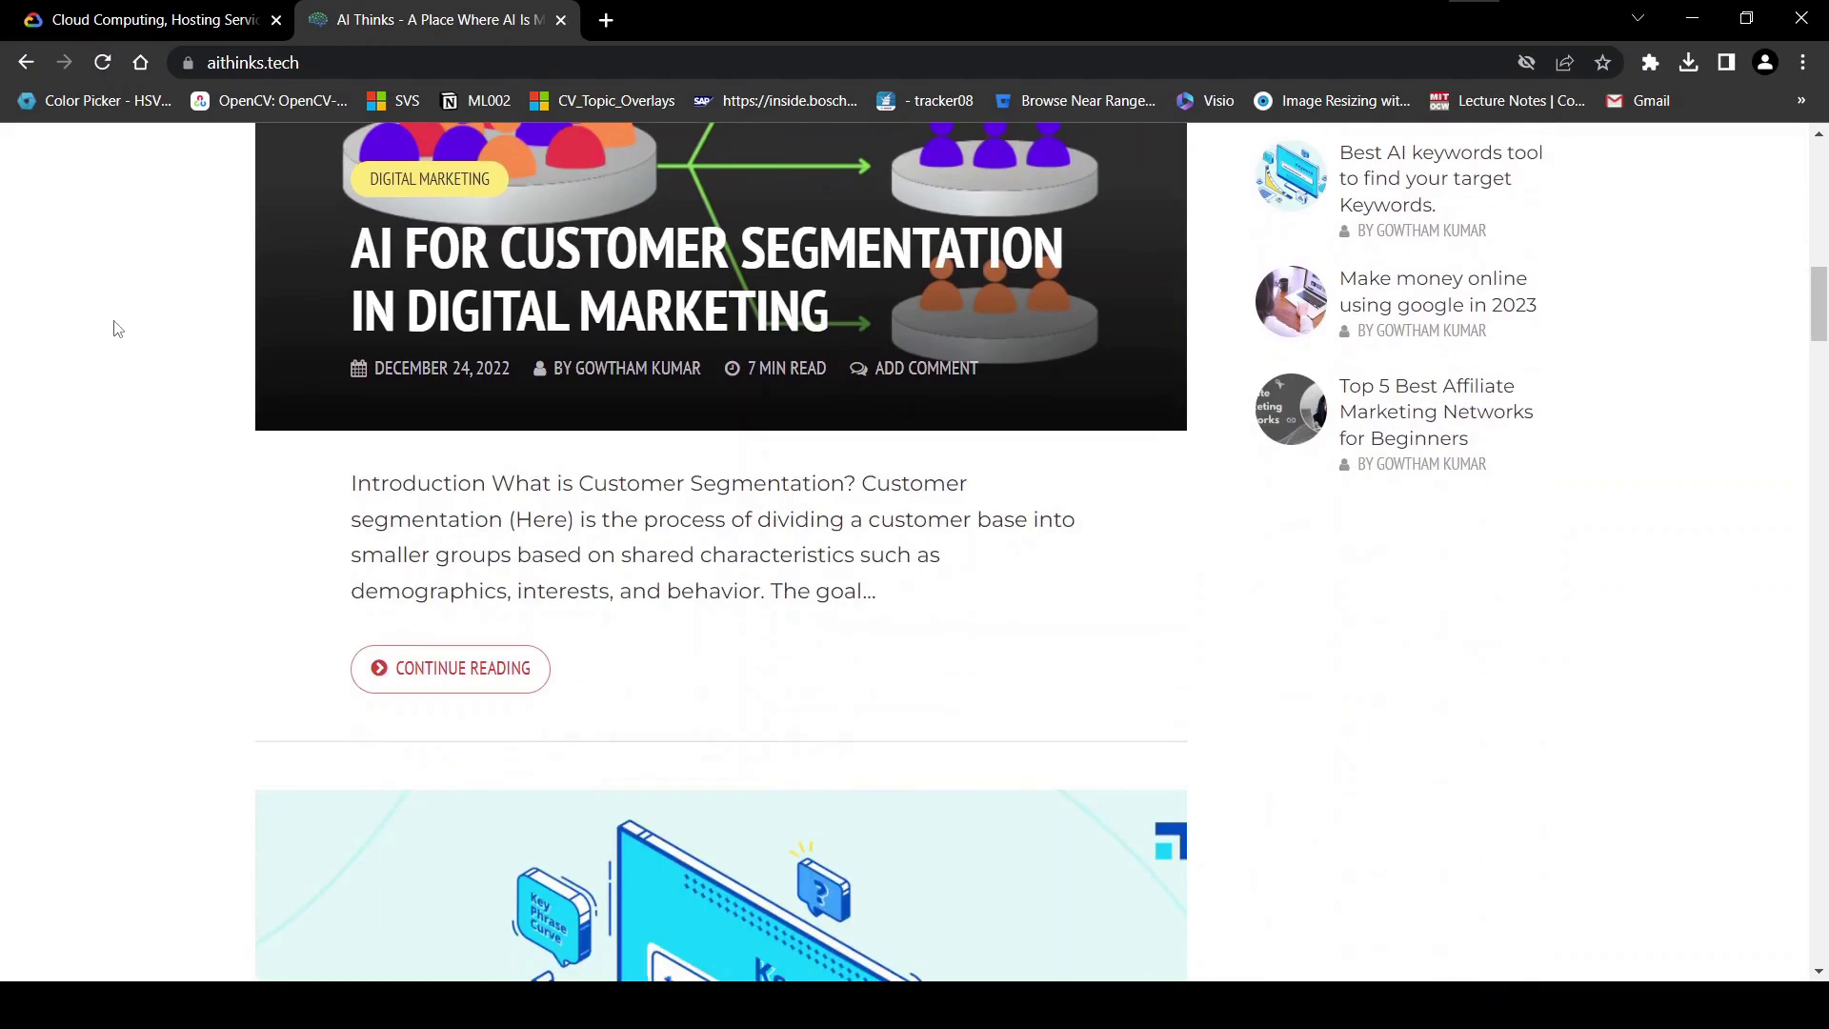
scroll(115, 329, up, 10)
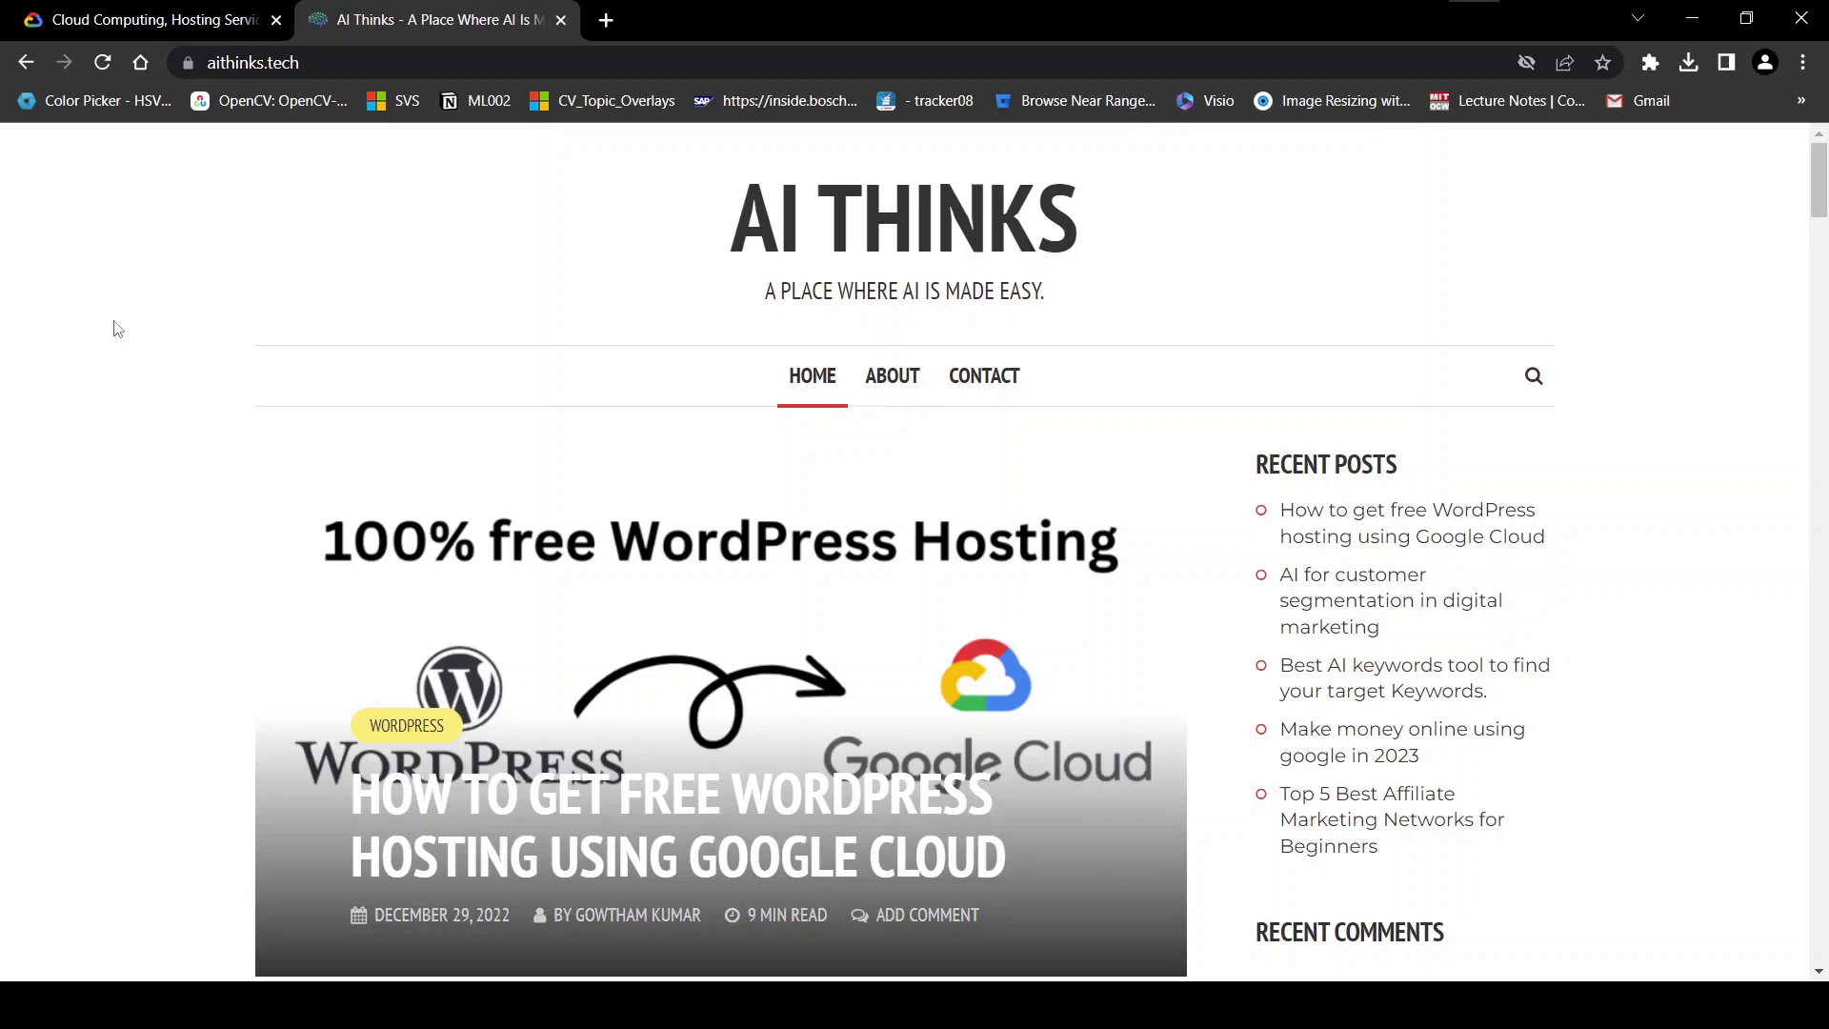
Return to the Google Cloud landing page and start the free sign-up.
click(112, 20)
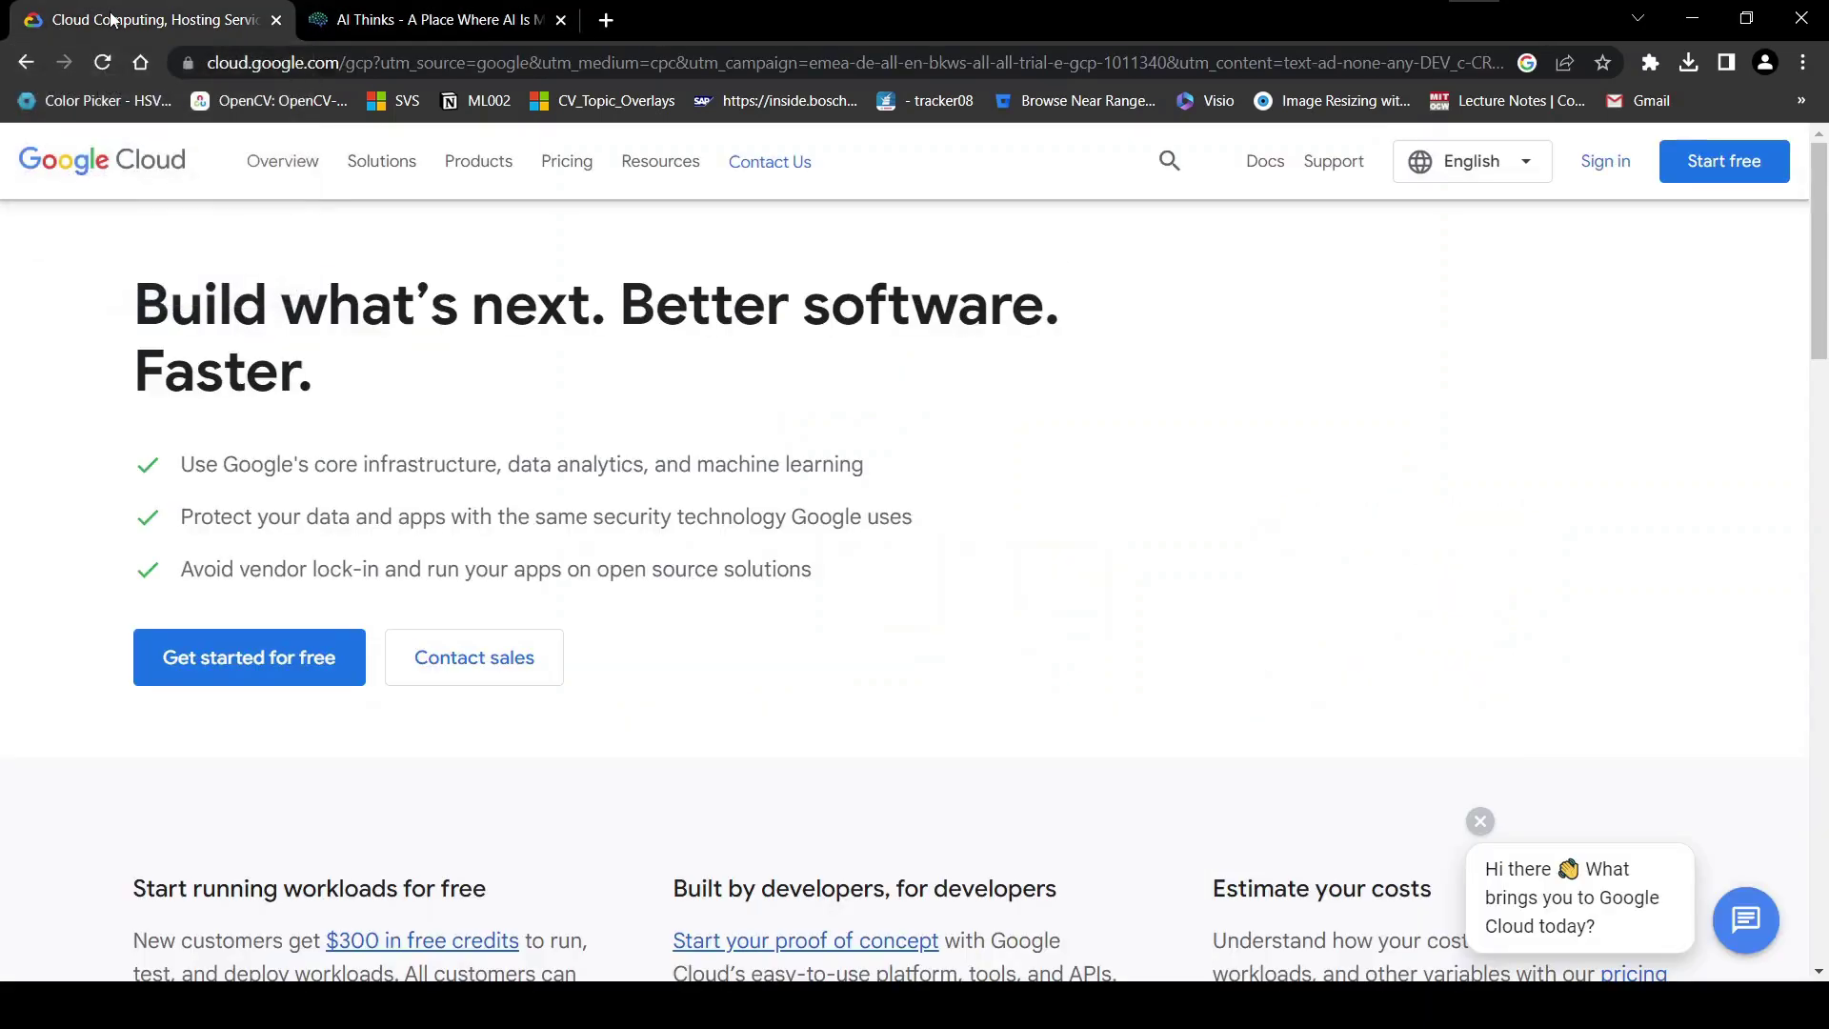
click(225, 655)
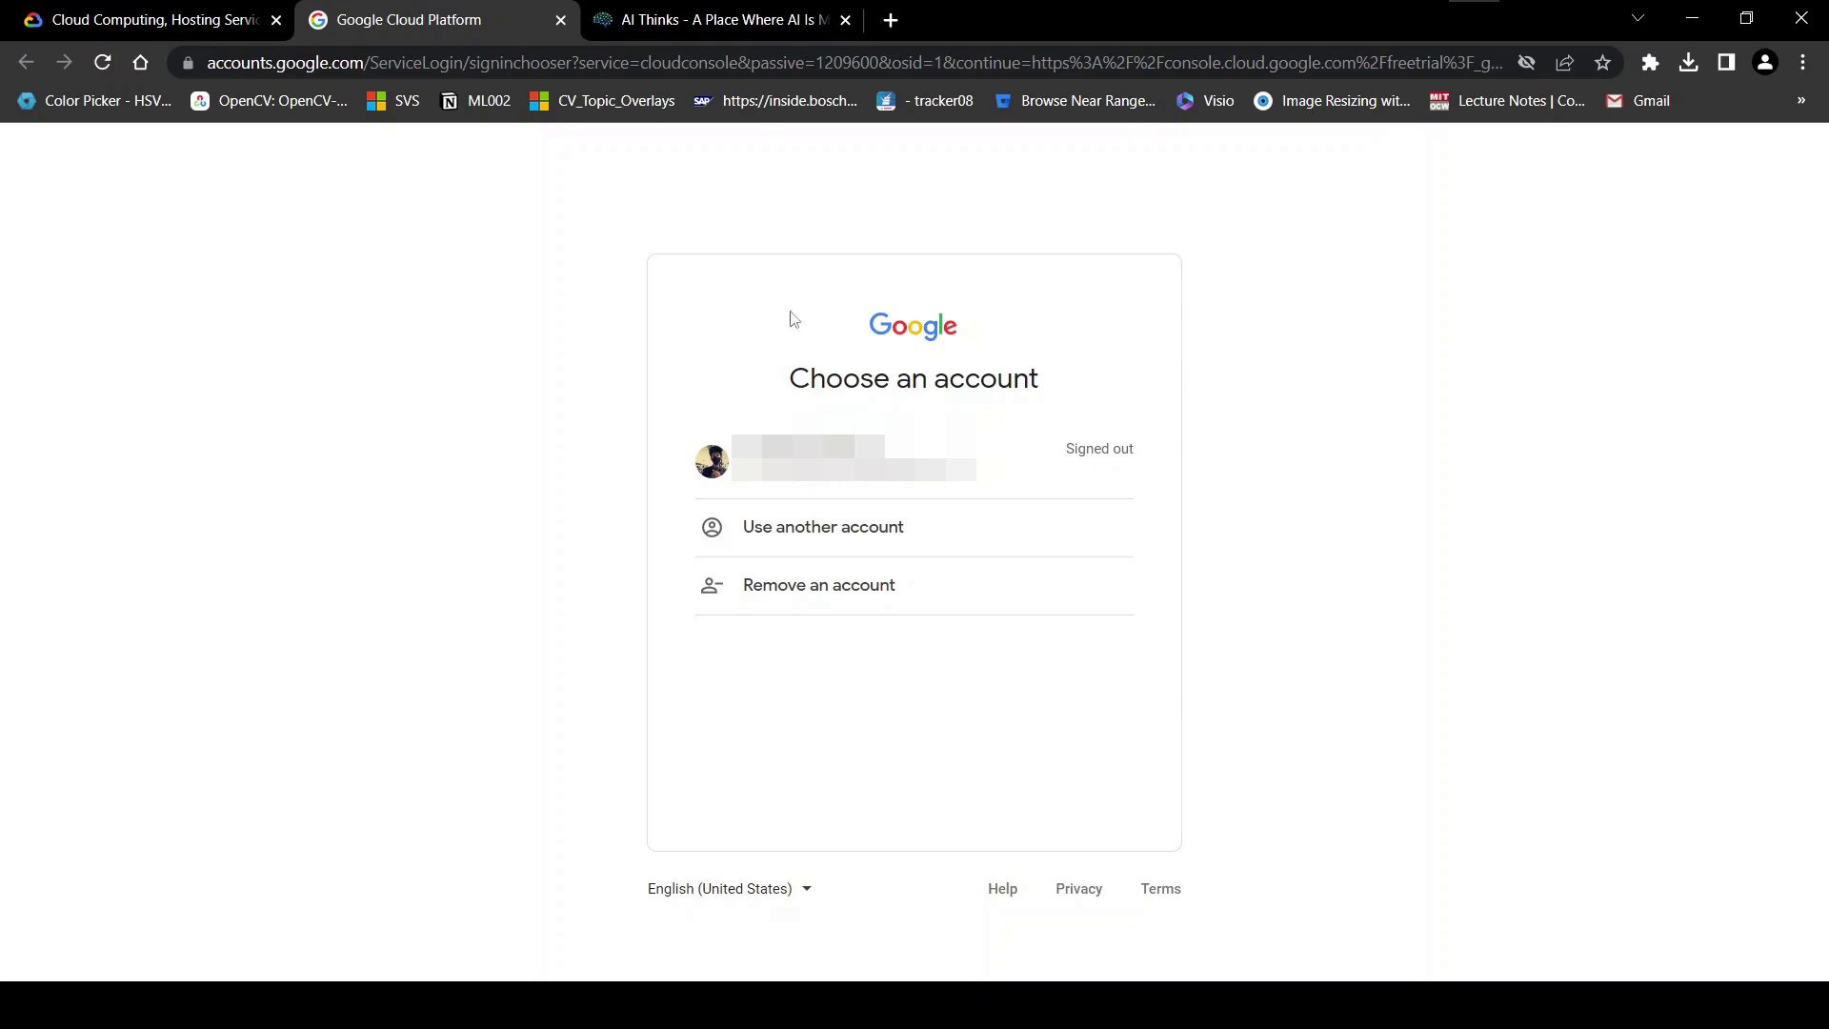
Open the AI Thinks article on free WordPress hosting using Google Cloud and read Step #1 on account registration and payment verification.
click(753, 20)
scroll(760, 568, down, 2)
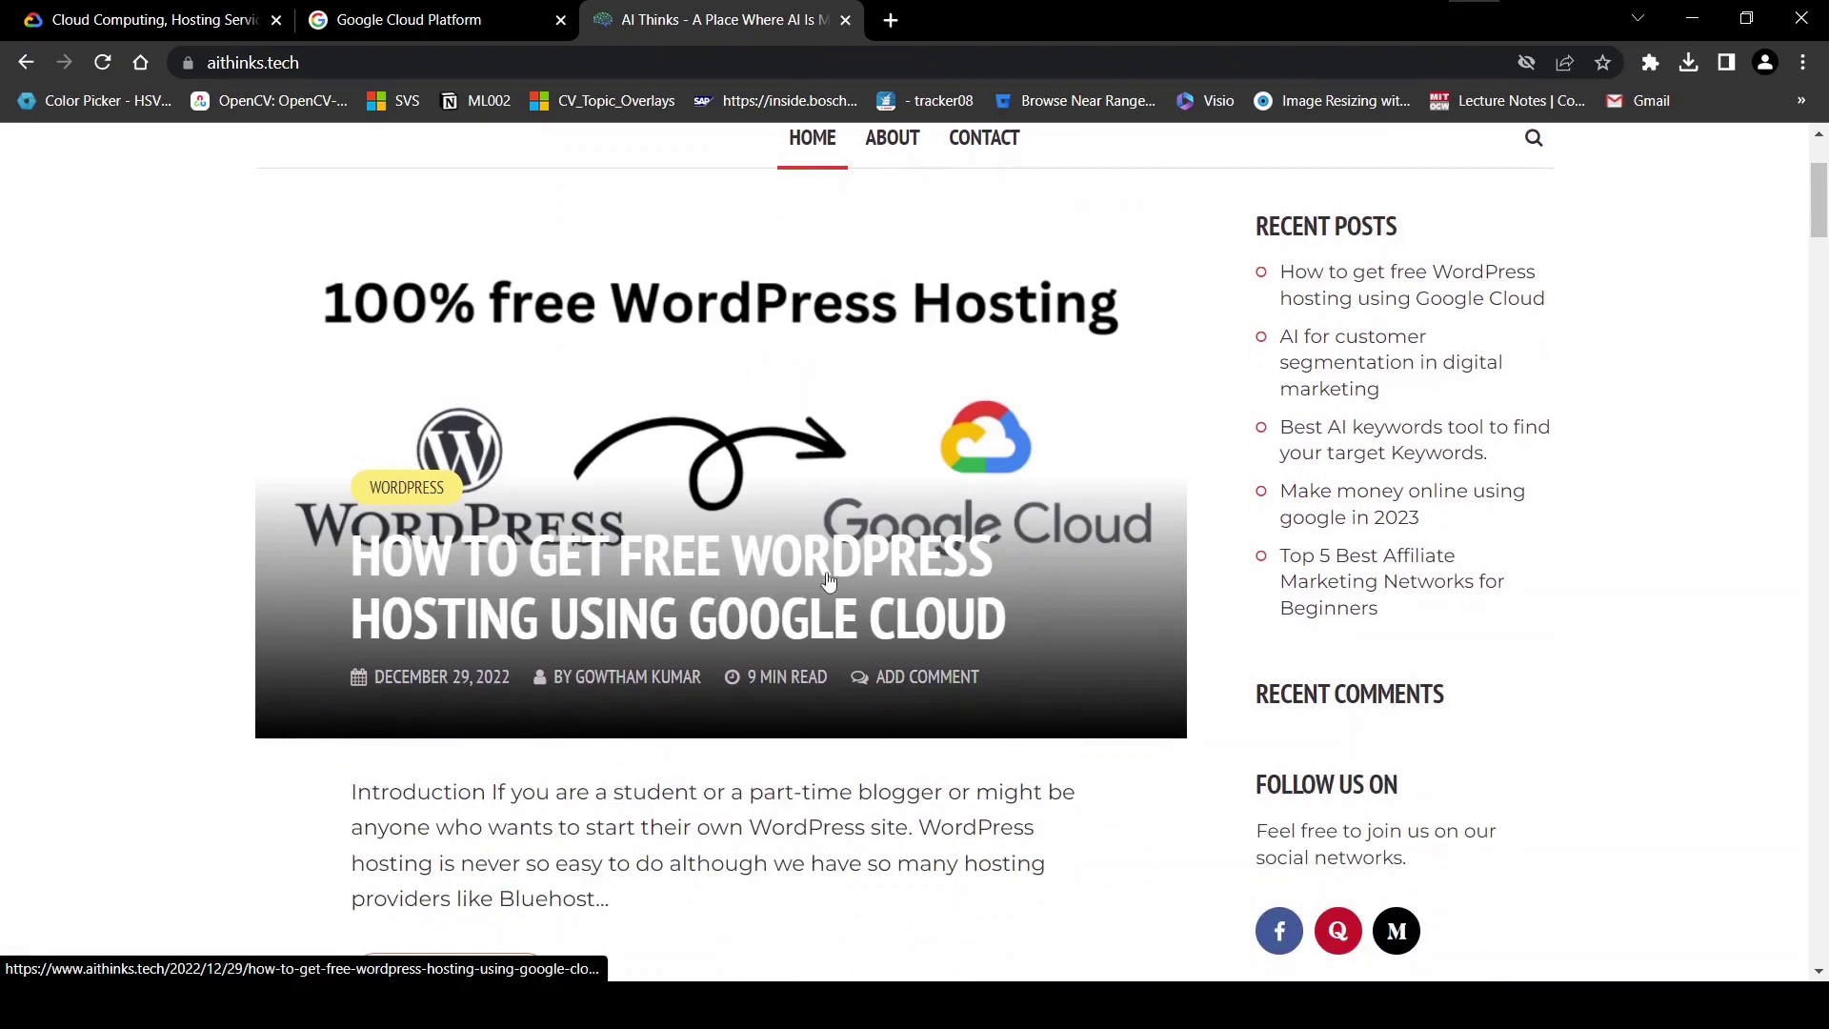
click(724, 471)
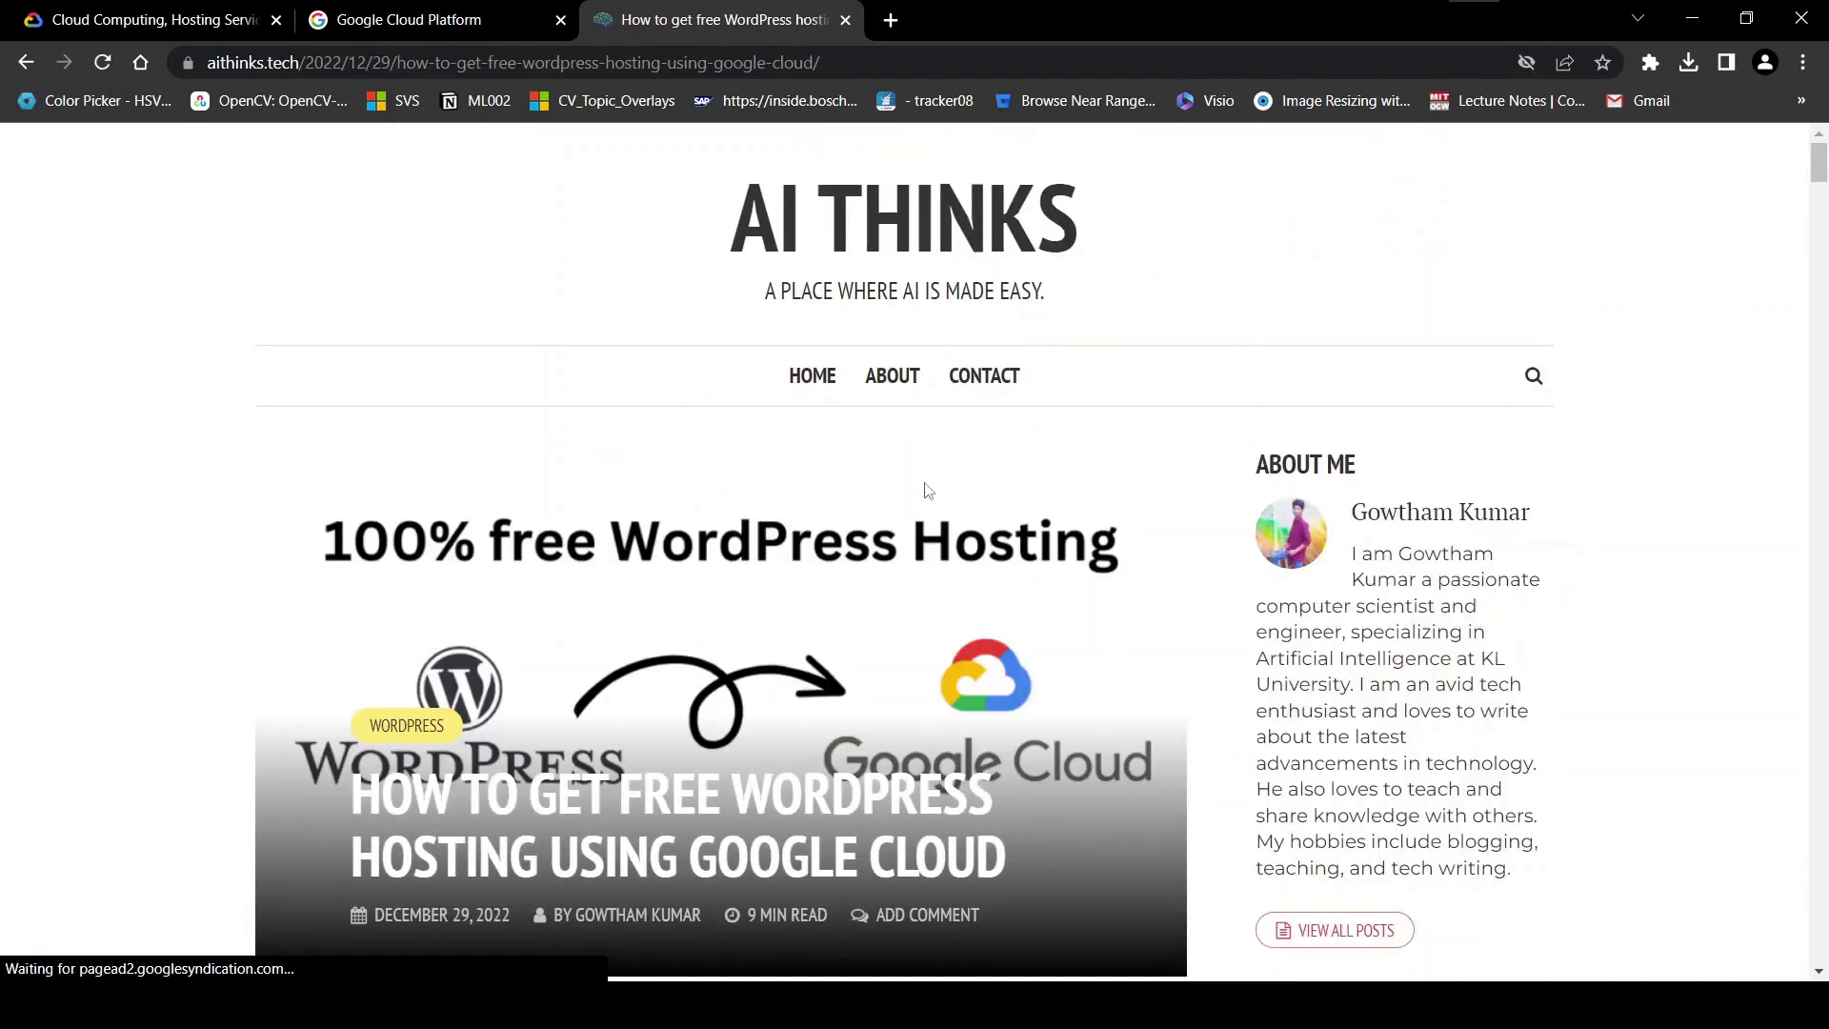
scroll(929, 491, down, 15)
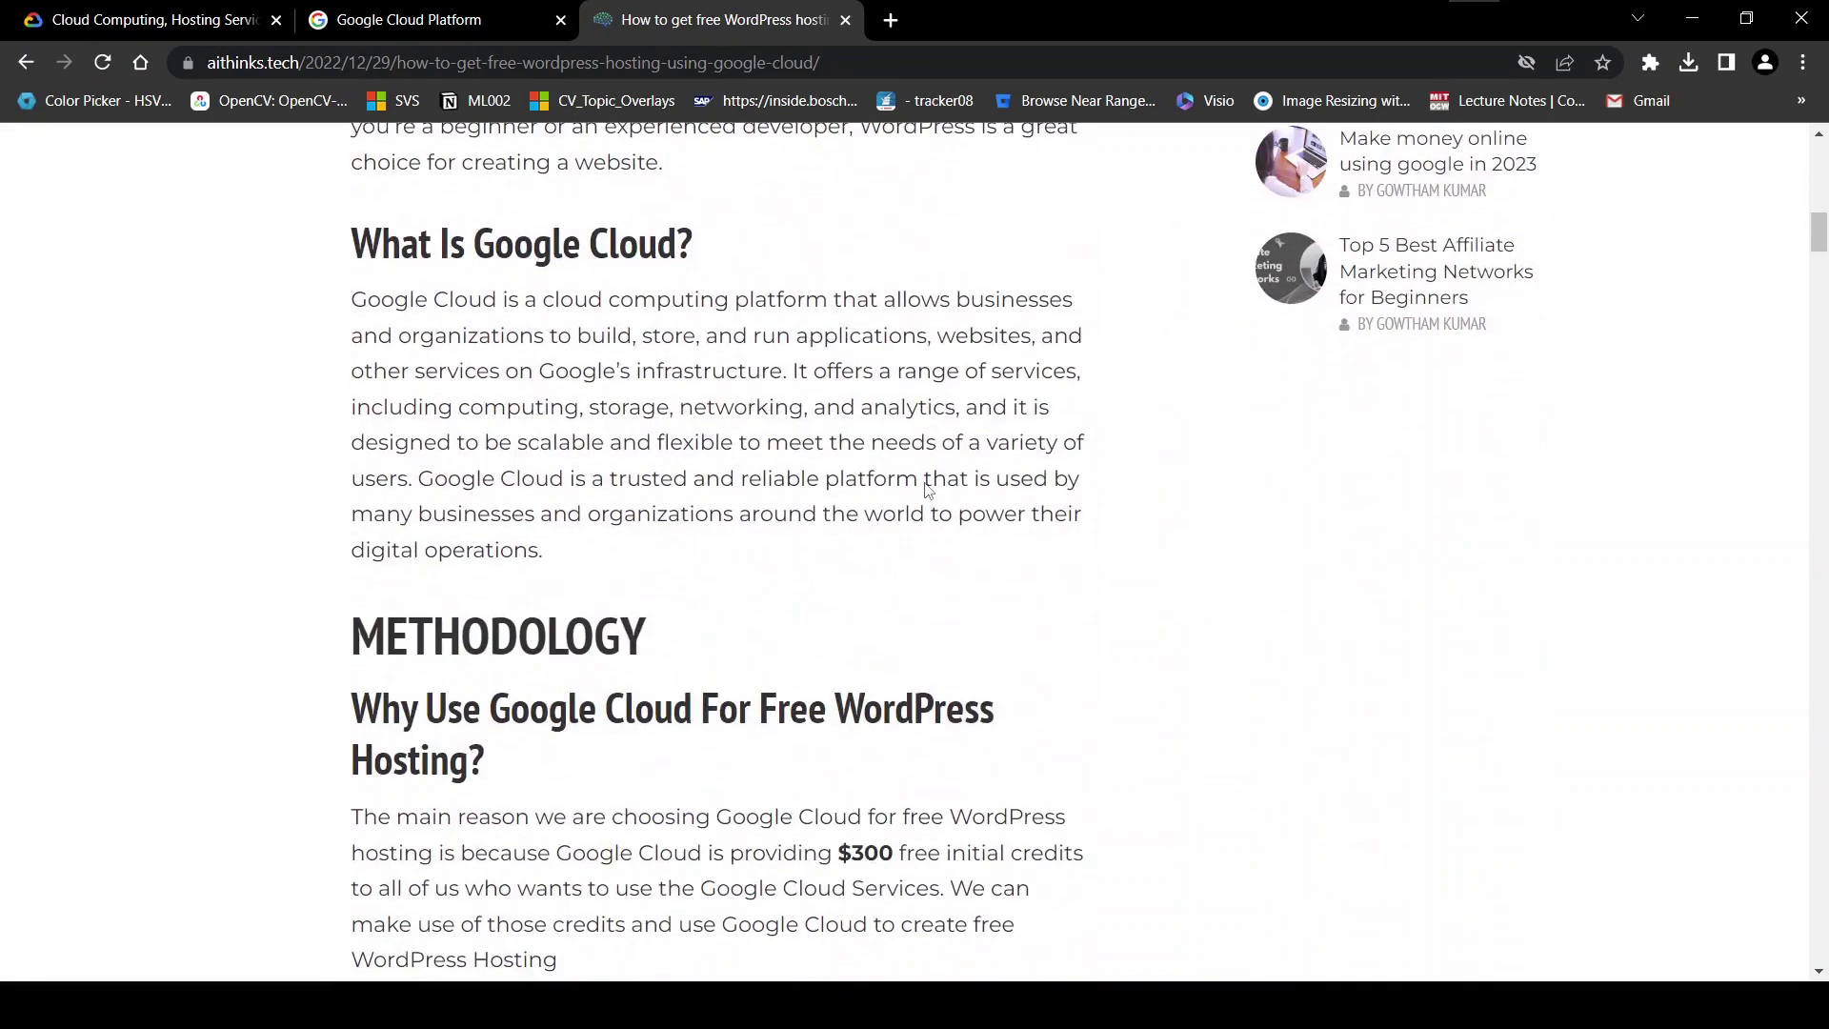
scroll(929, 491, down, 10)
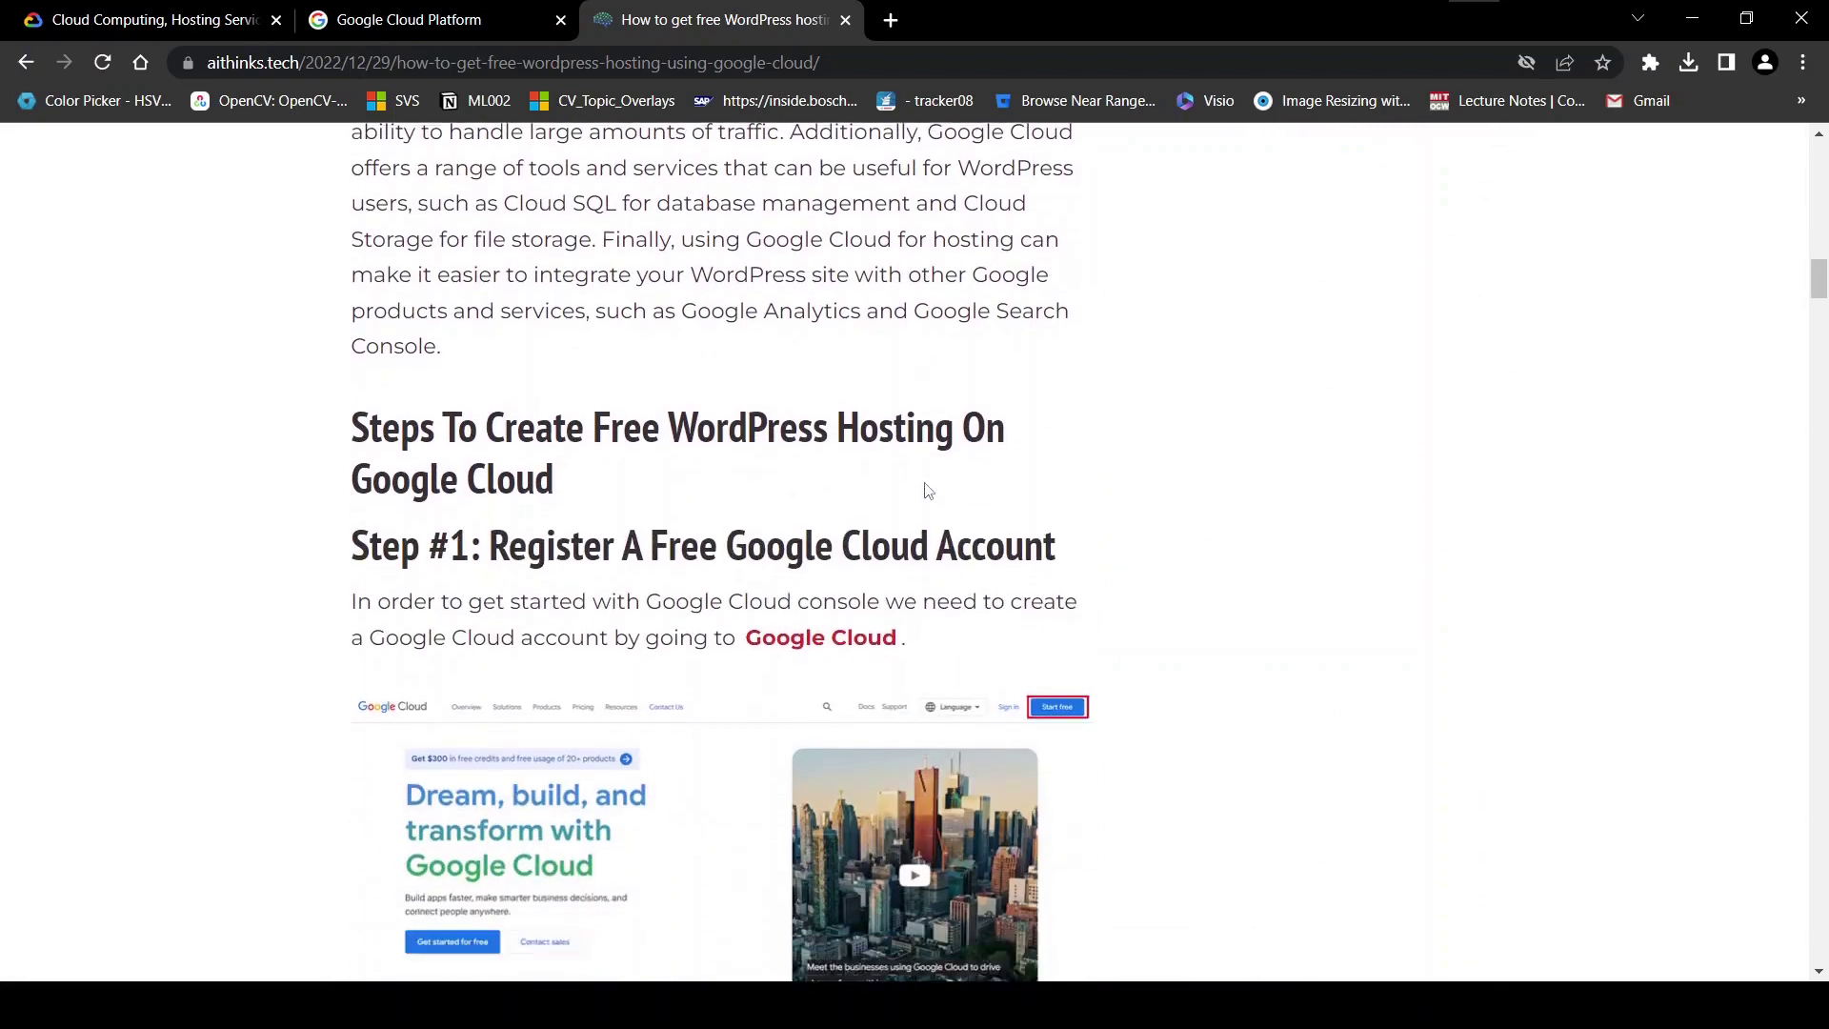
scroll(928, 490, down, 2)
drag(351, 400, 1070, 397)
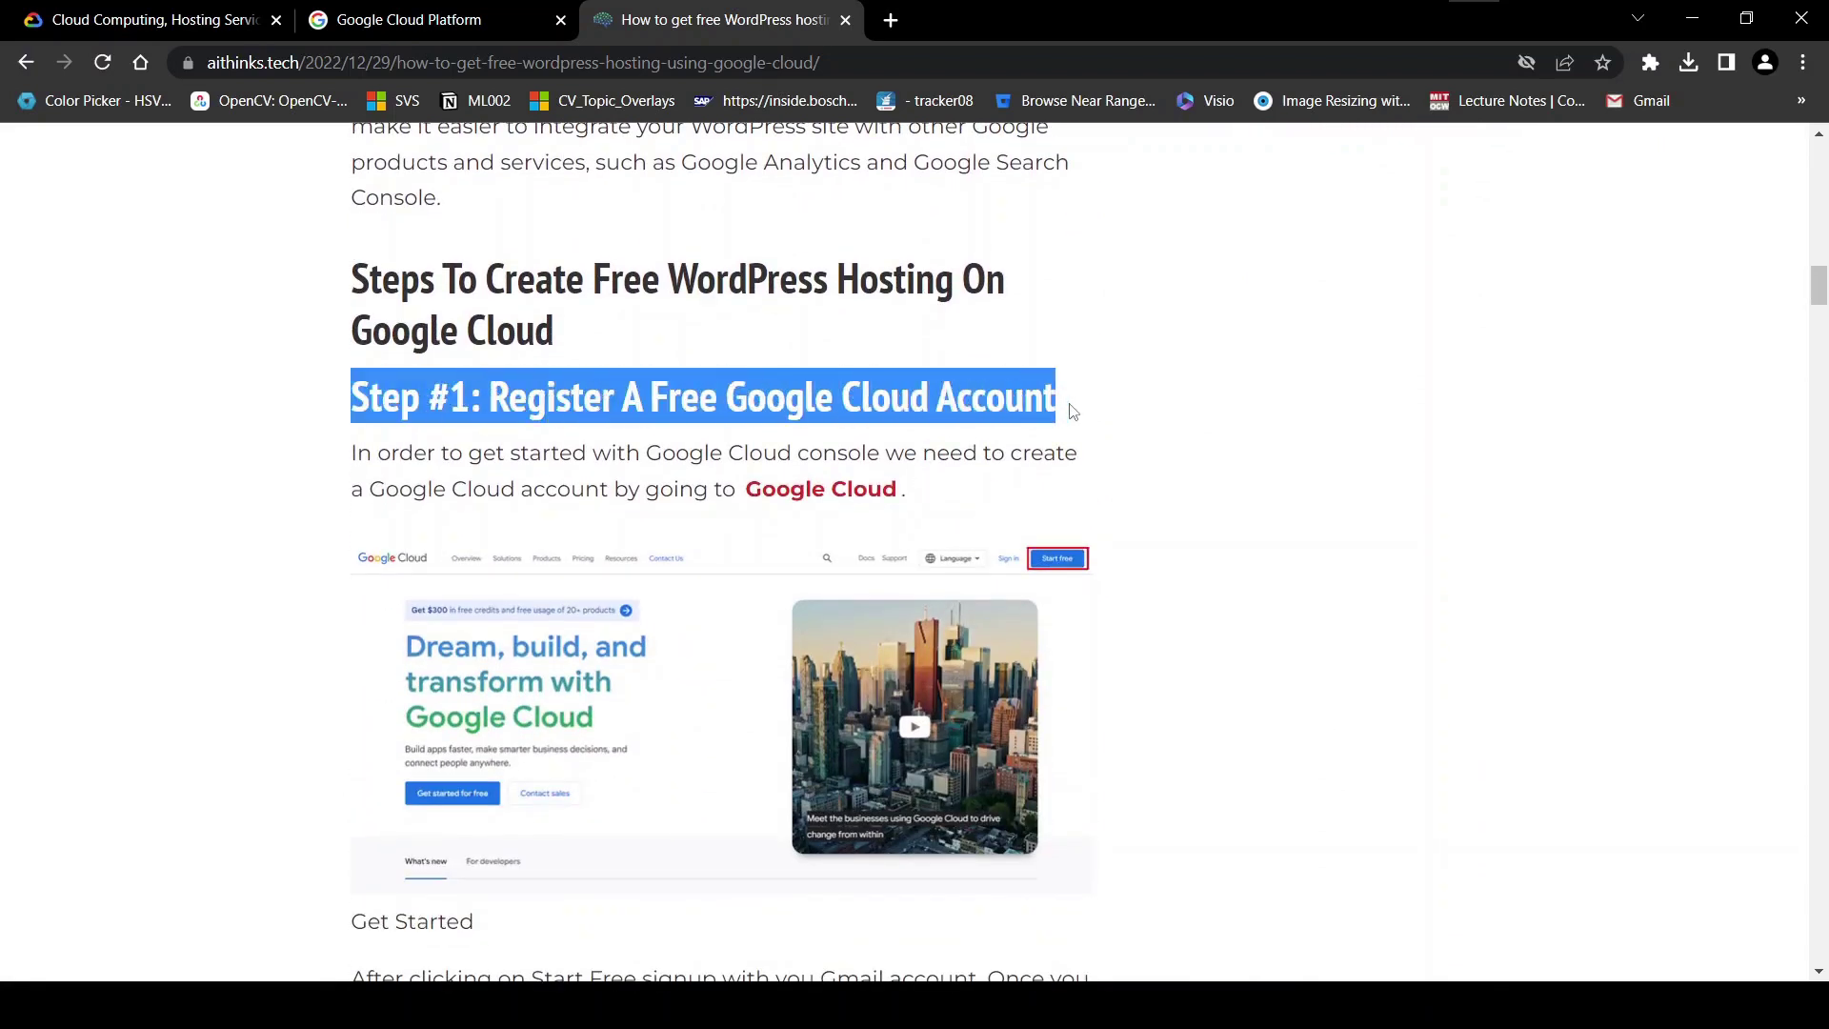
click(1073, 402)
scroll(1072, 397, down, 3)
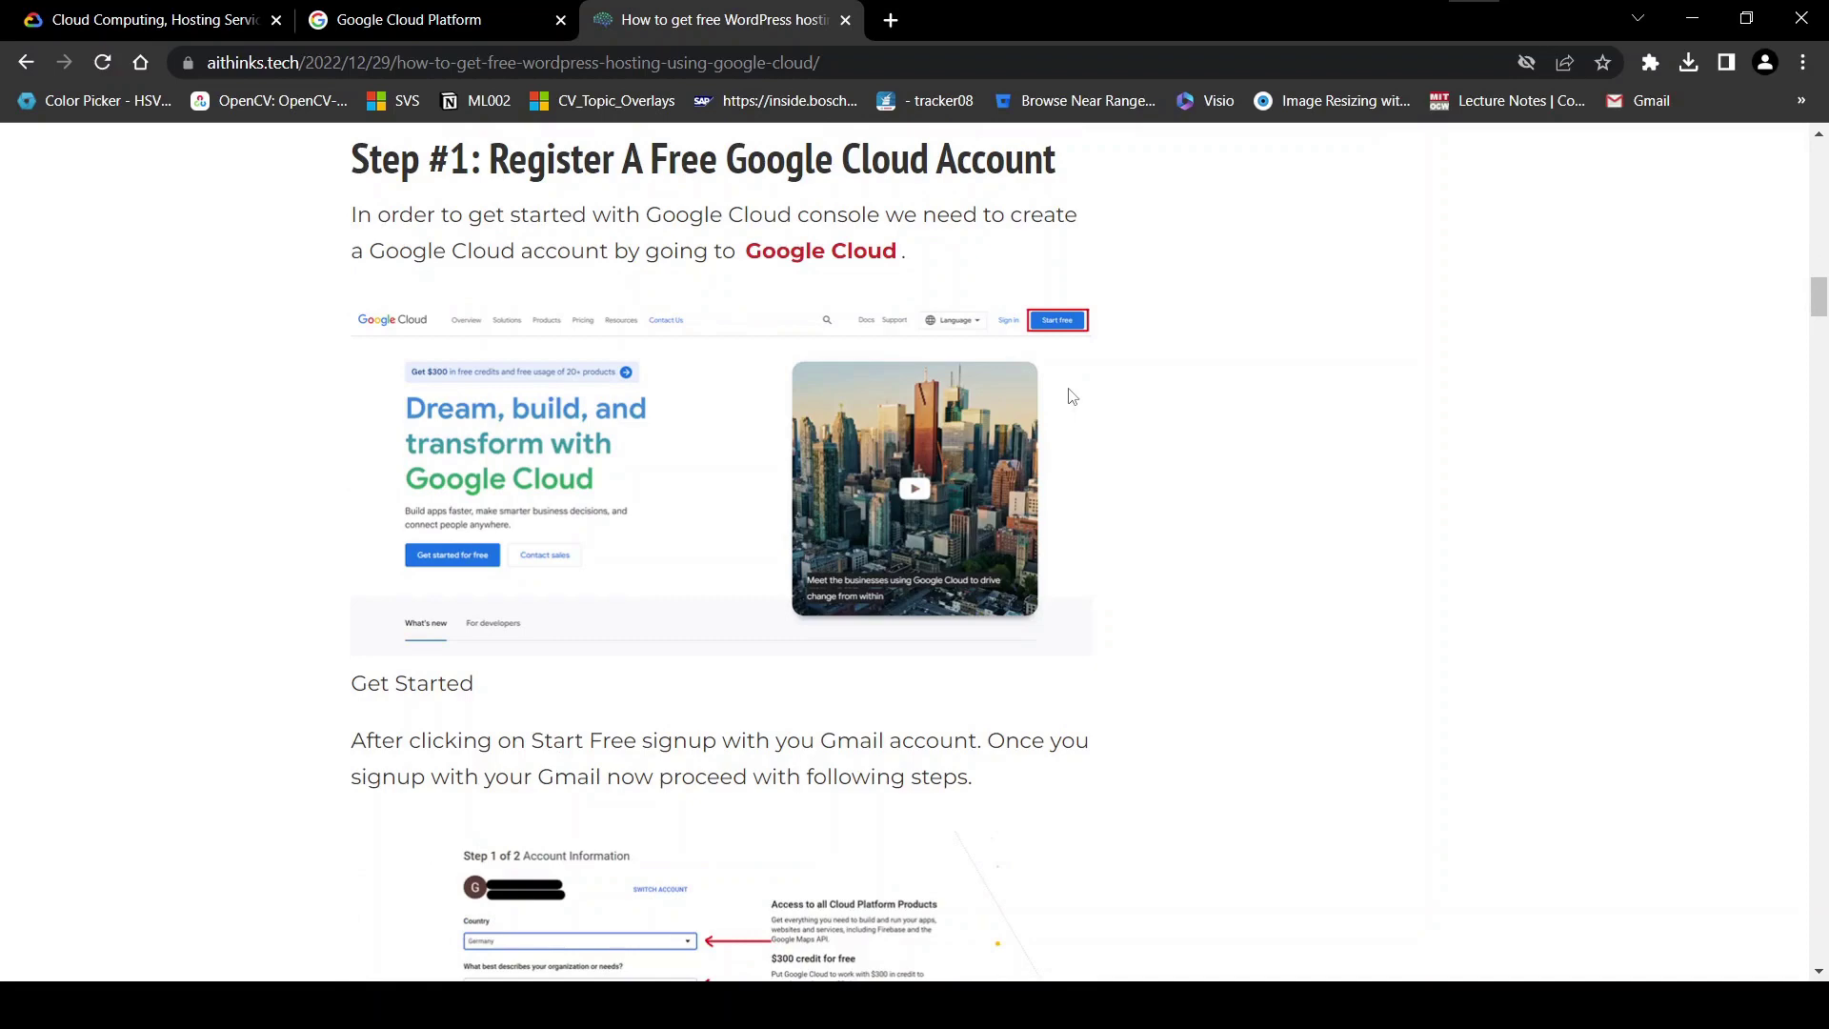
scroll(932, 400, down, 6)
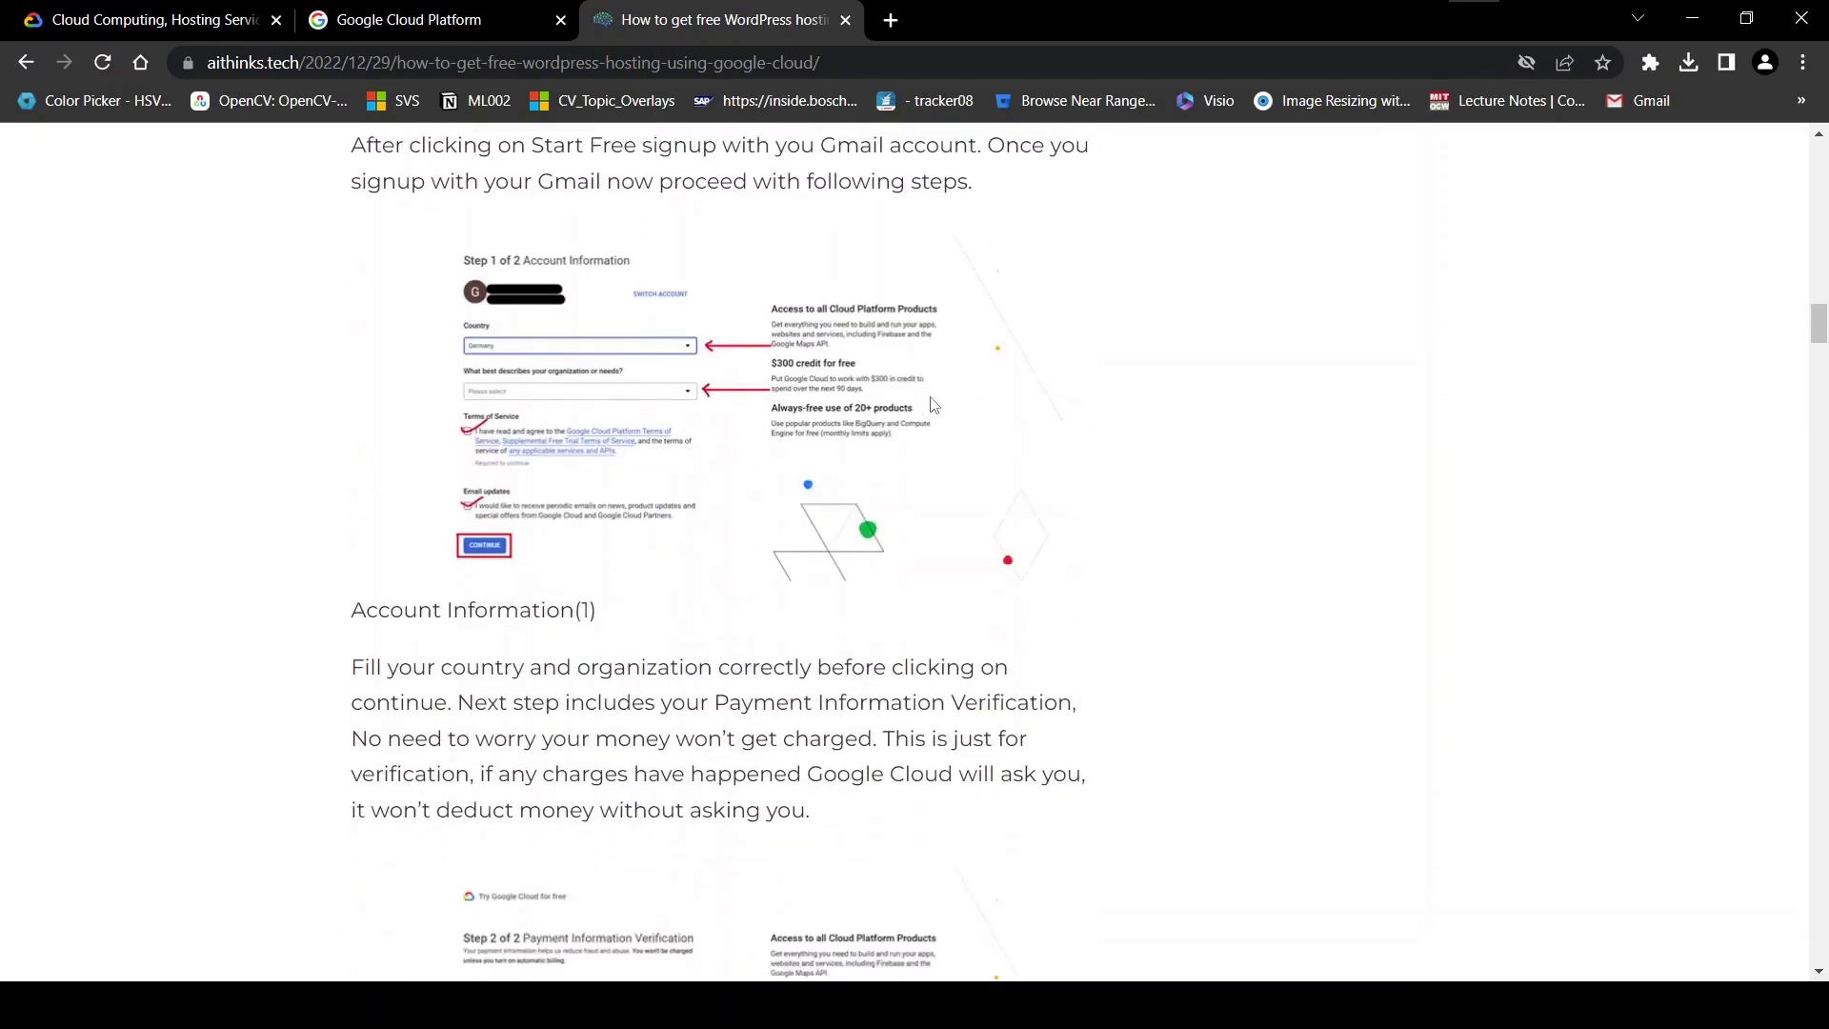
scroll(934, 405, down, 3)
scroll(934, 405, up, 1)
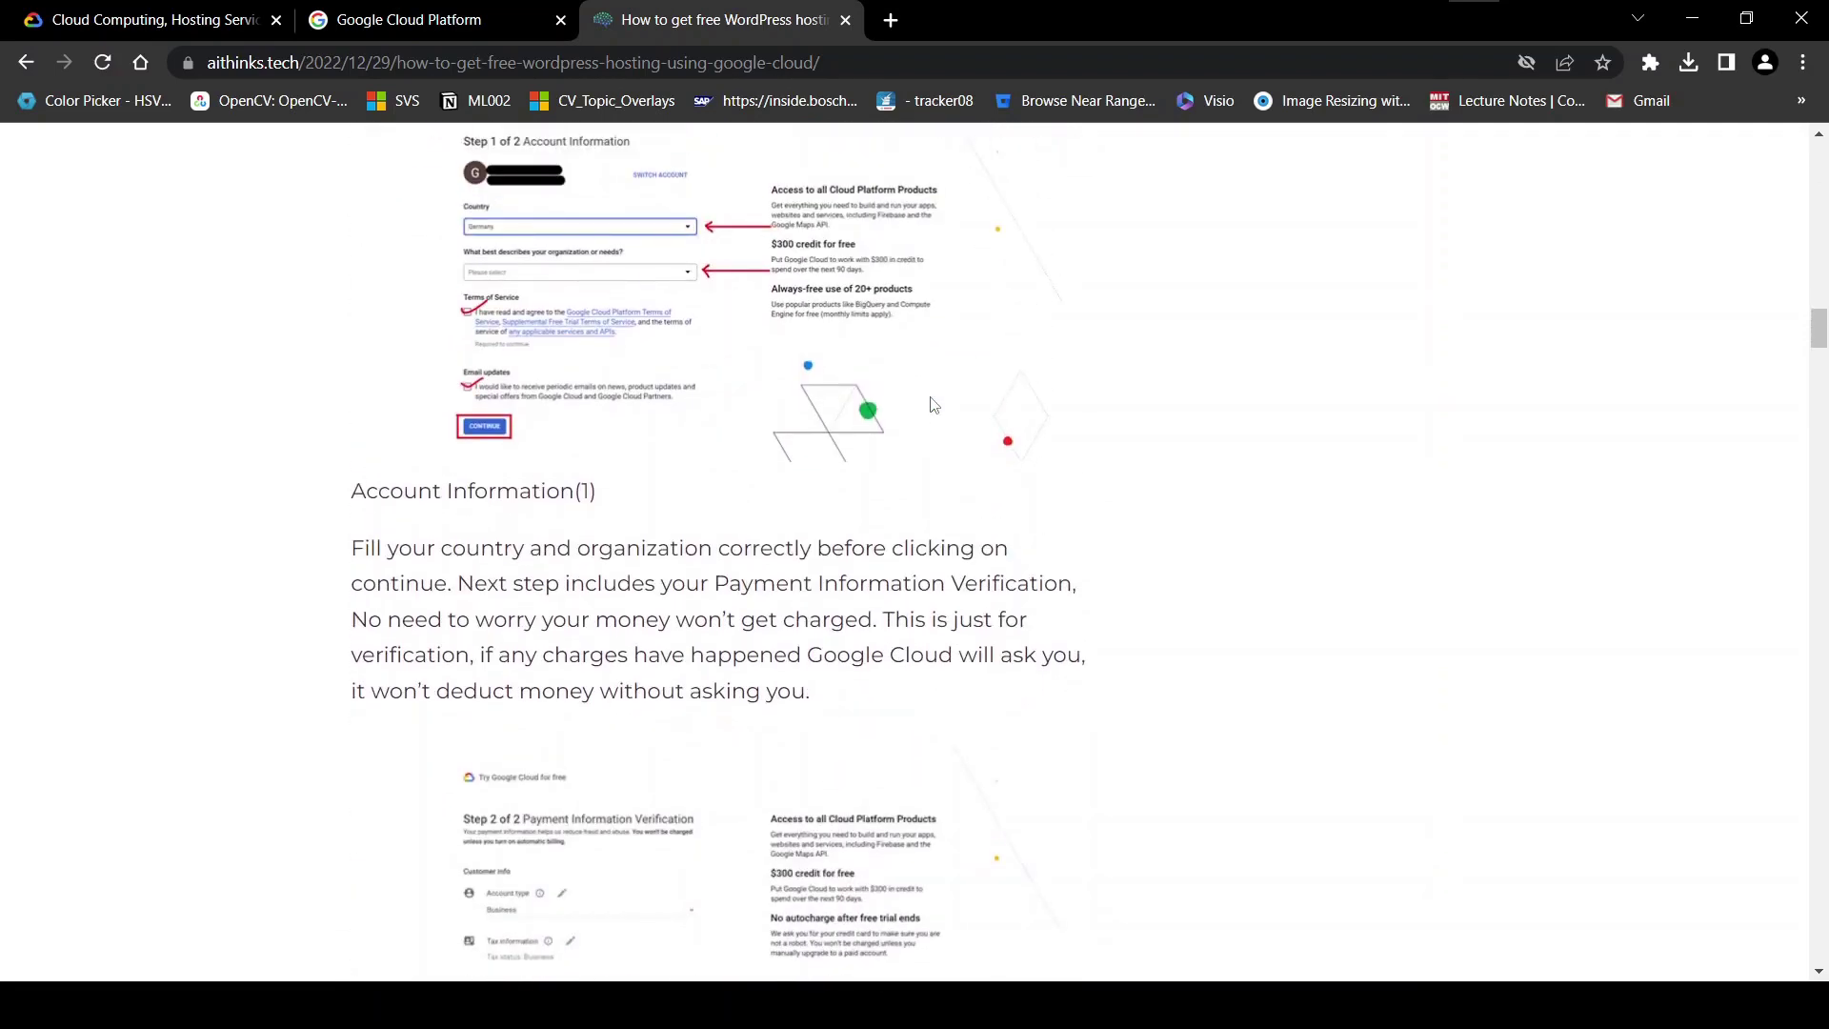
scroll(932, 405, down, 2)
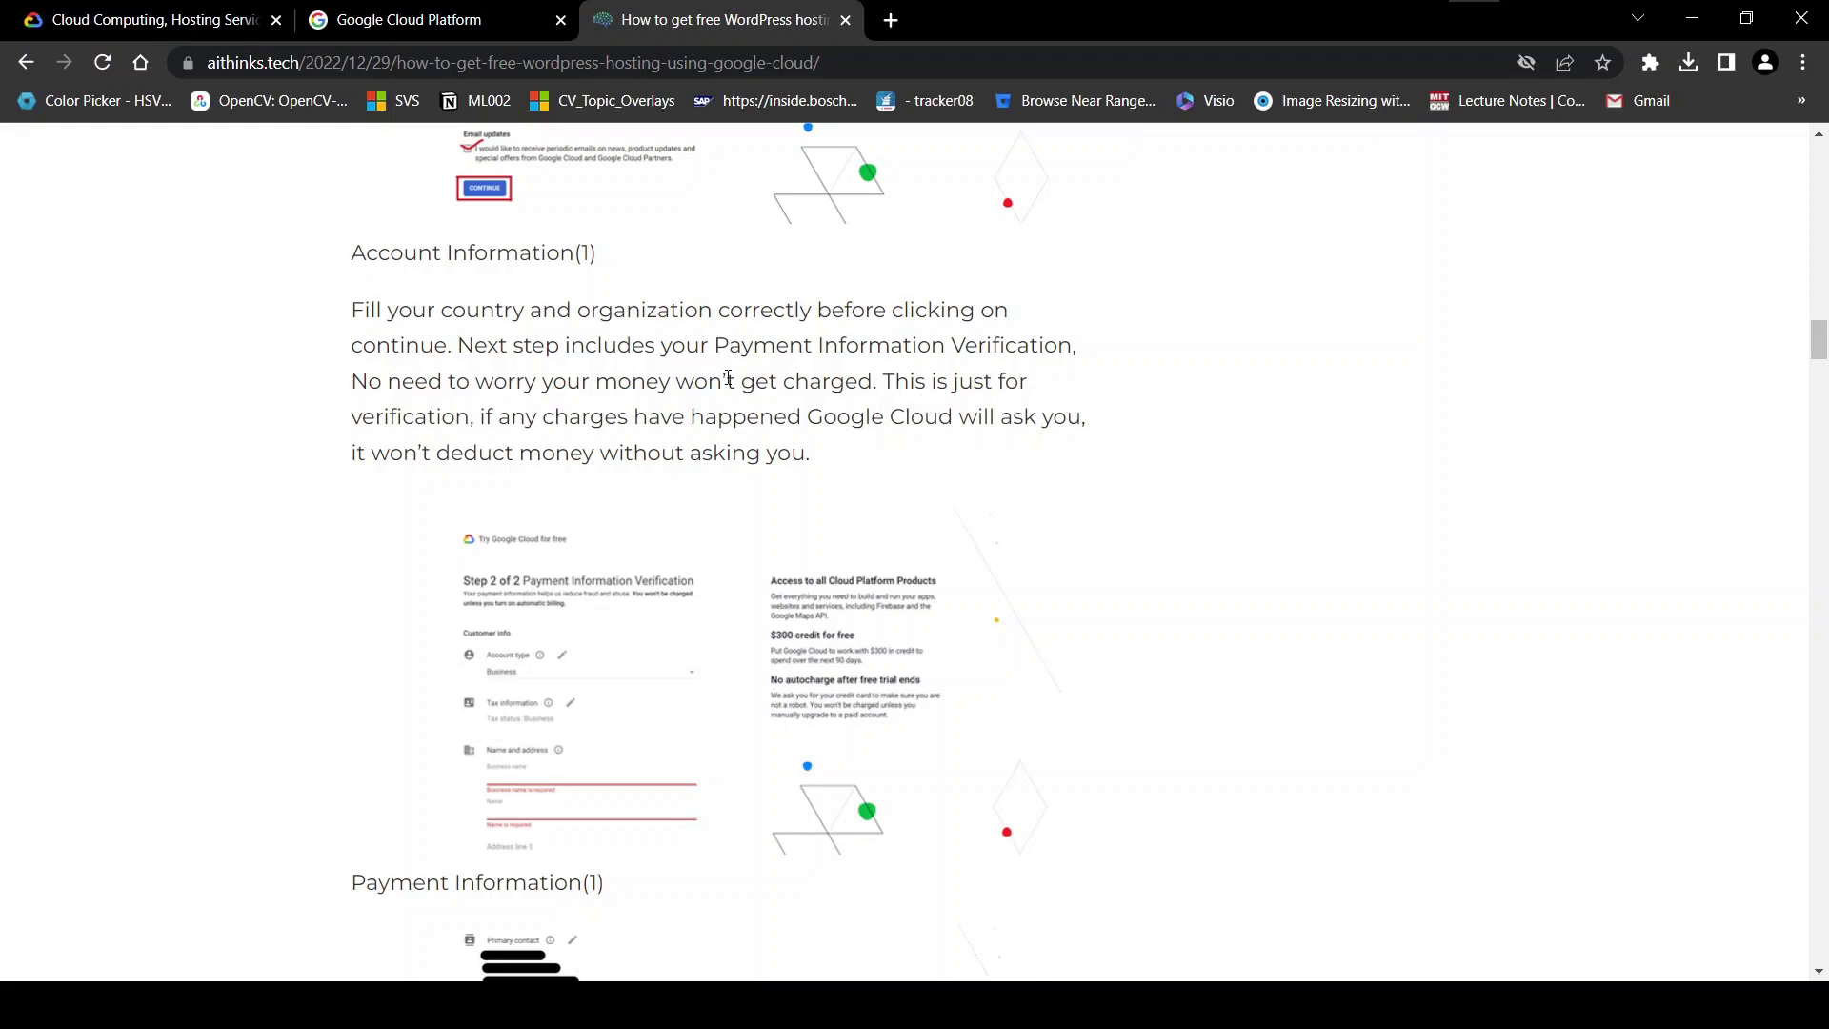
scroll(729, 386, down, 1)
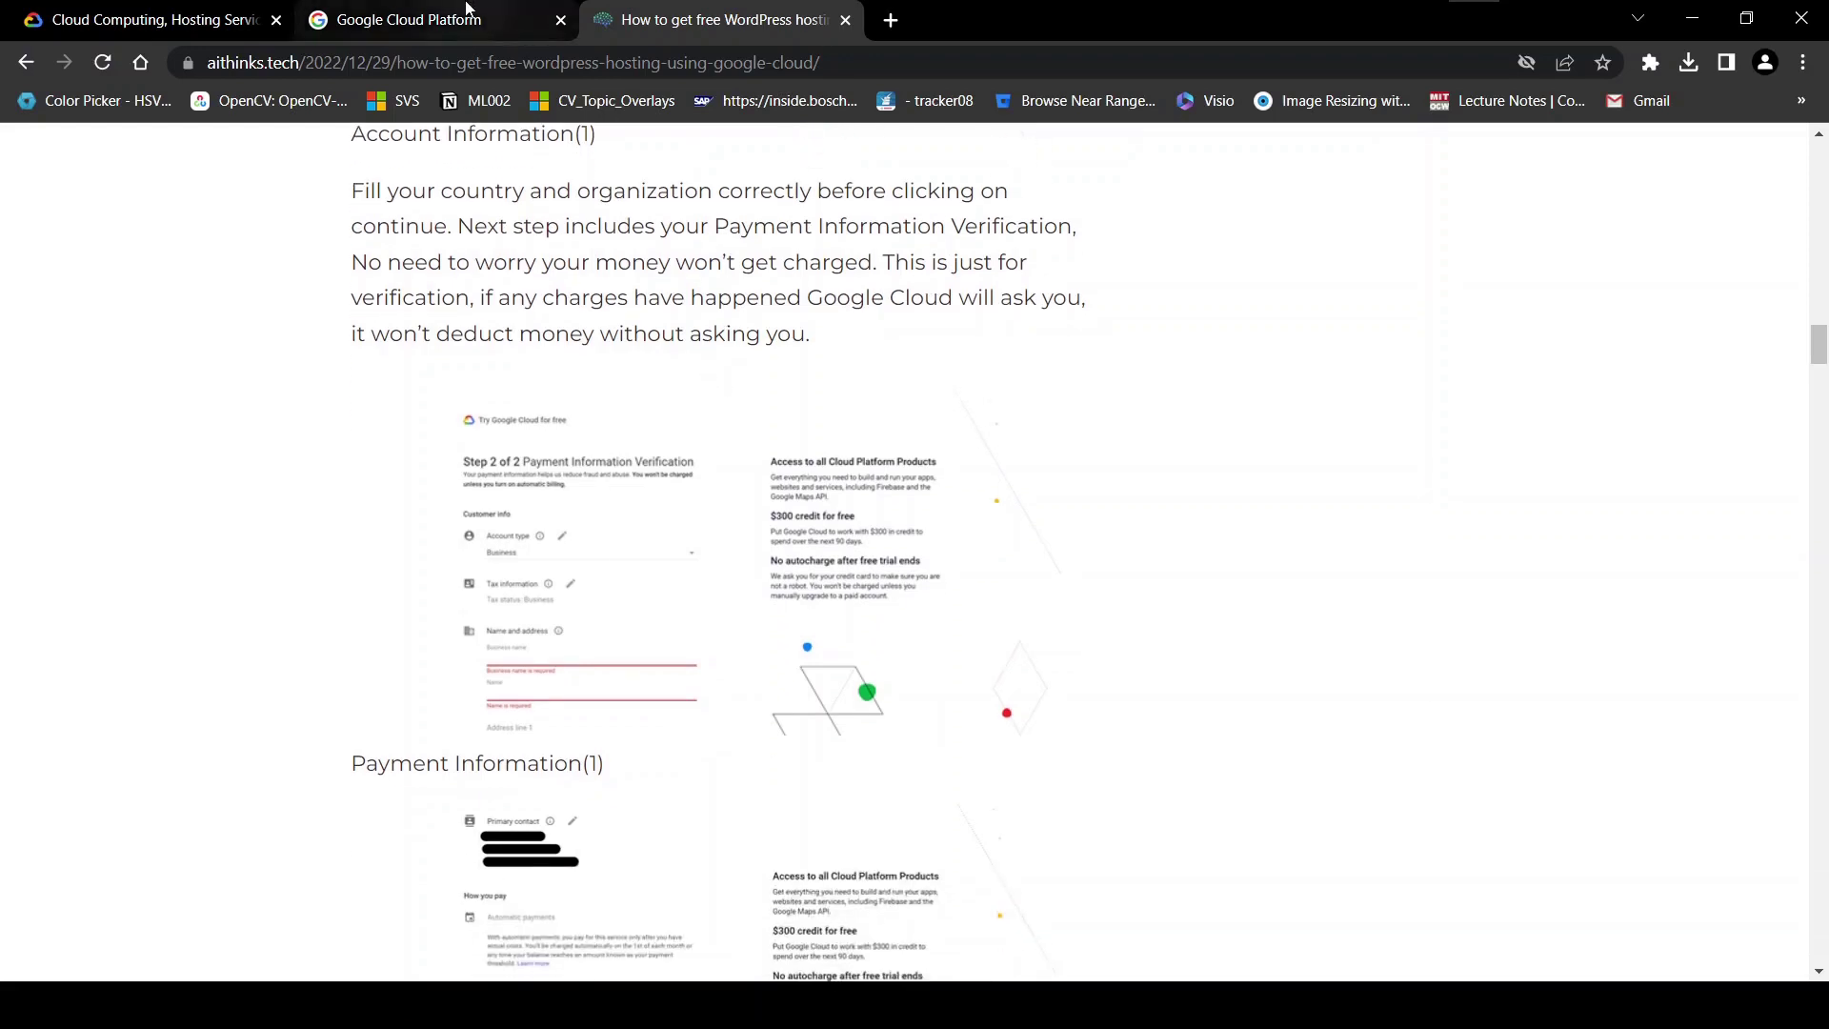
Return to the Google account chooser, pick the saved account and sign in with the account password.
click(409, 20)
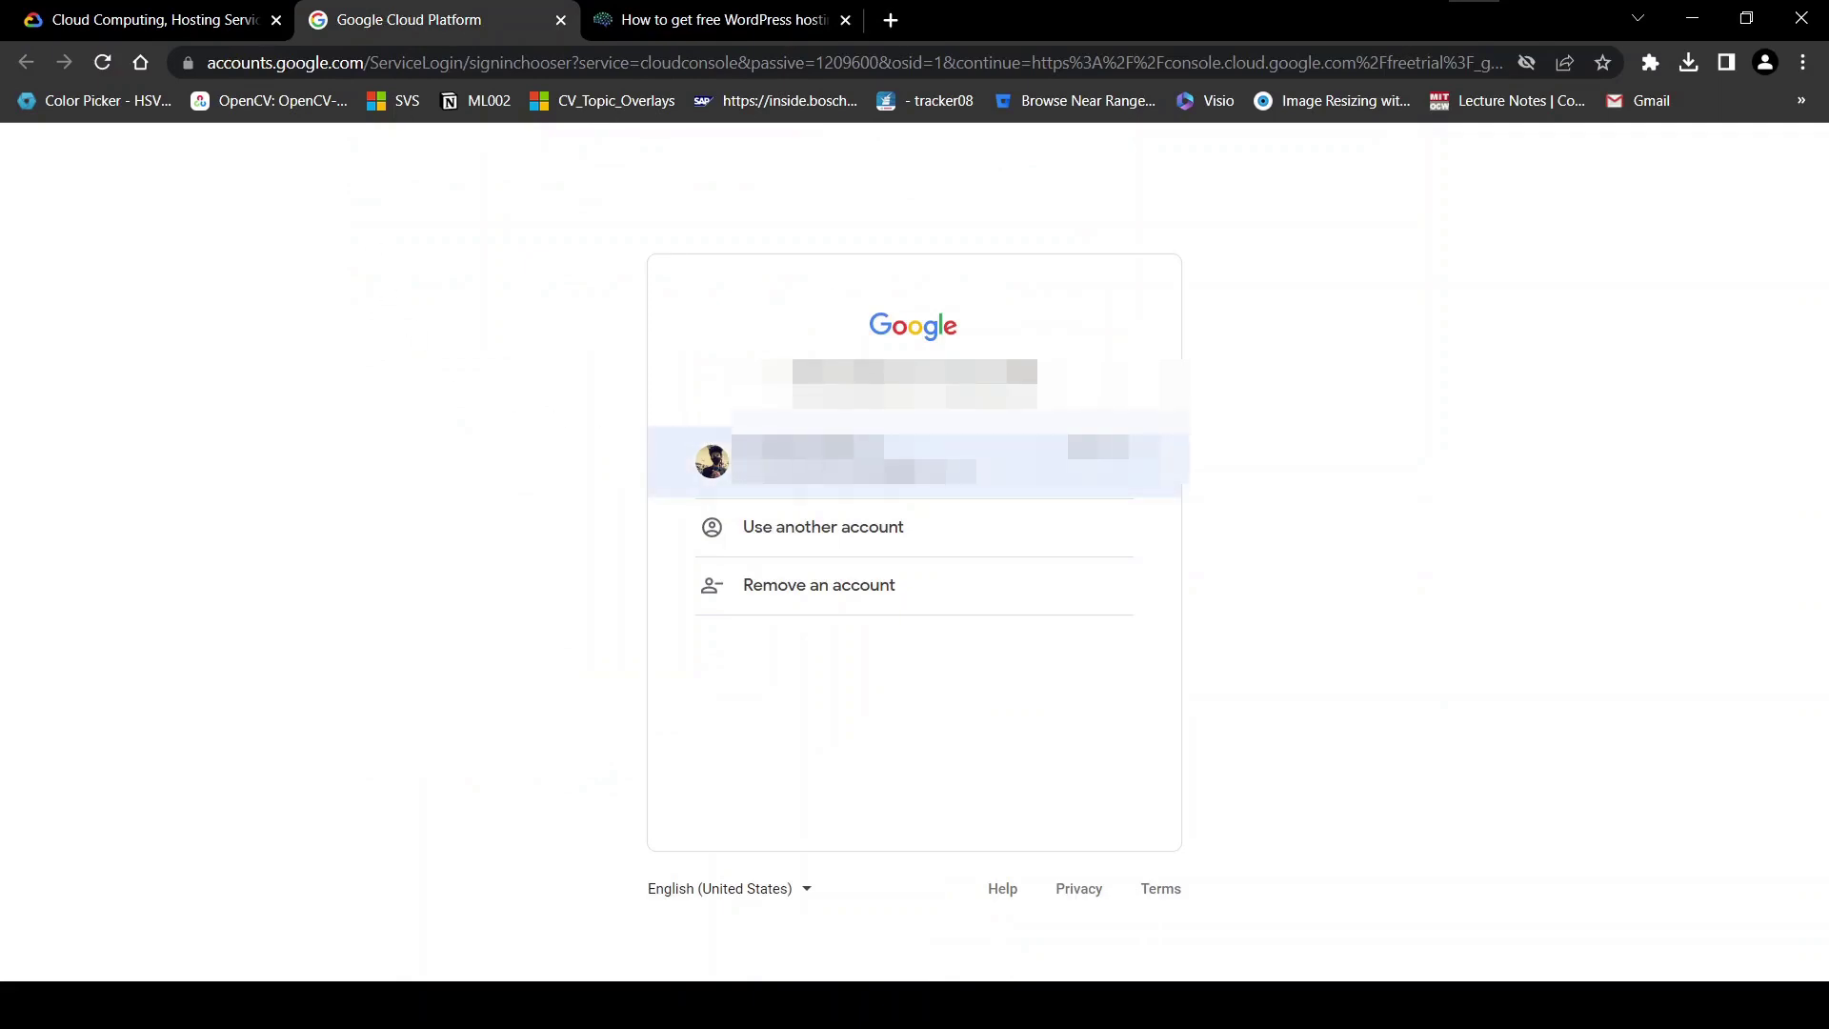
click(899, 468)
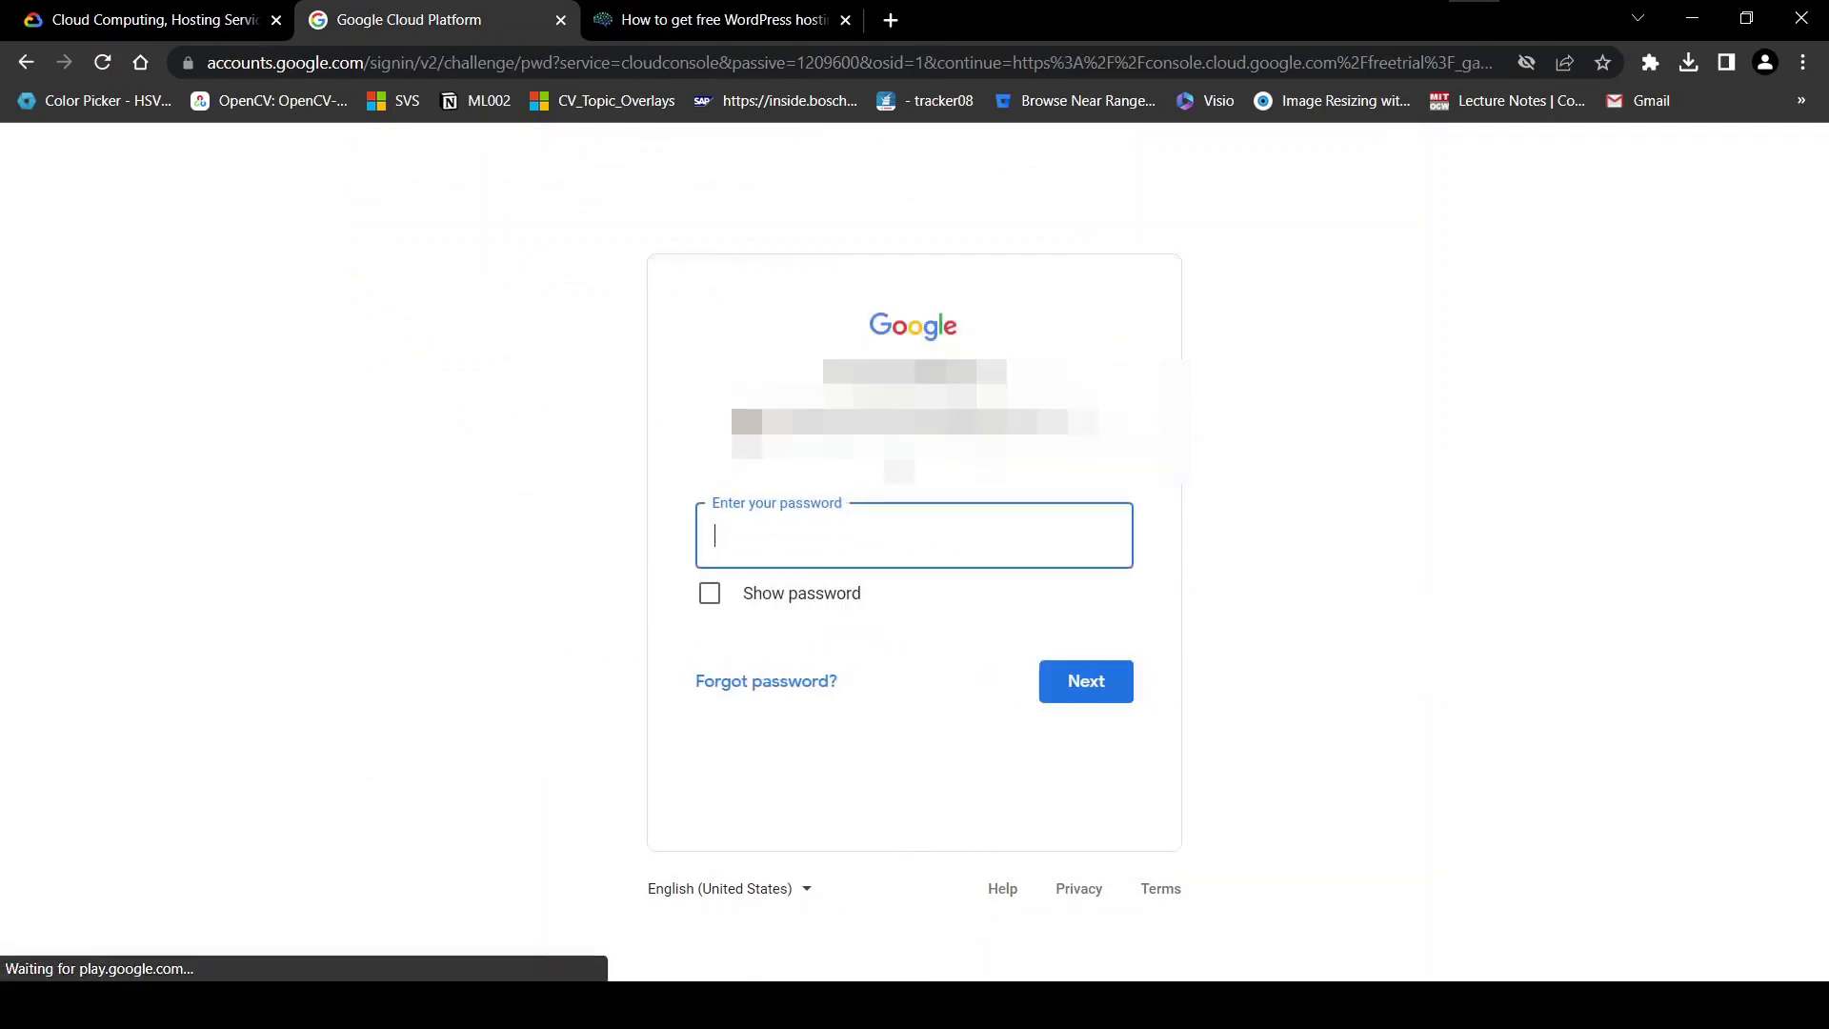
text(••••••••••)
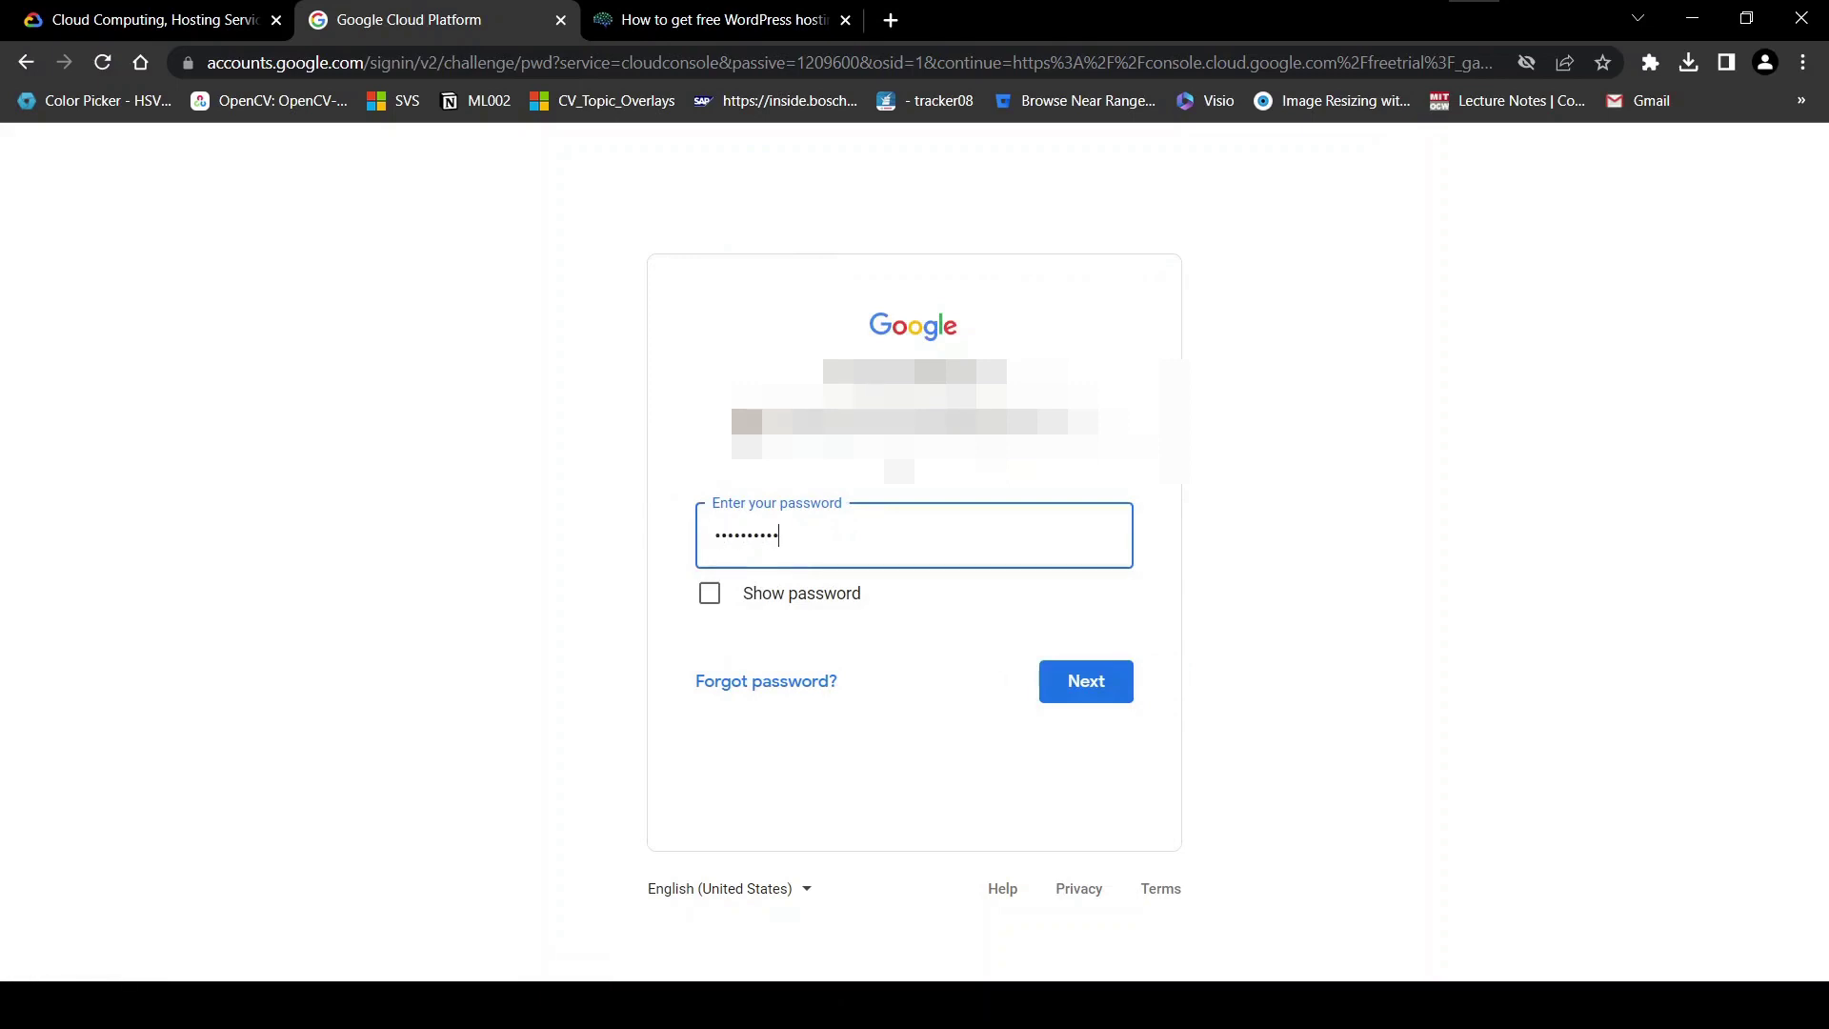
text(••••••)
key(Return)
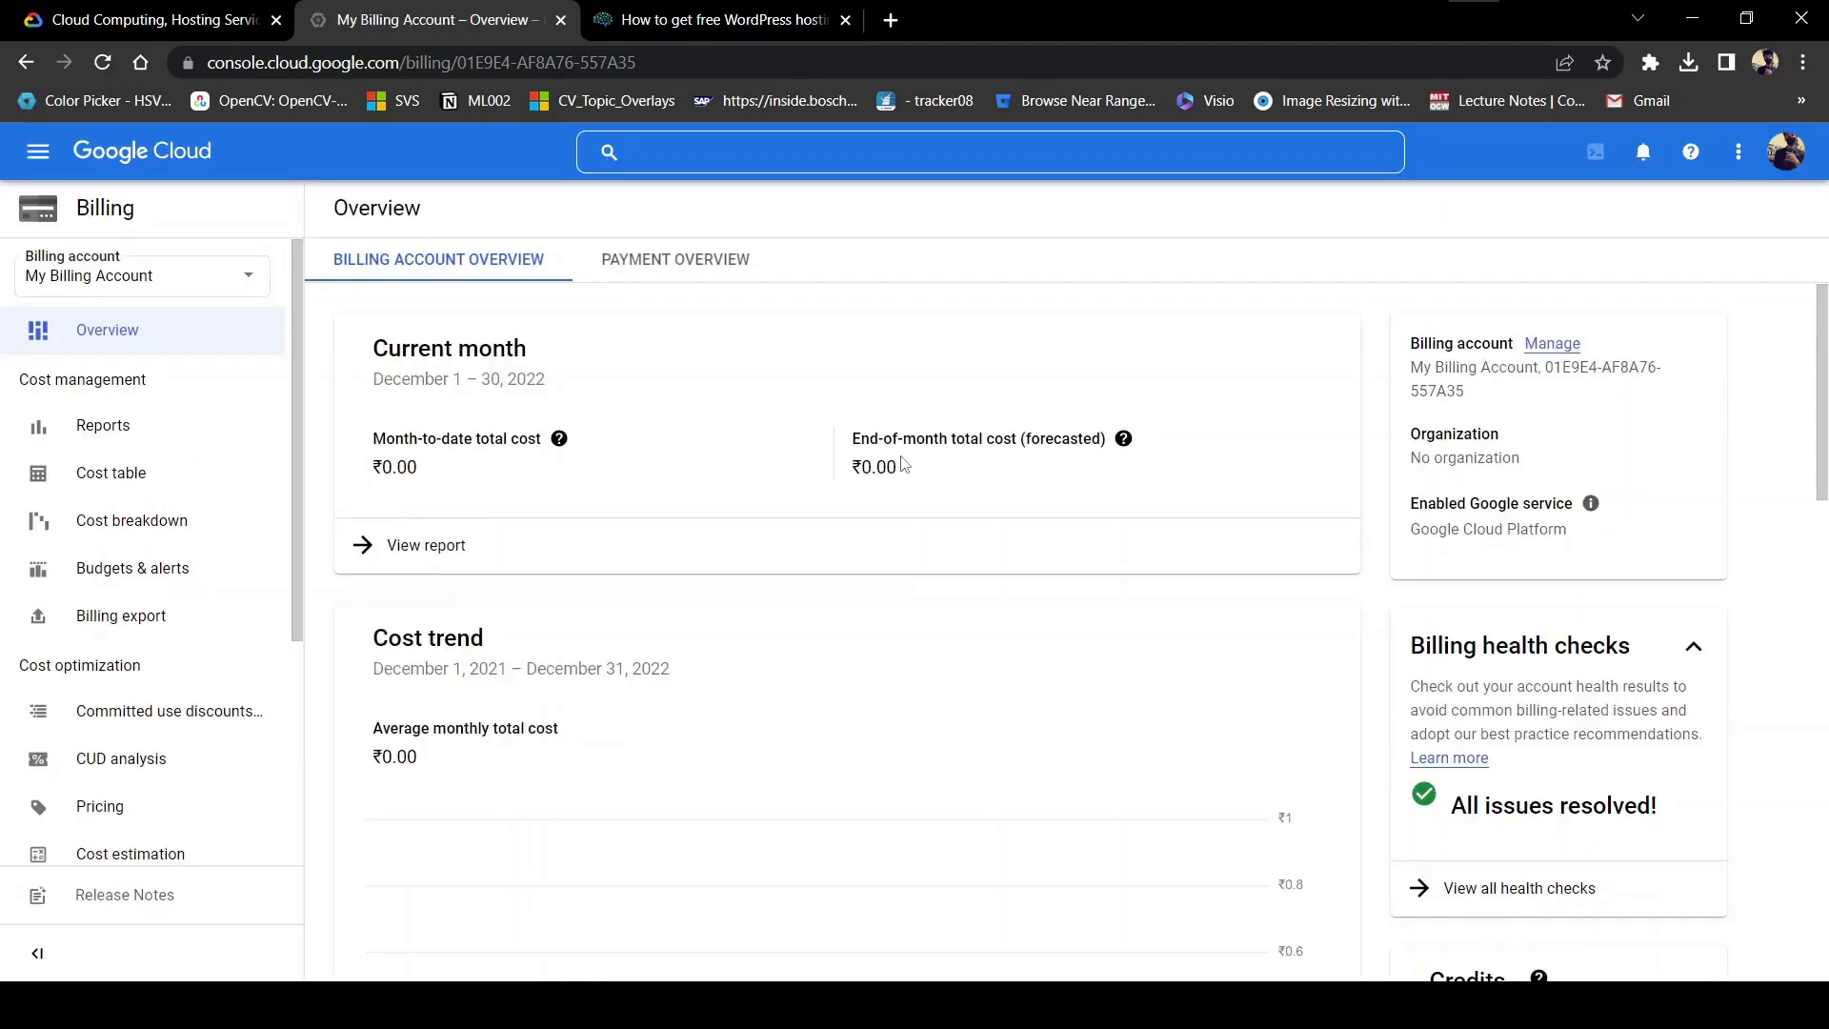
Check the remaining free trial credits in the billing account overview.
scroll(903, 464, down, 5)
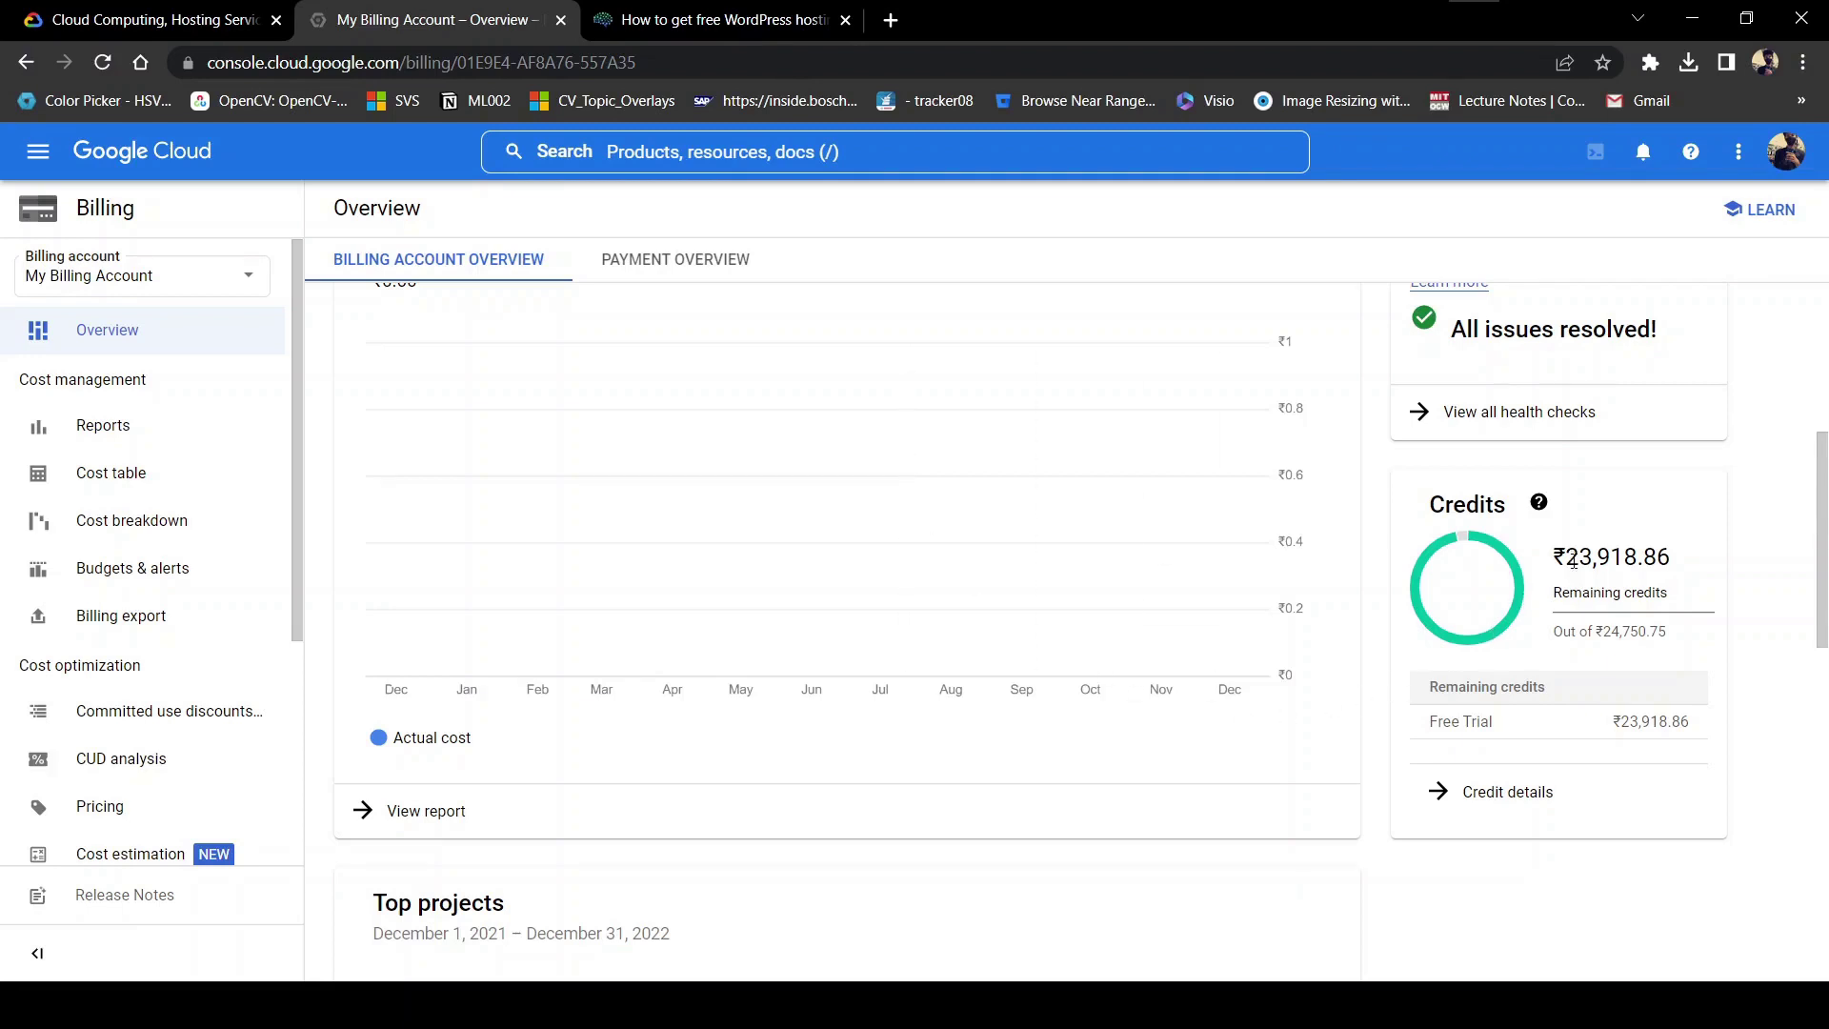
drag(1563, 557, 1688, 559)
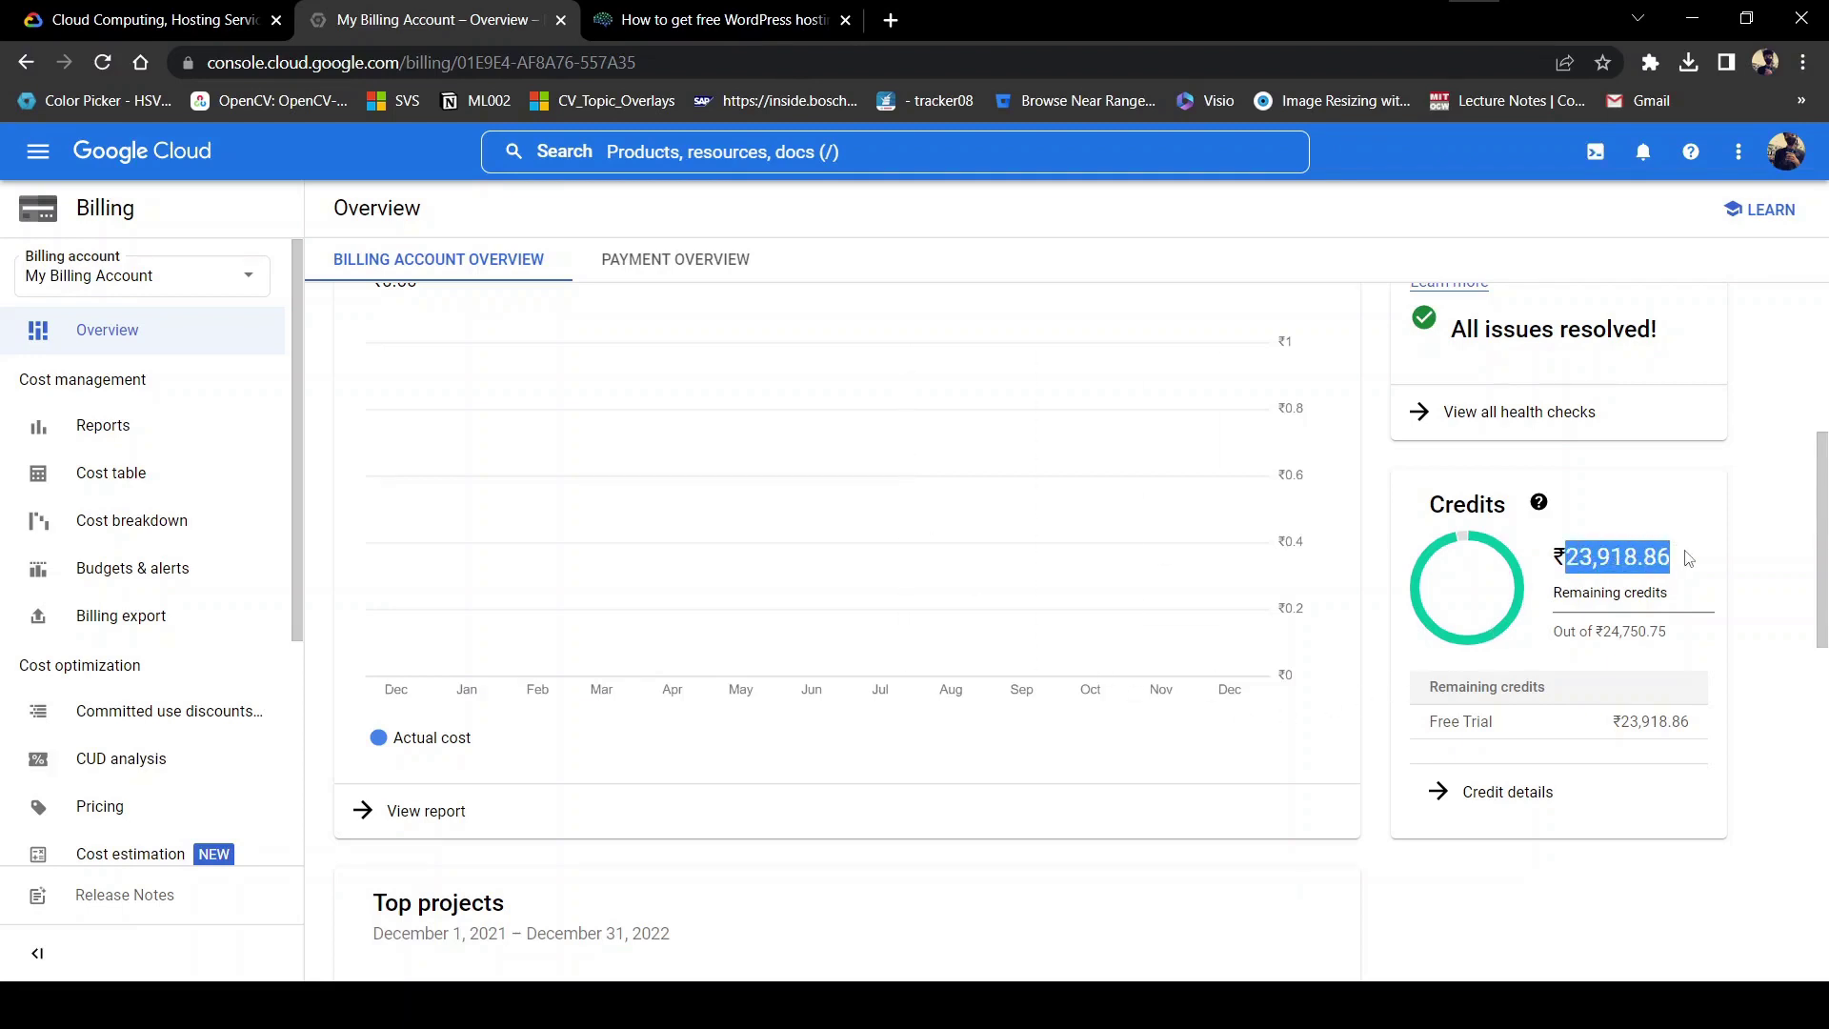
click(1688, 559)
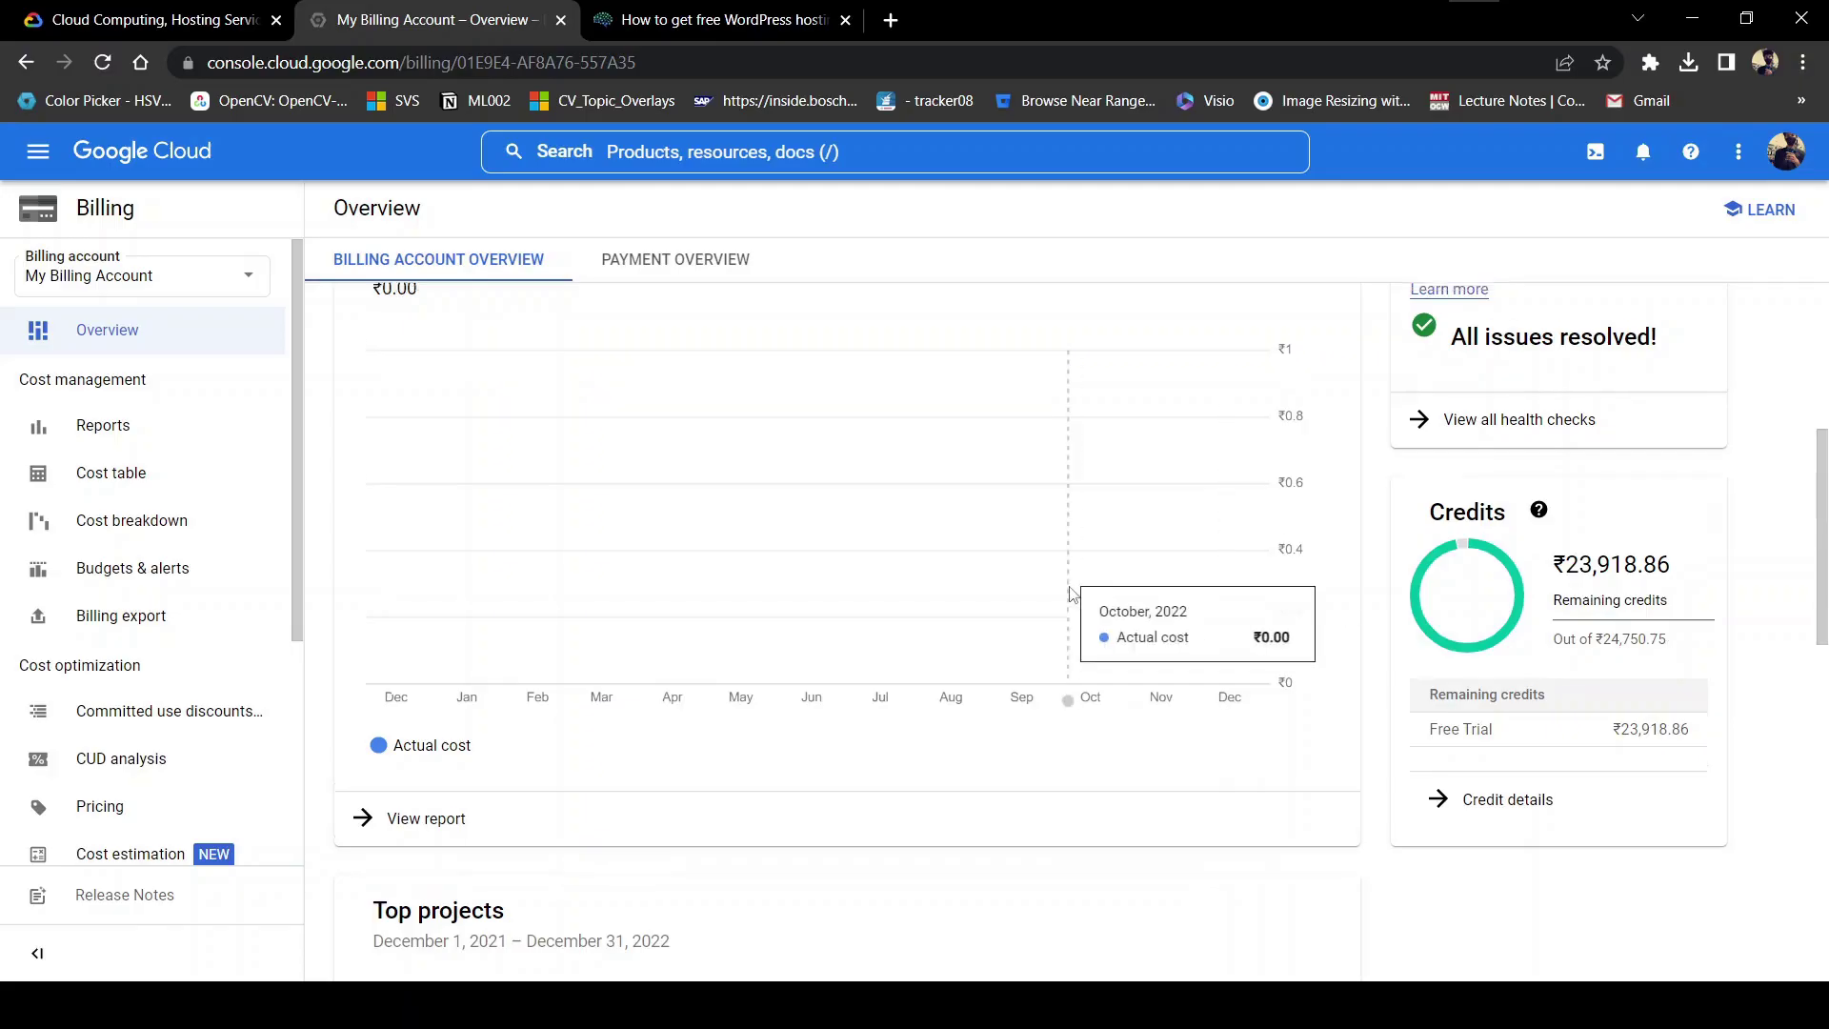
scroll(1070, 593, up, 5)
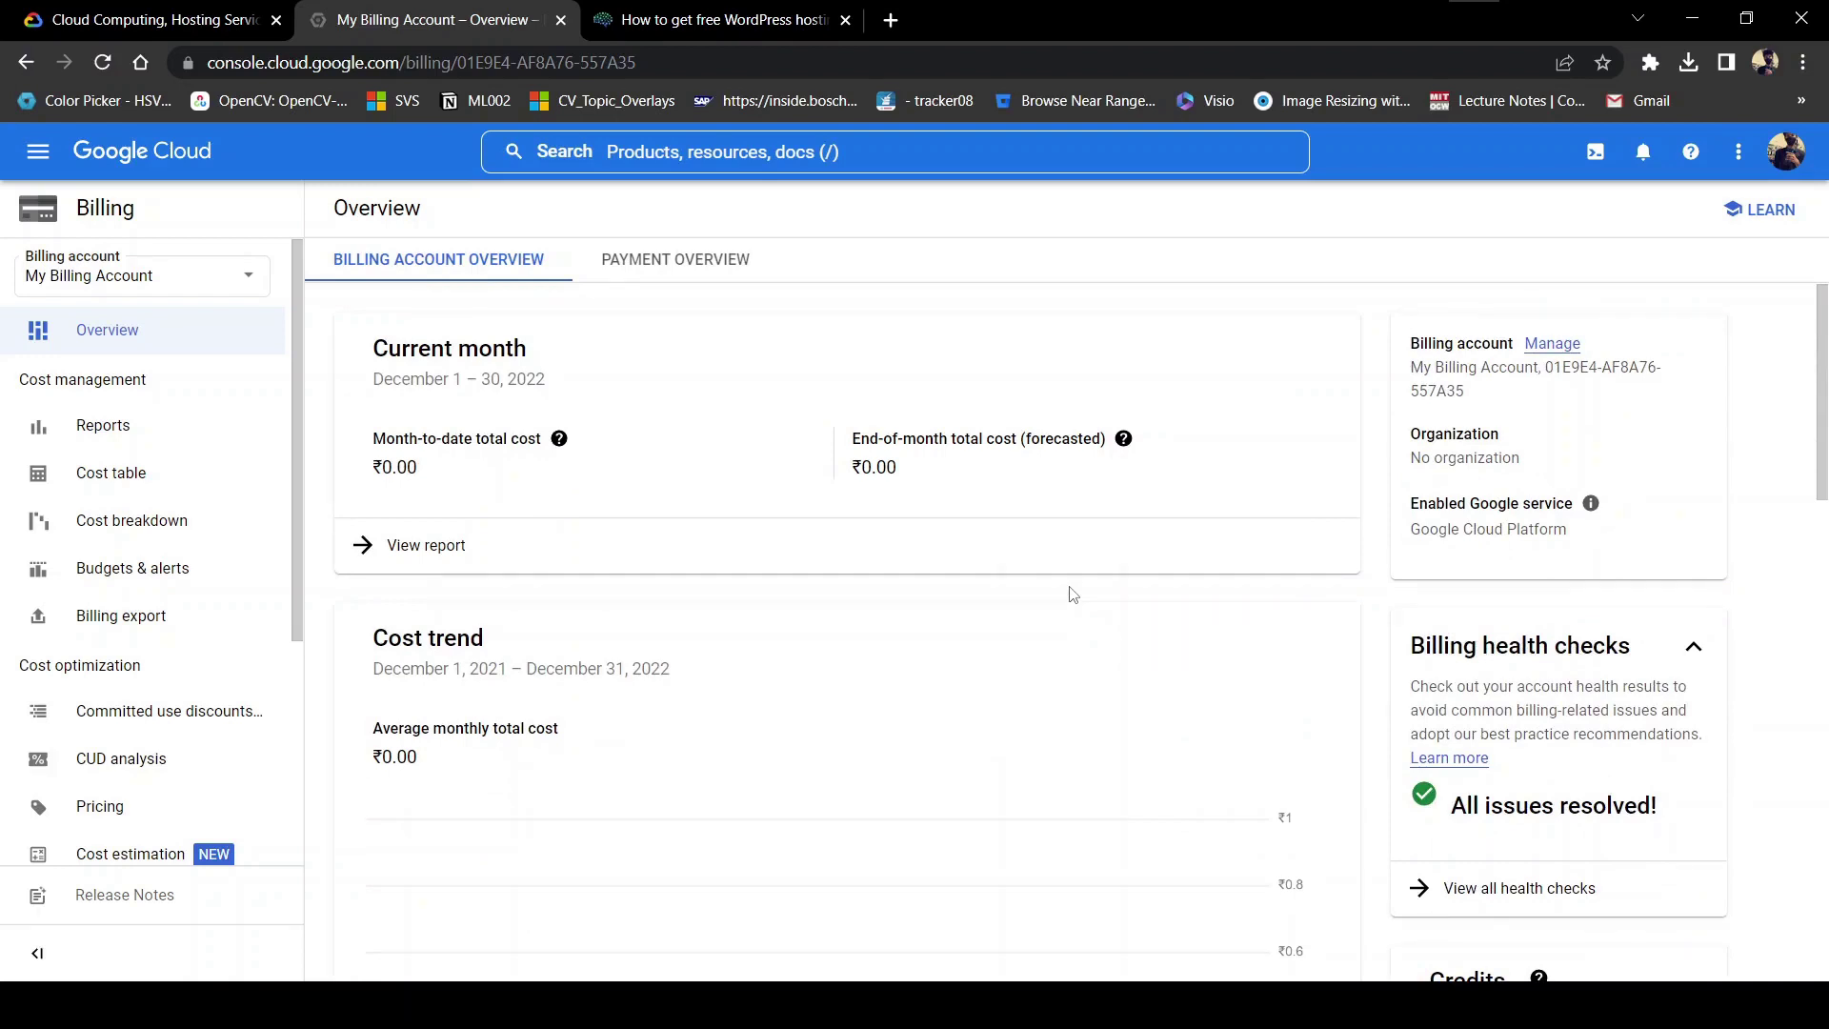
Go to the Google Cloud console's welcome page and look over its contents.
click(177, 164)
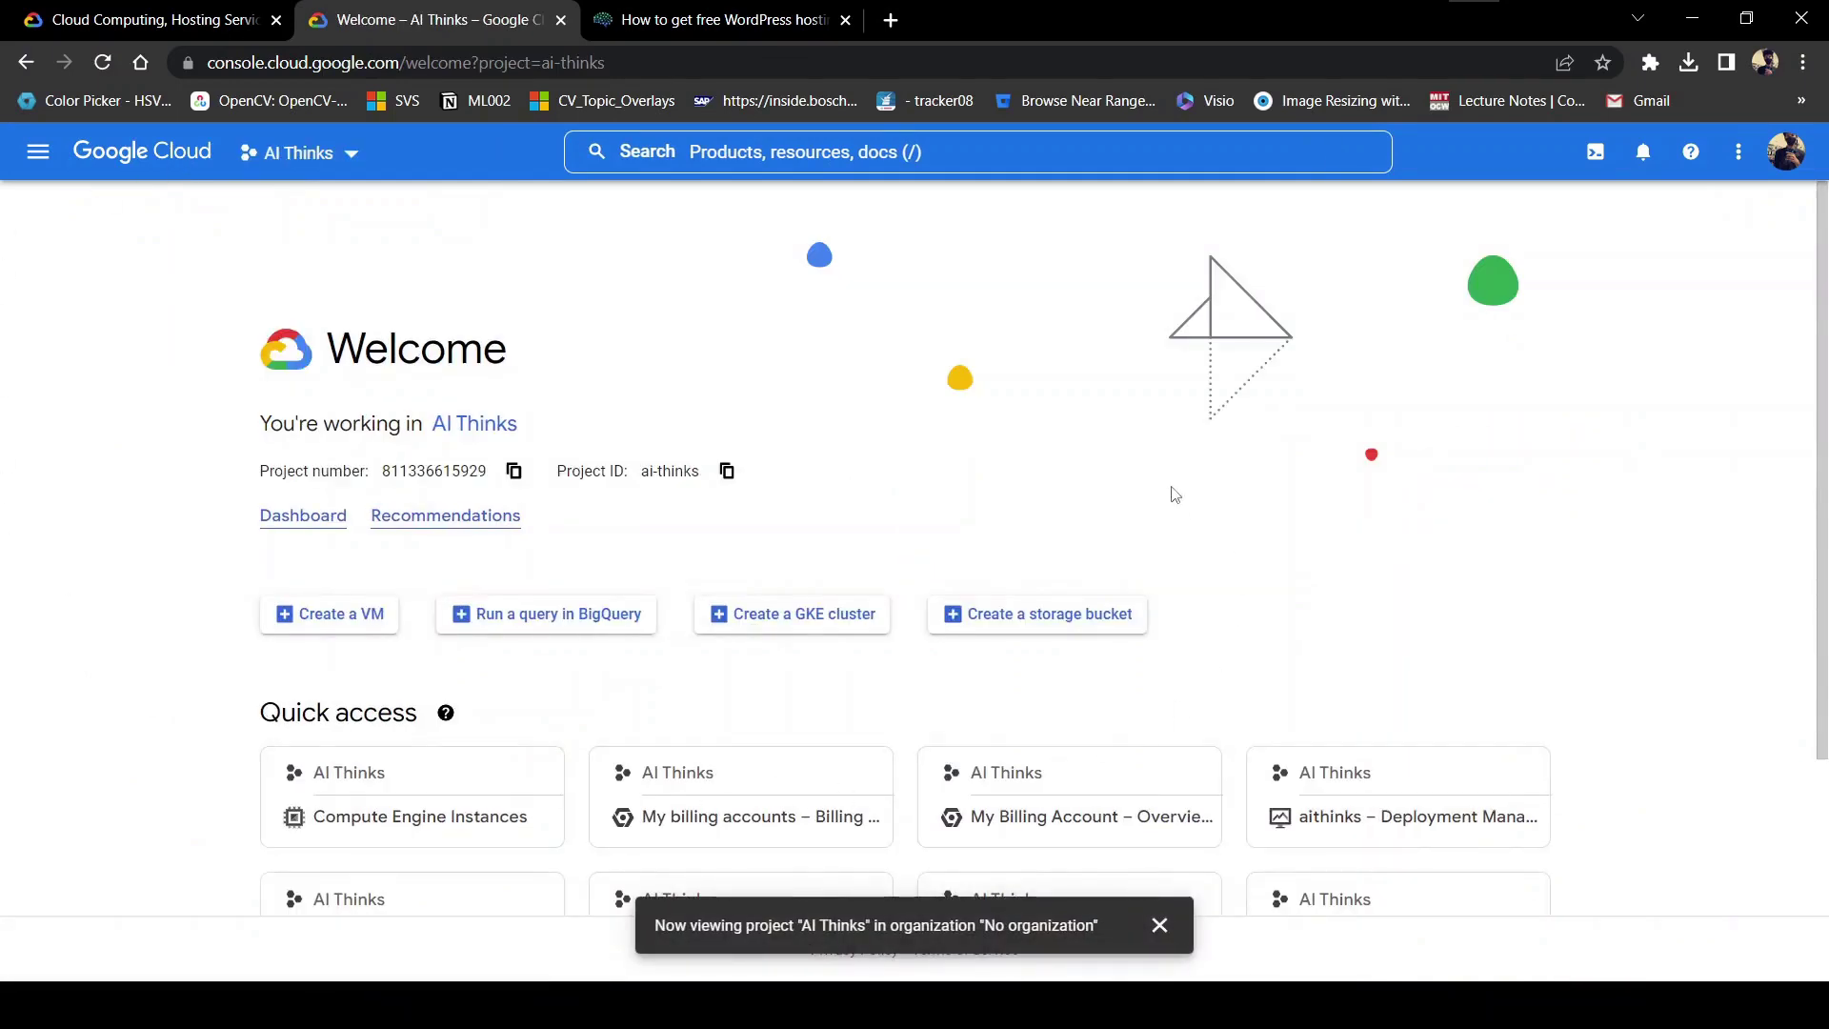
scroll(1175, 493, down, 3)
scroll(1174, 493, up, 3)
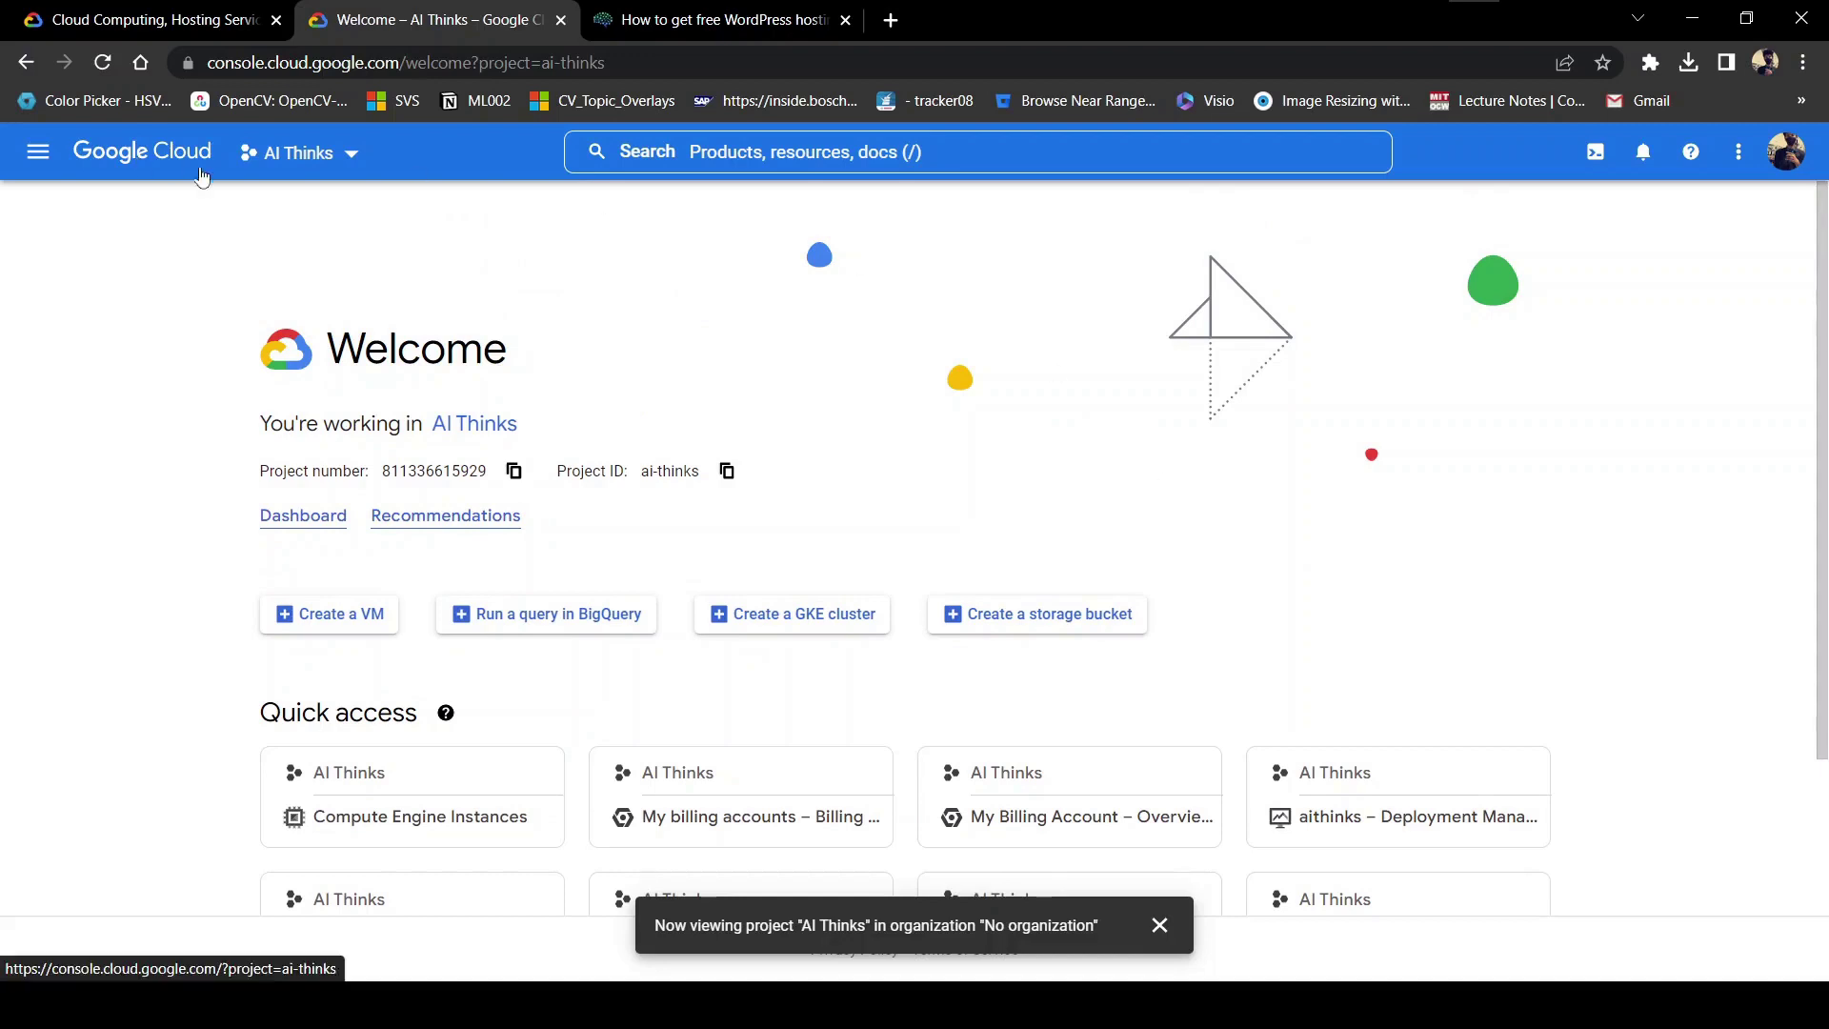
Create a new Google Cloud project named Youtube.
click(350, 160)
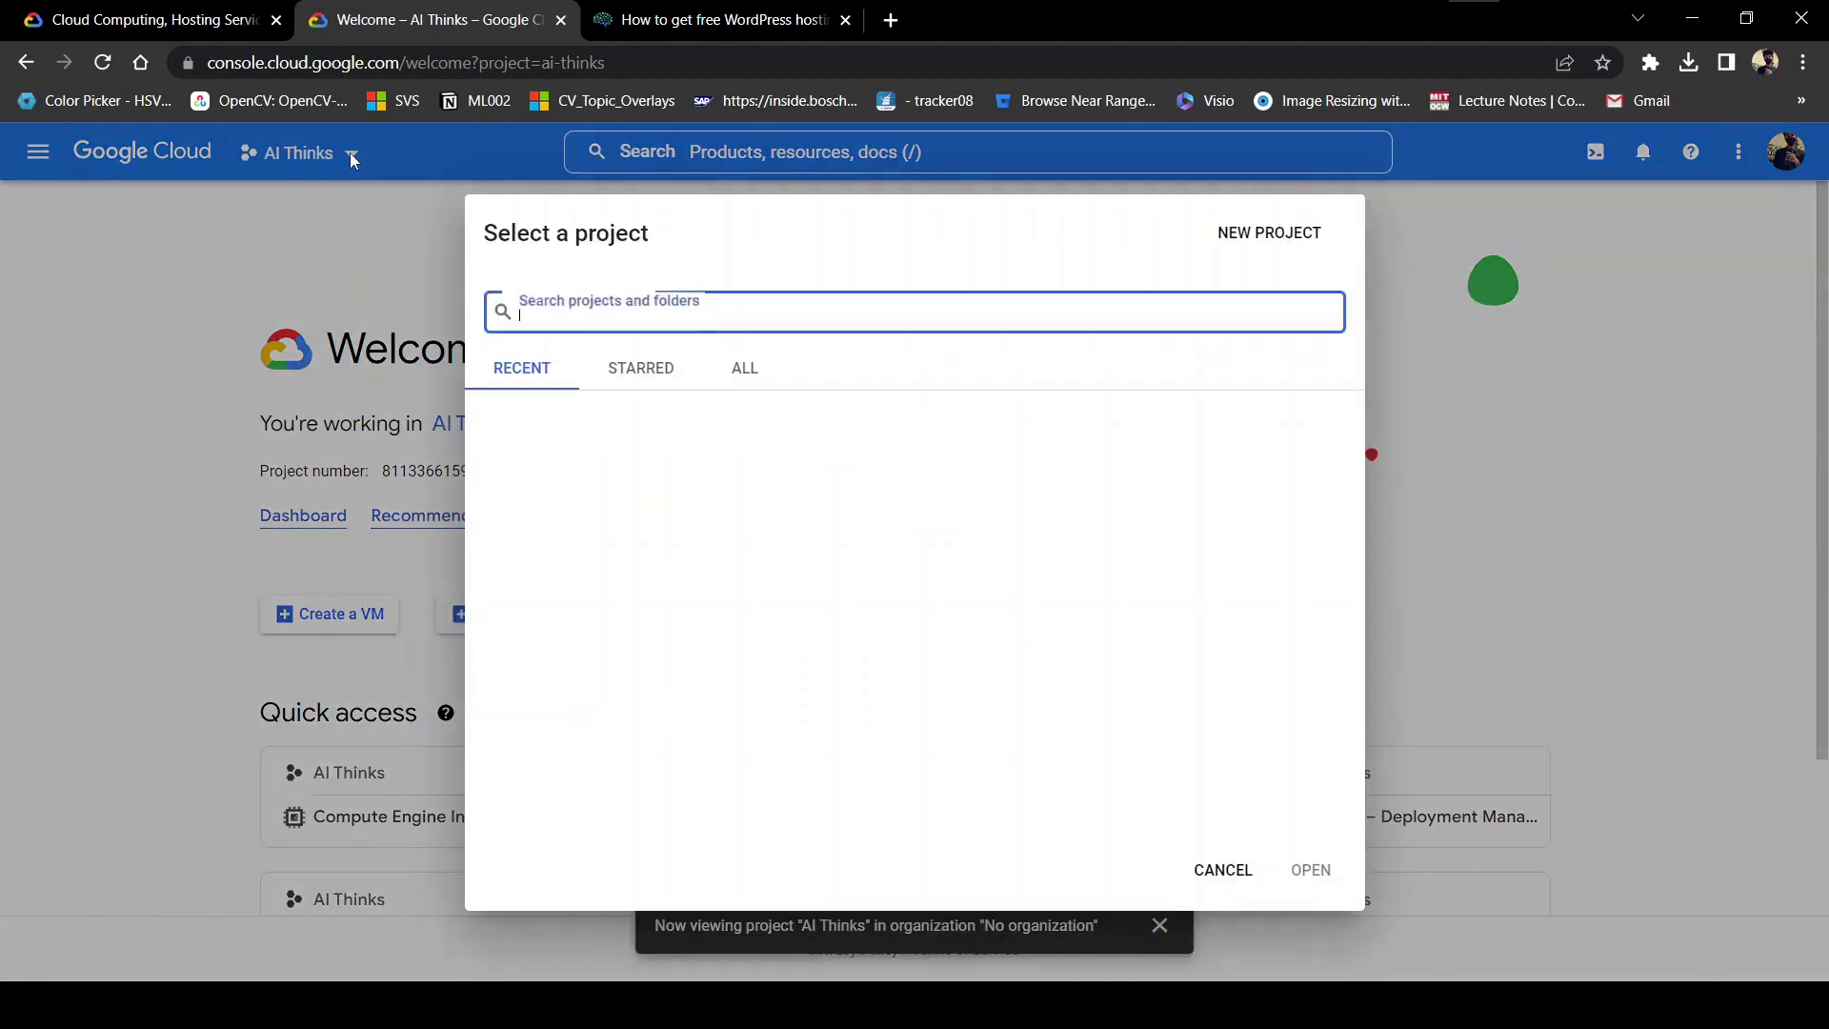
click(1270, 233)
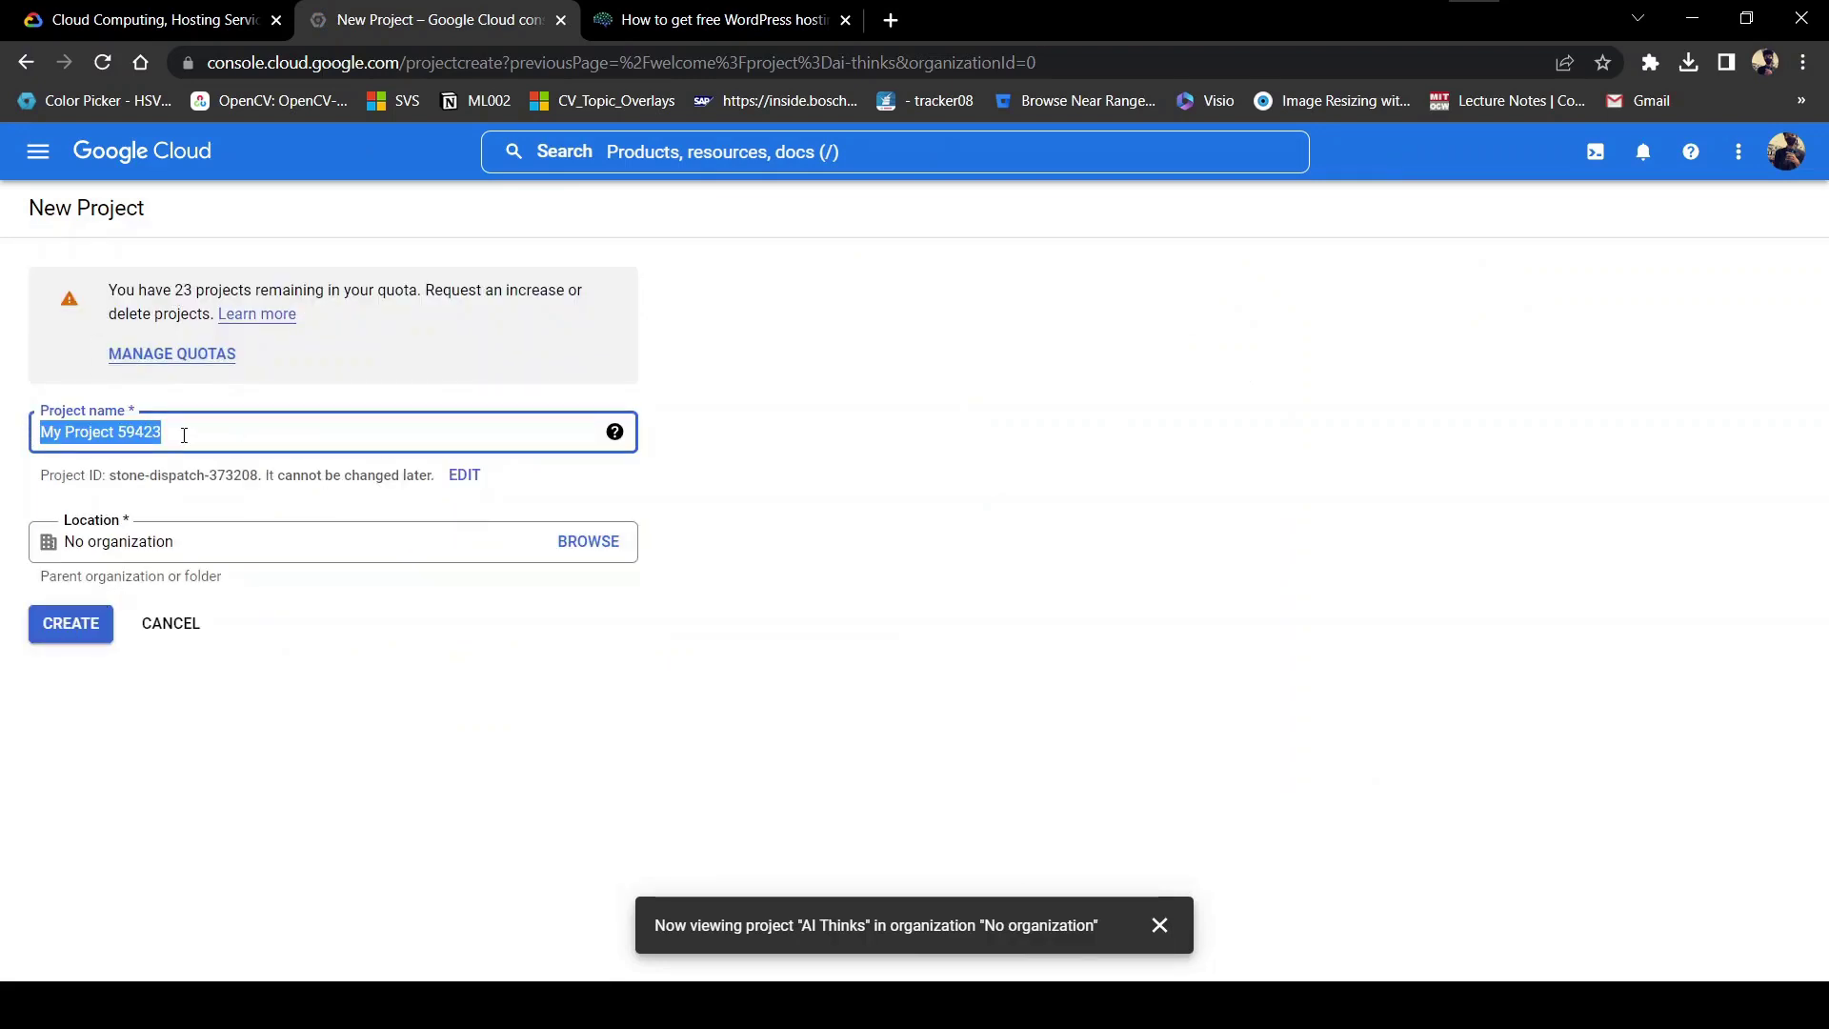
text(You)
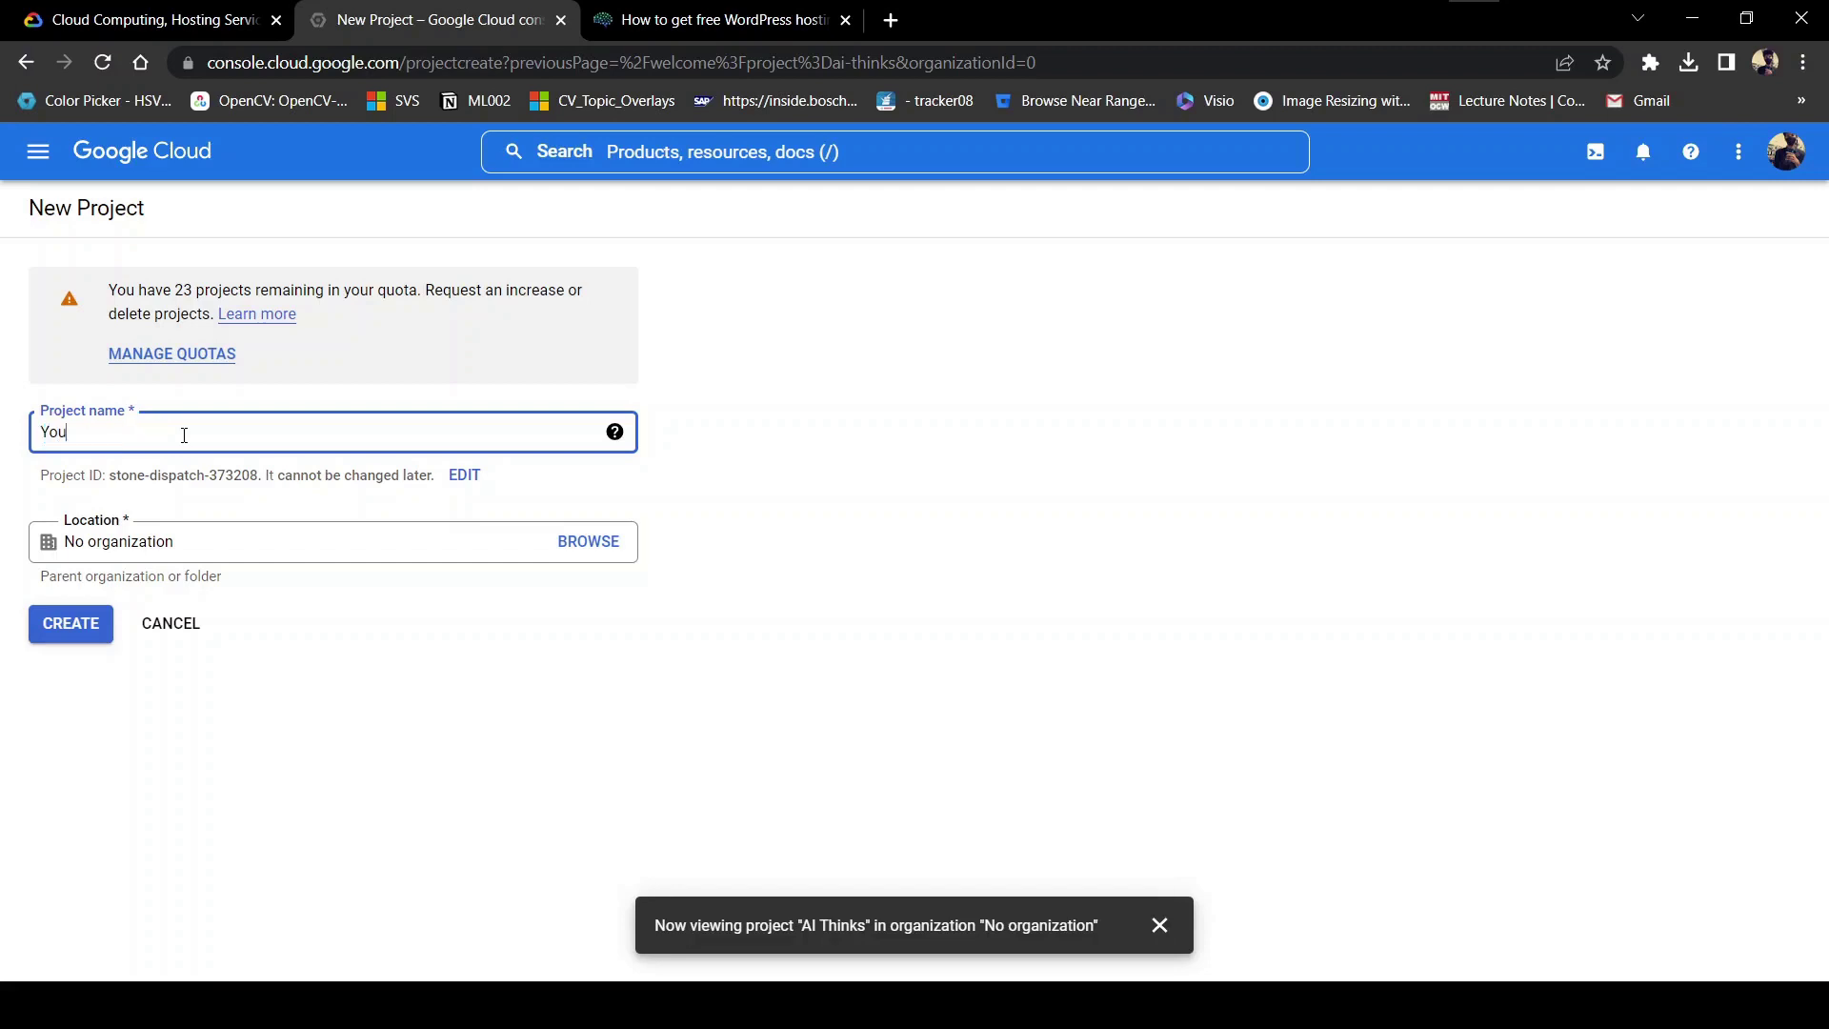
text(tube)
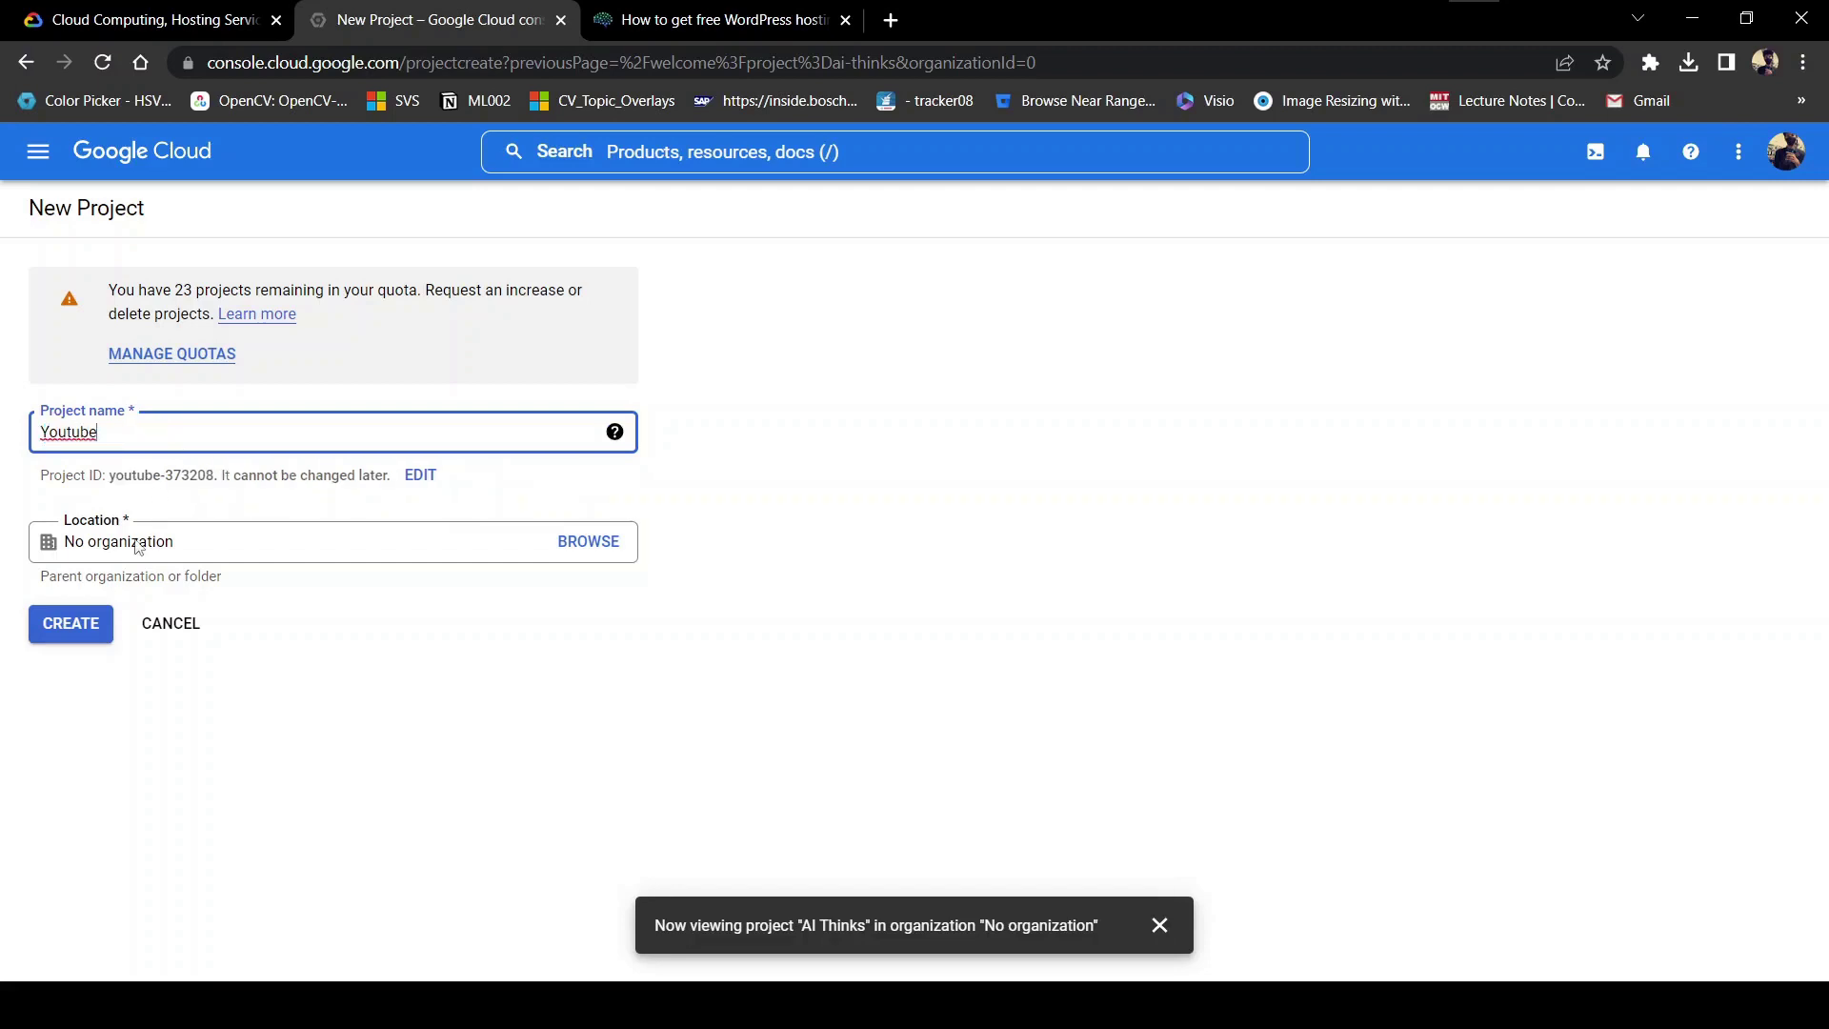
click(82, 635)
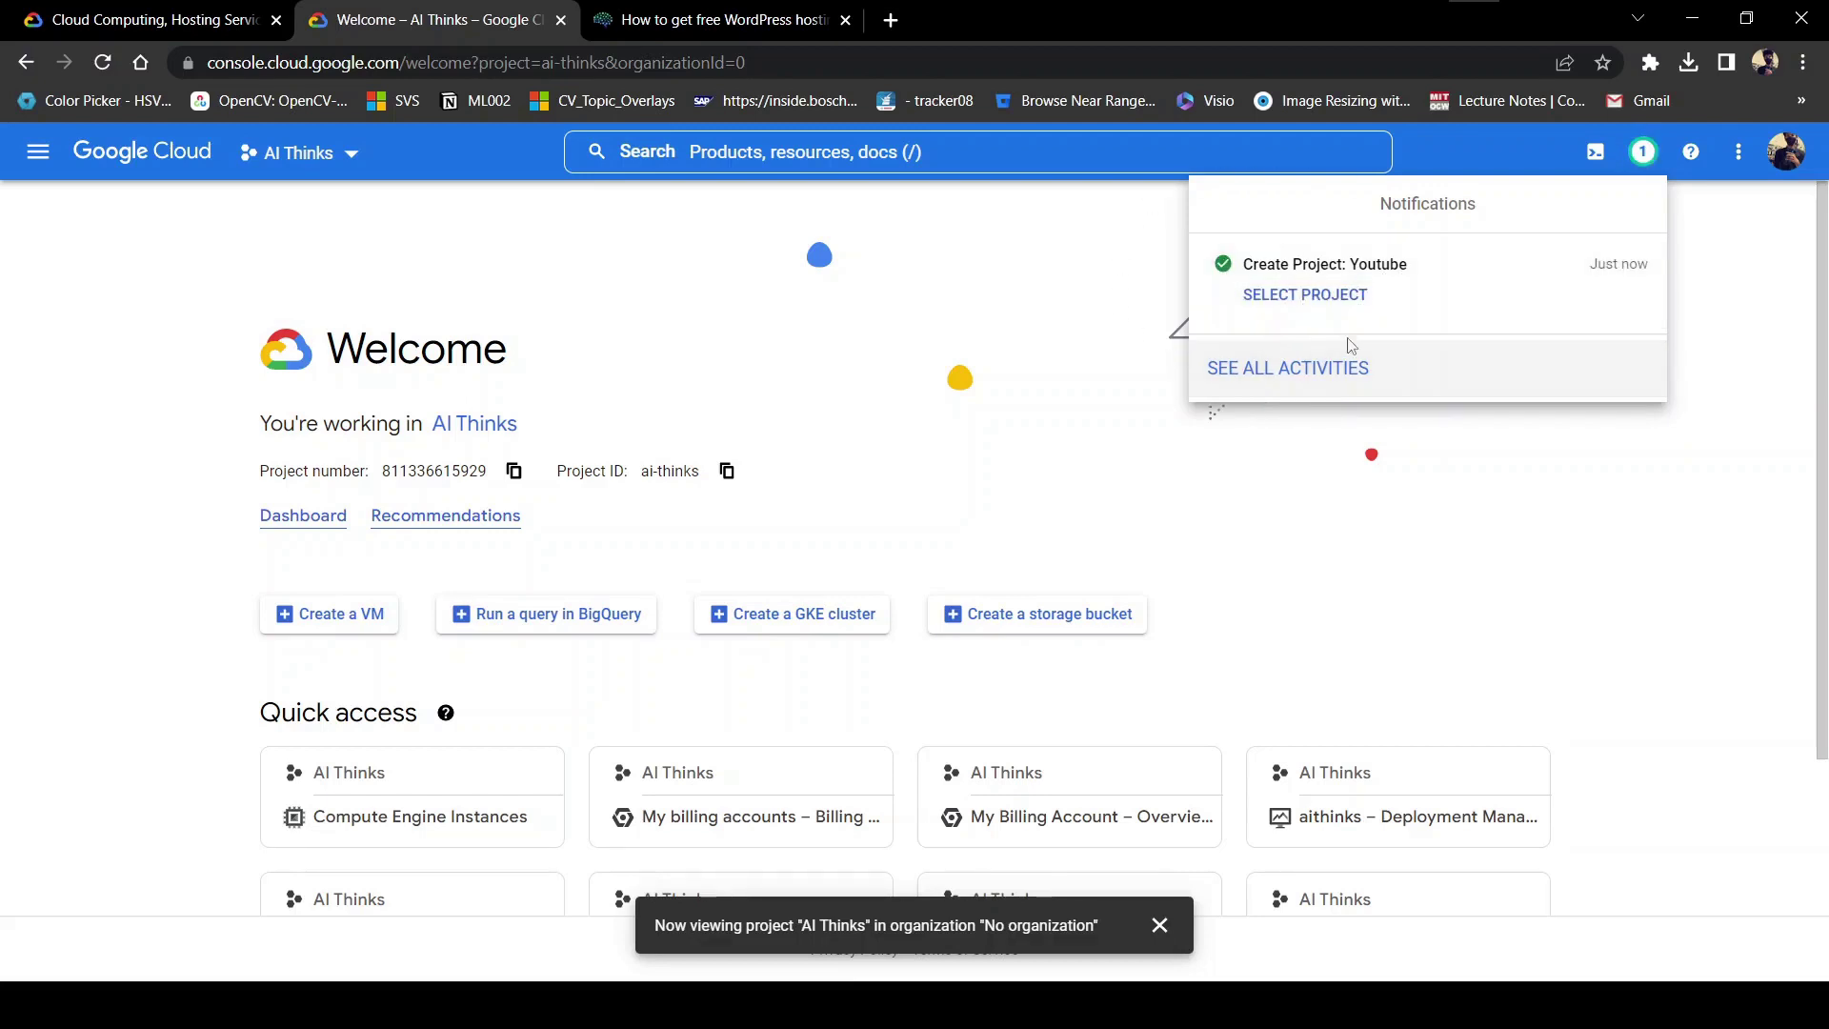
Switch to the new Youtube project and open the Marketplace.
click(1294, 303)
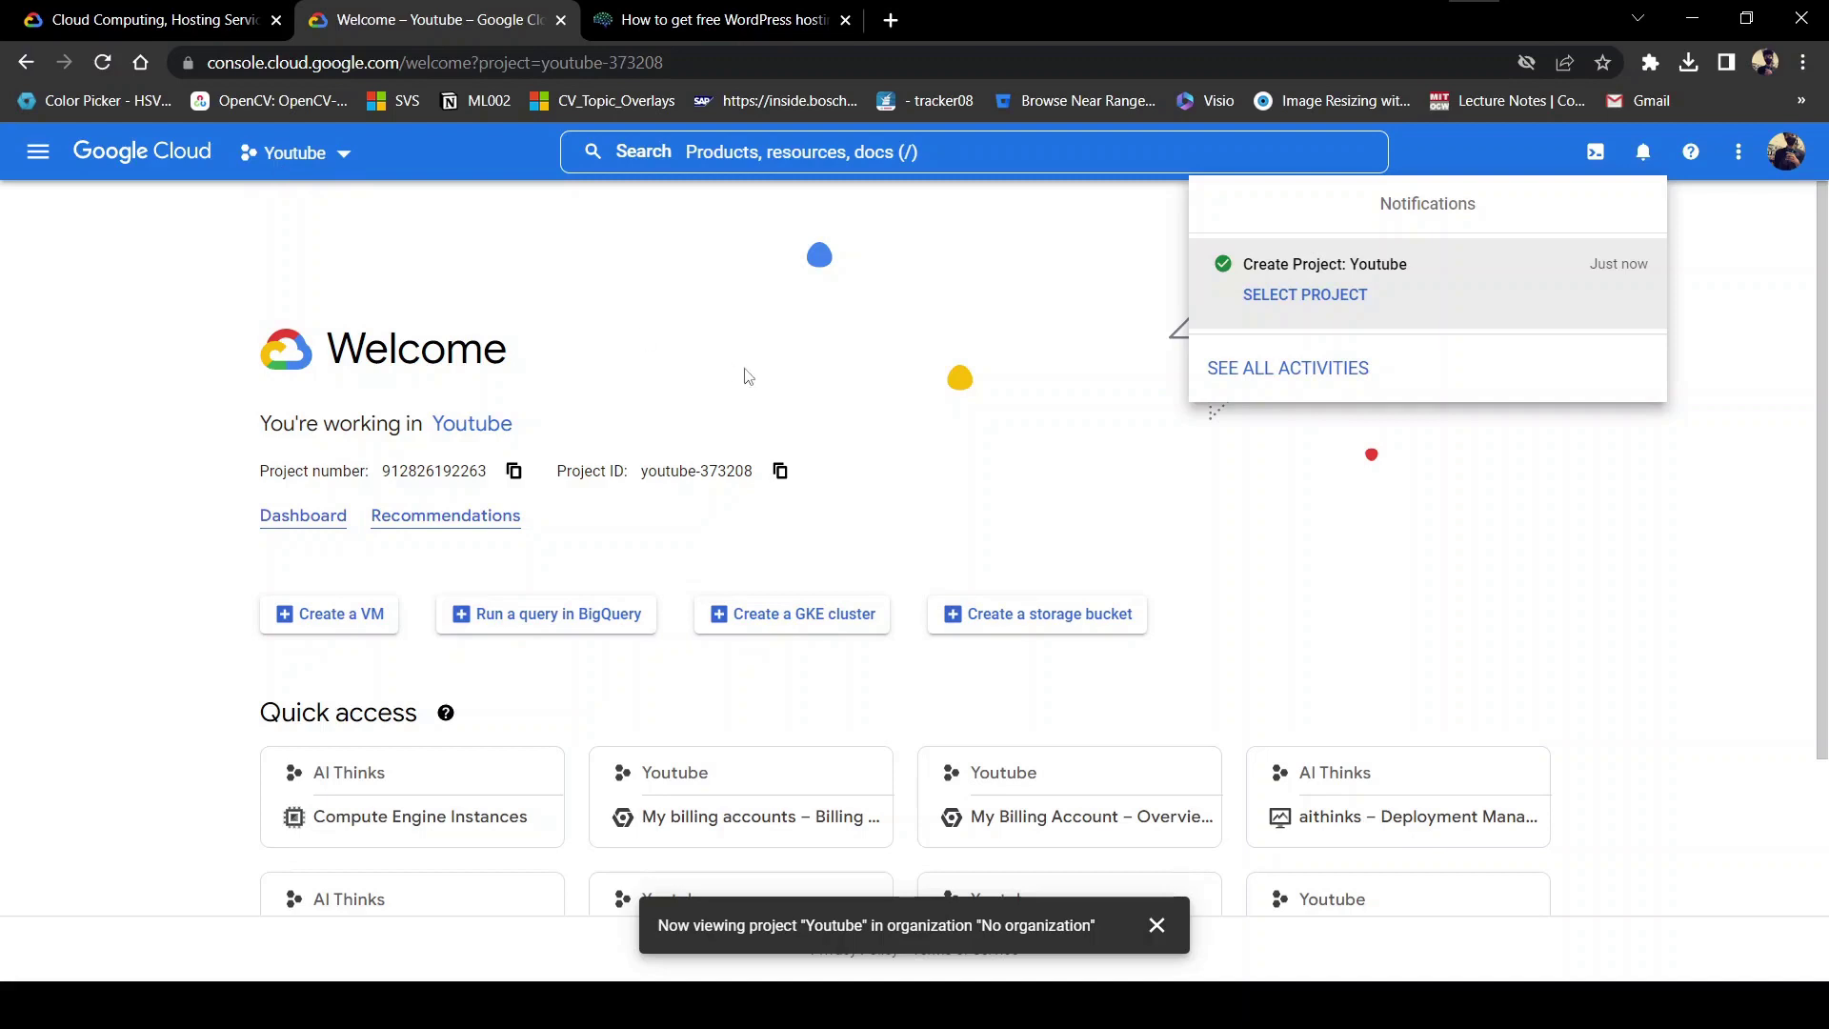
click(806, 356)
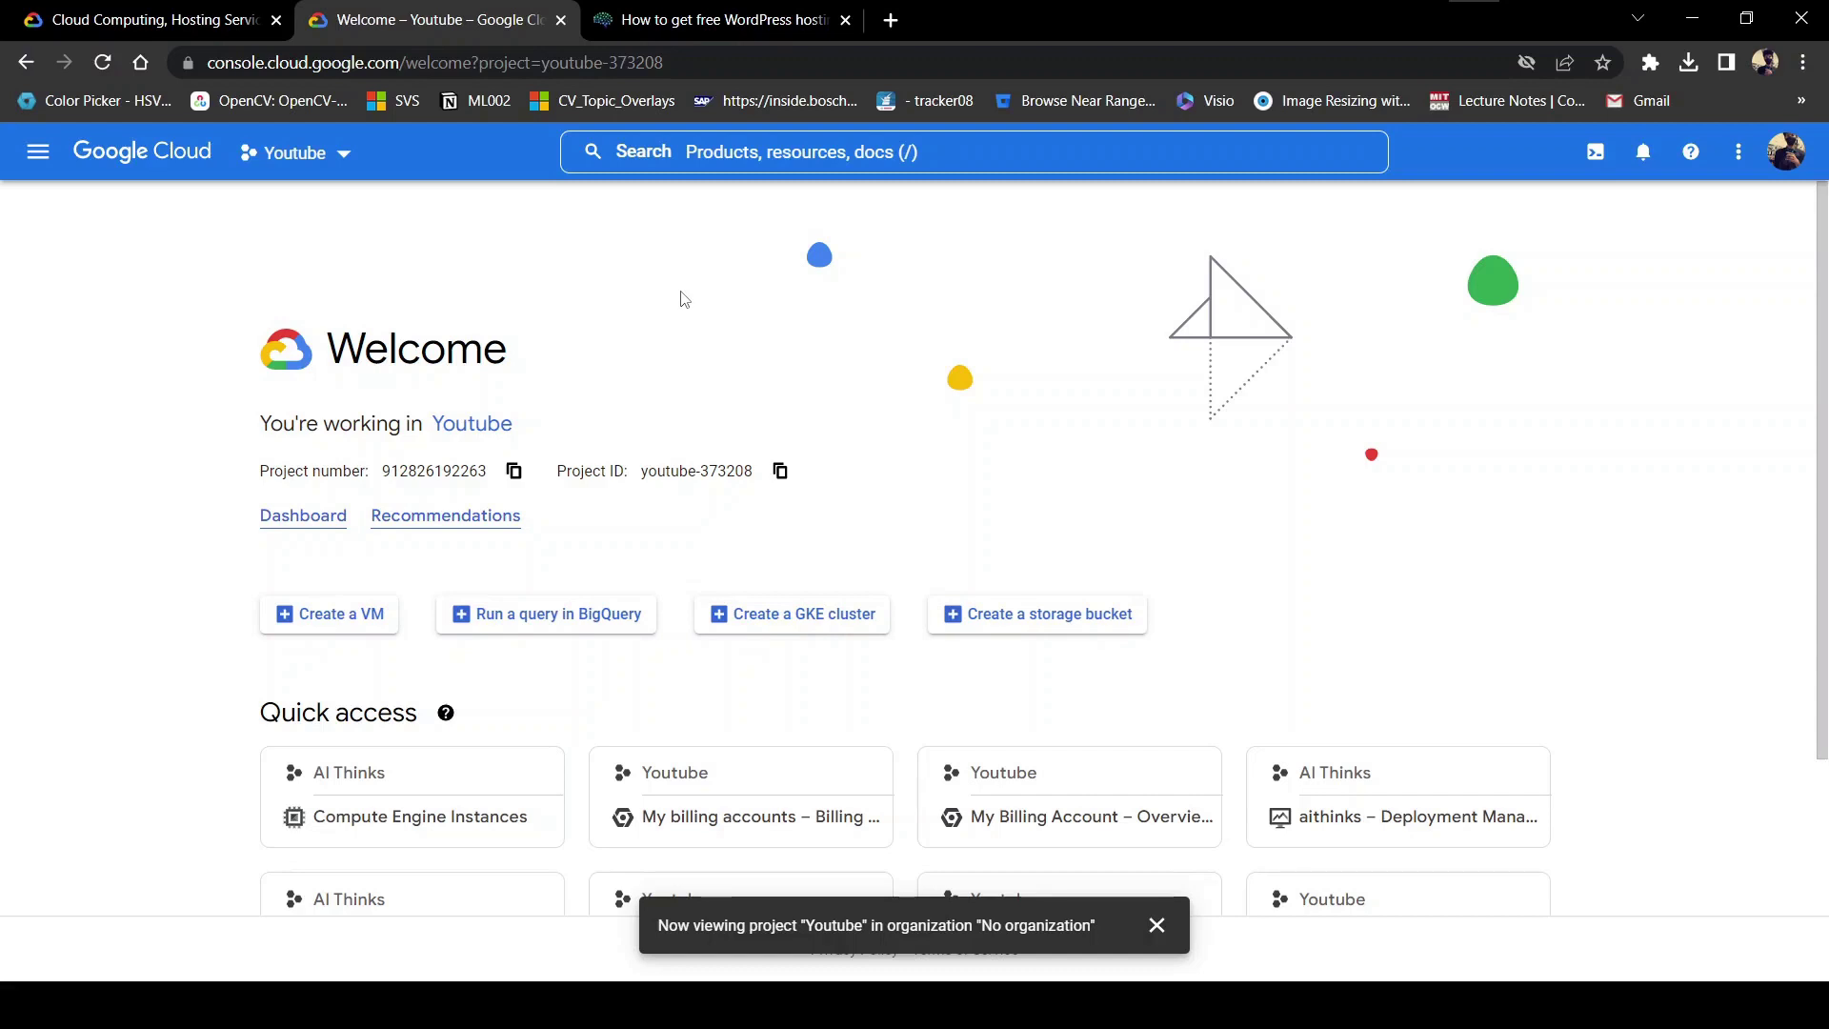
click(47, 156)
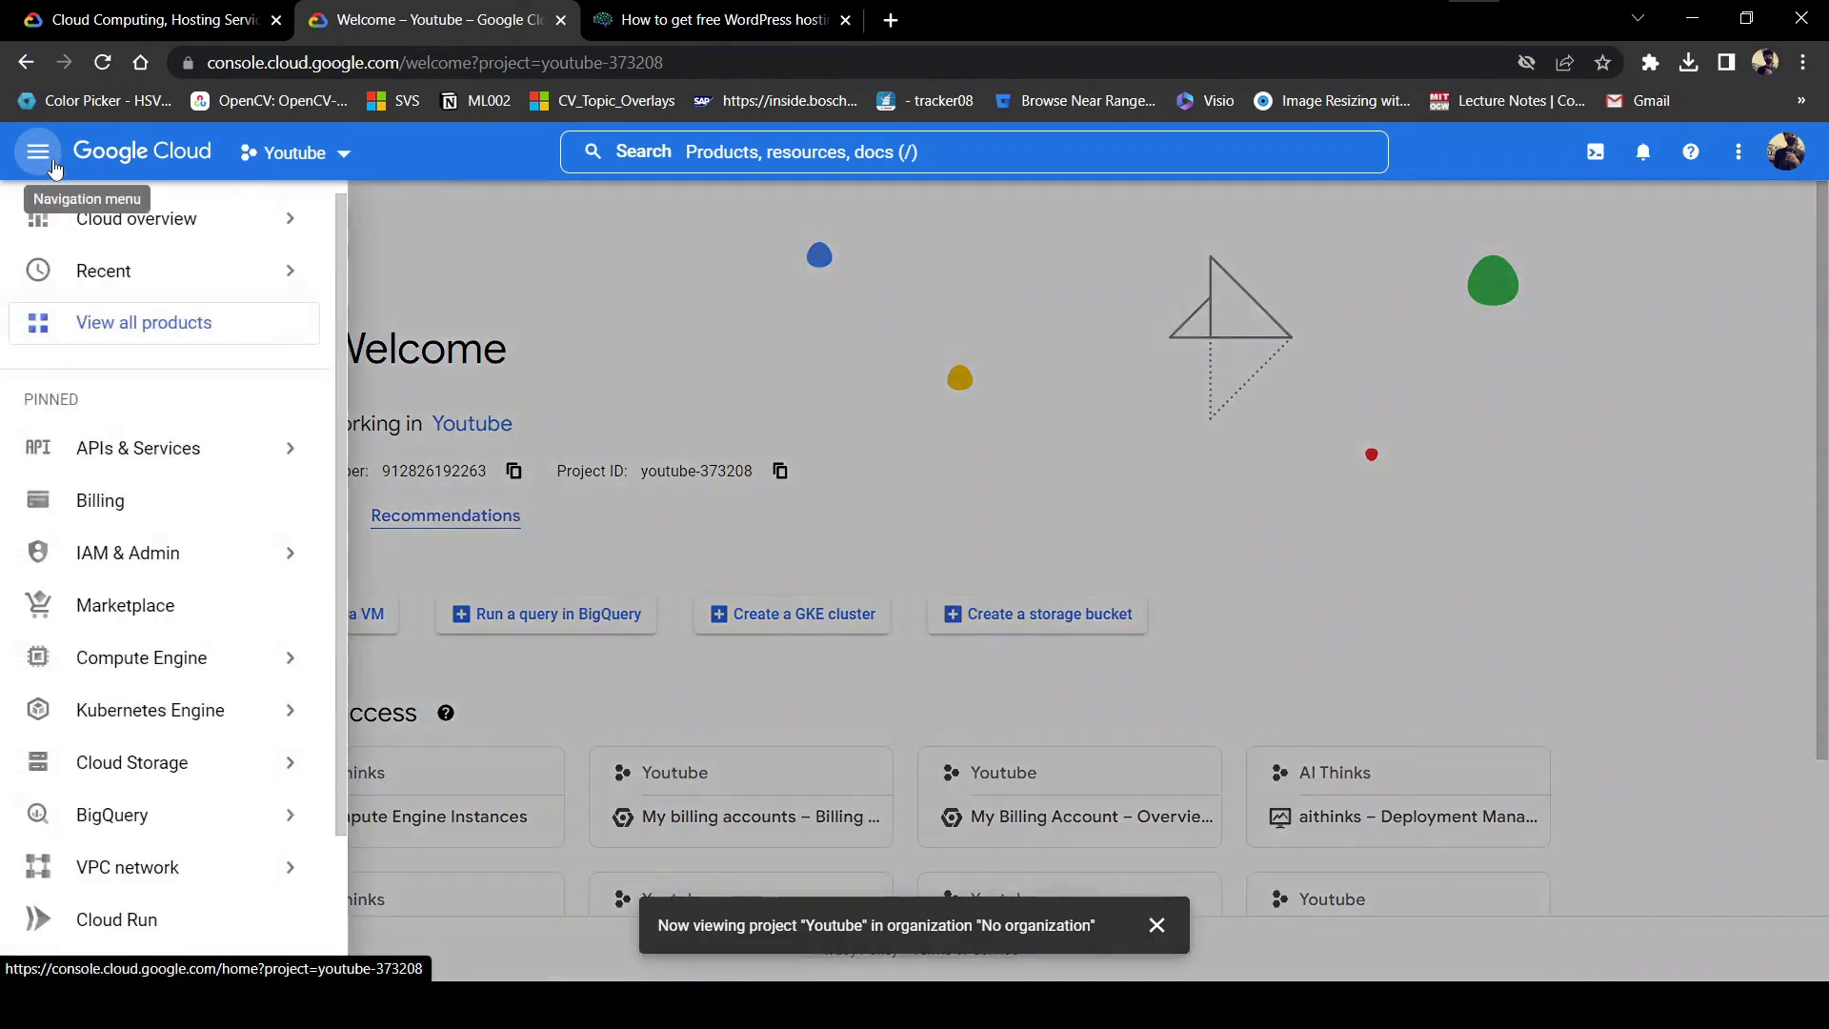
click(122, 609)
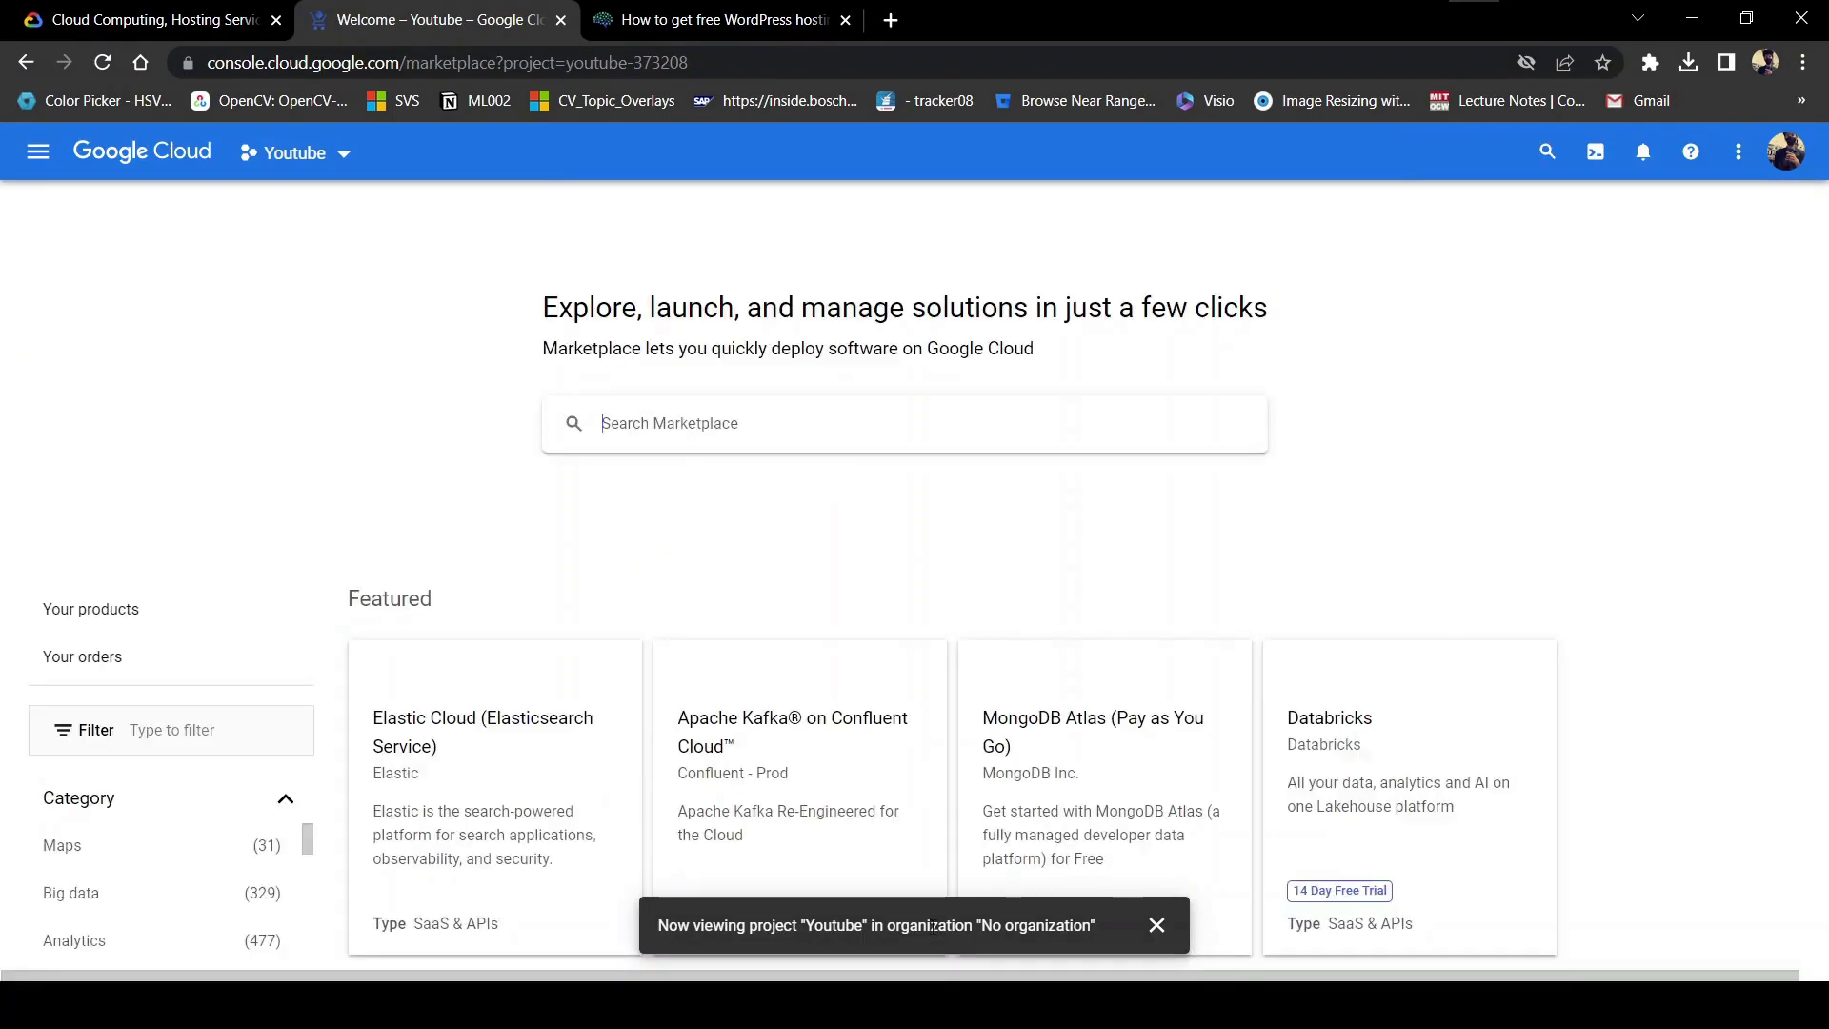
Find the Blog & CMS section of the Marketplace and open the WordPress Certified by Bitnami and Automattic product.
click(1156, 925)
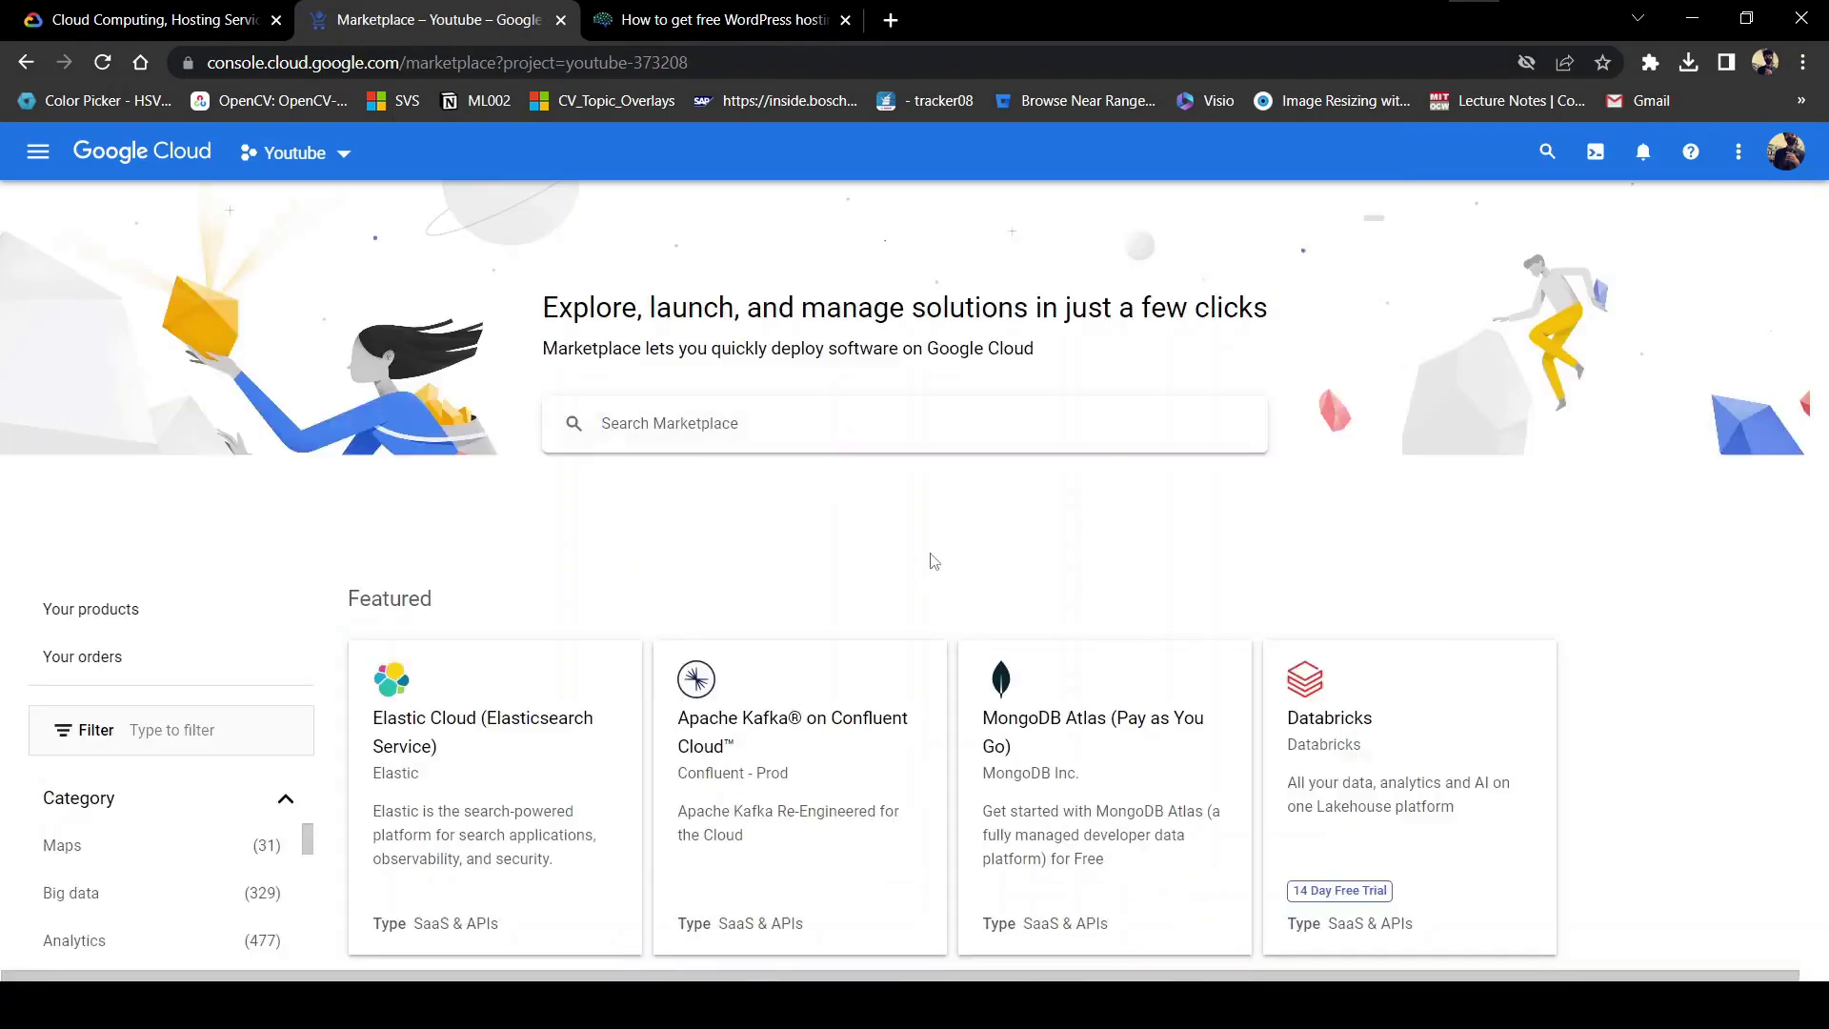
scroll(944, 512, down, 12)
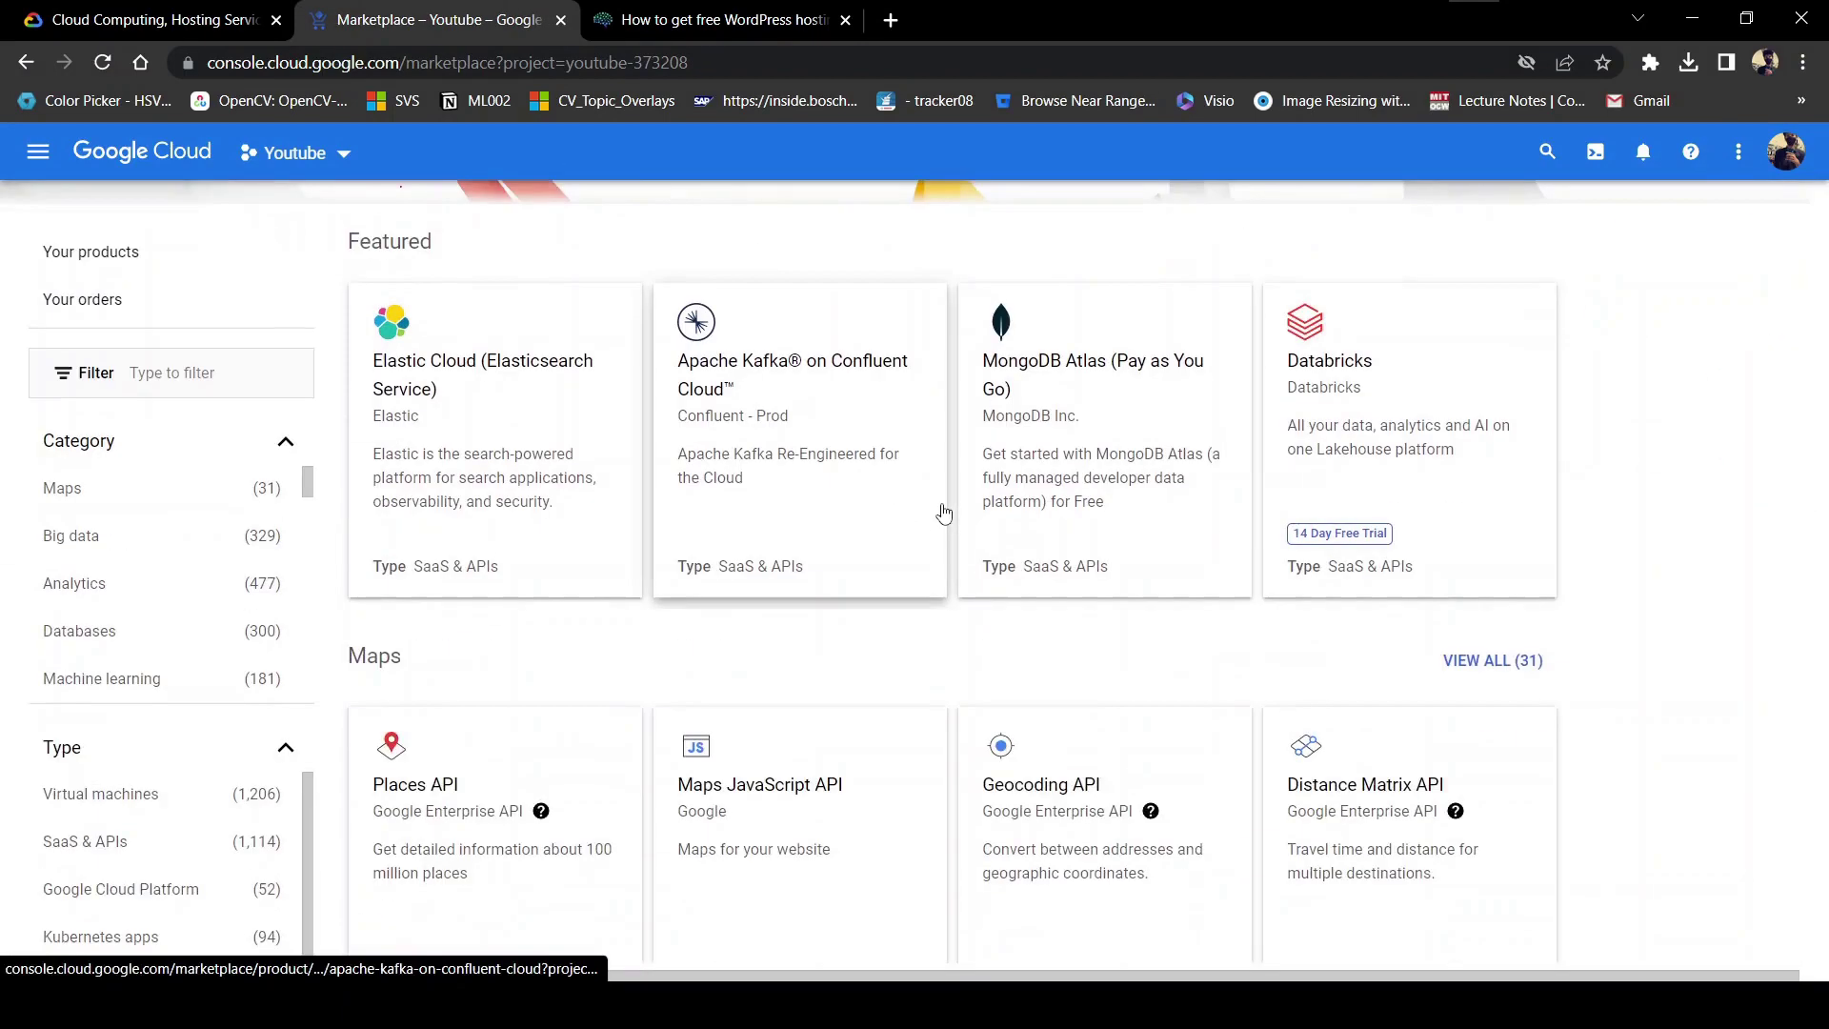
scroll(943, 511, down, 20)
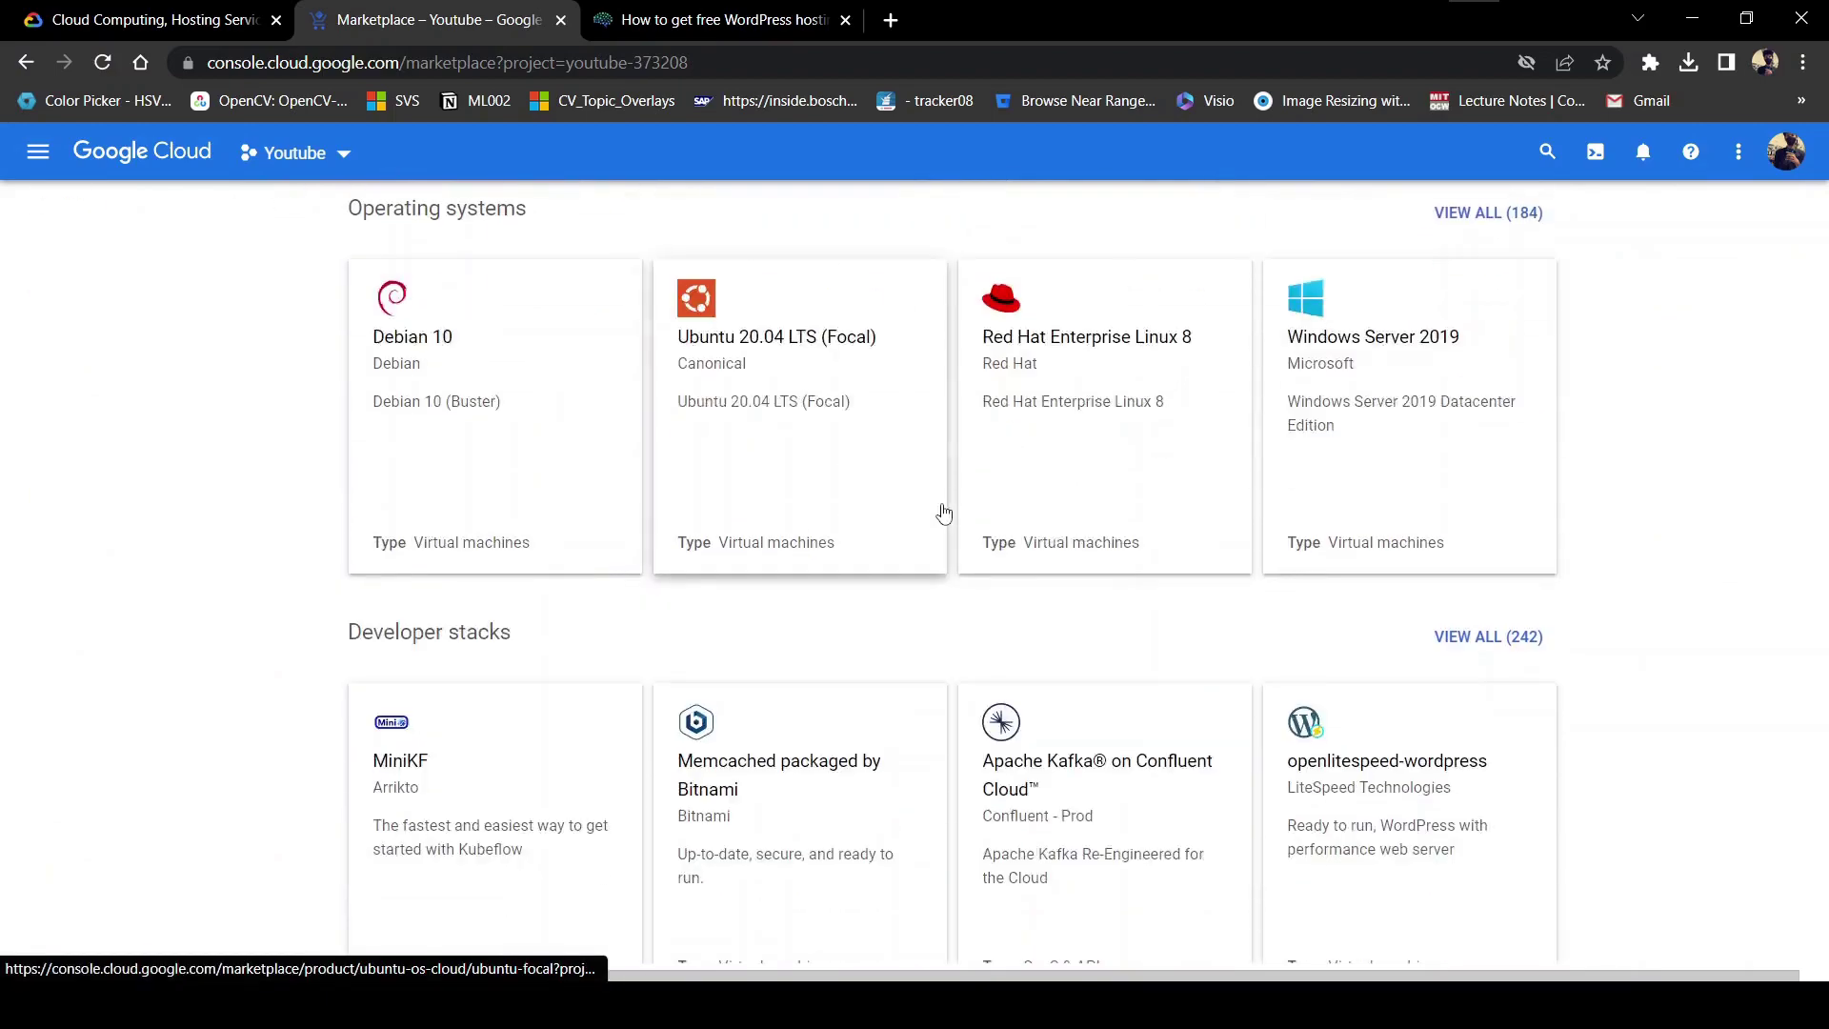
scroll(943, 511, down, 9)
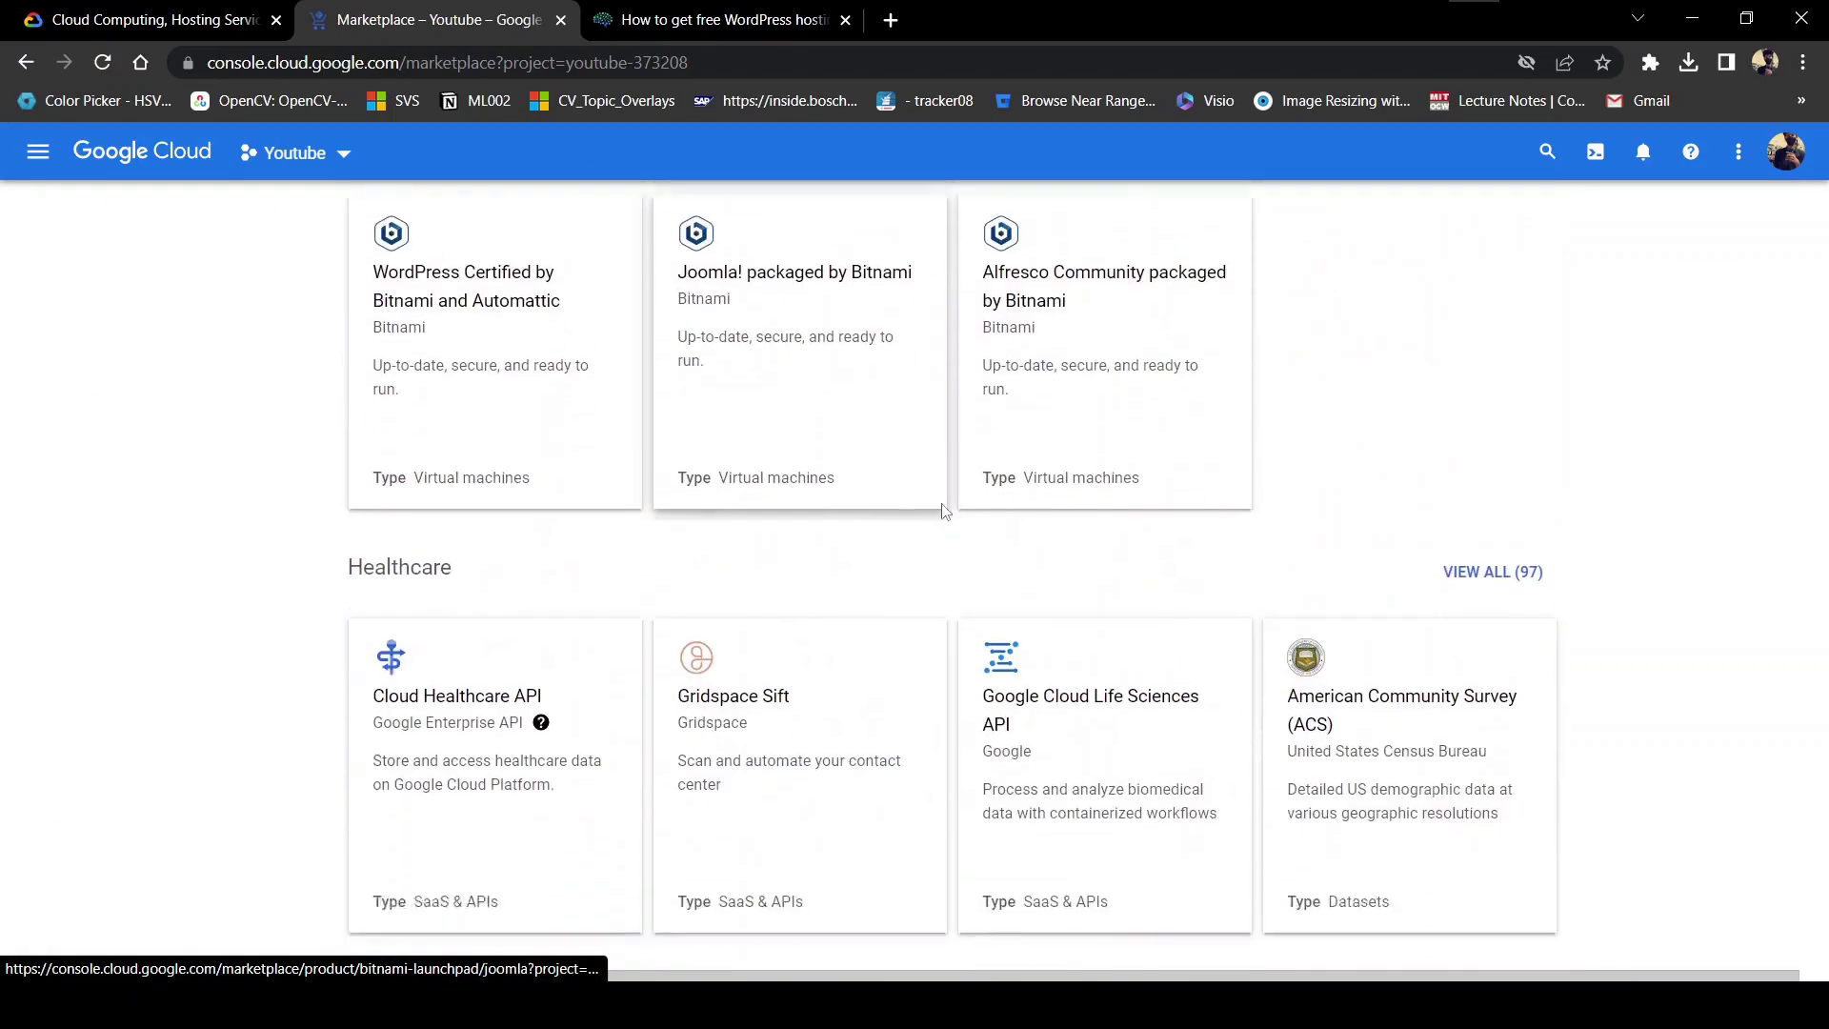
scroll(932, 513, up, 3)
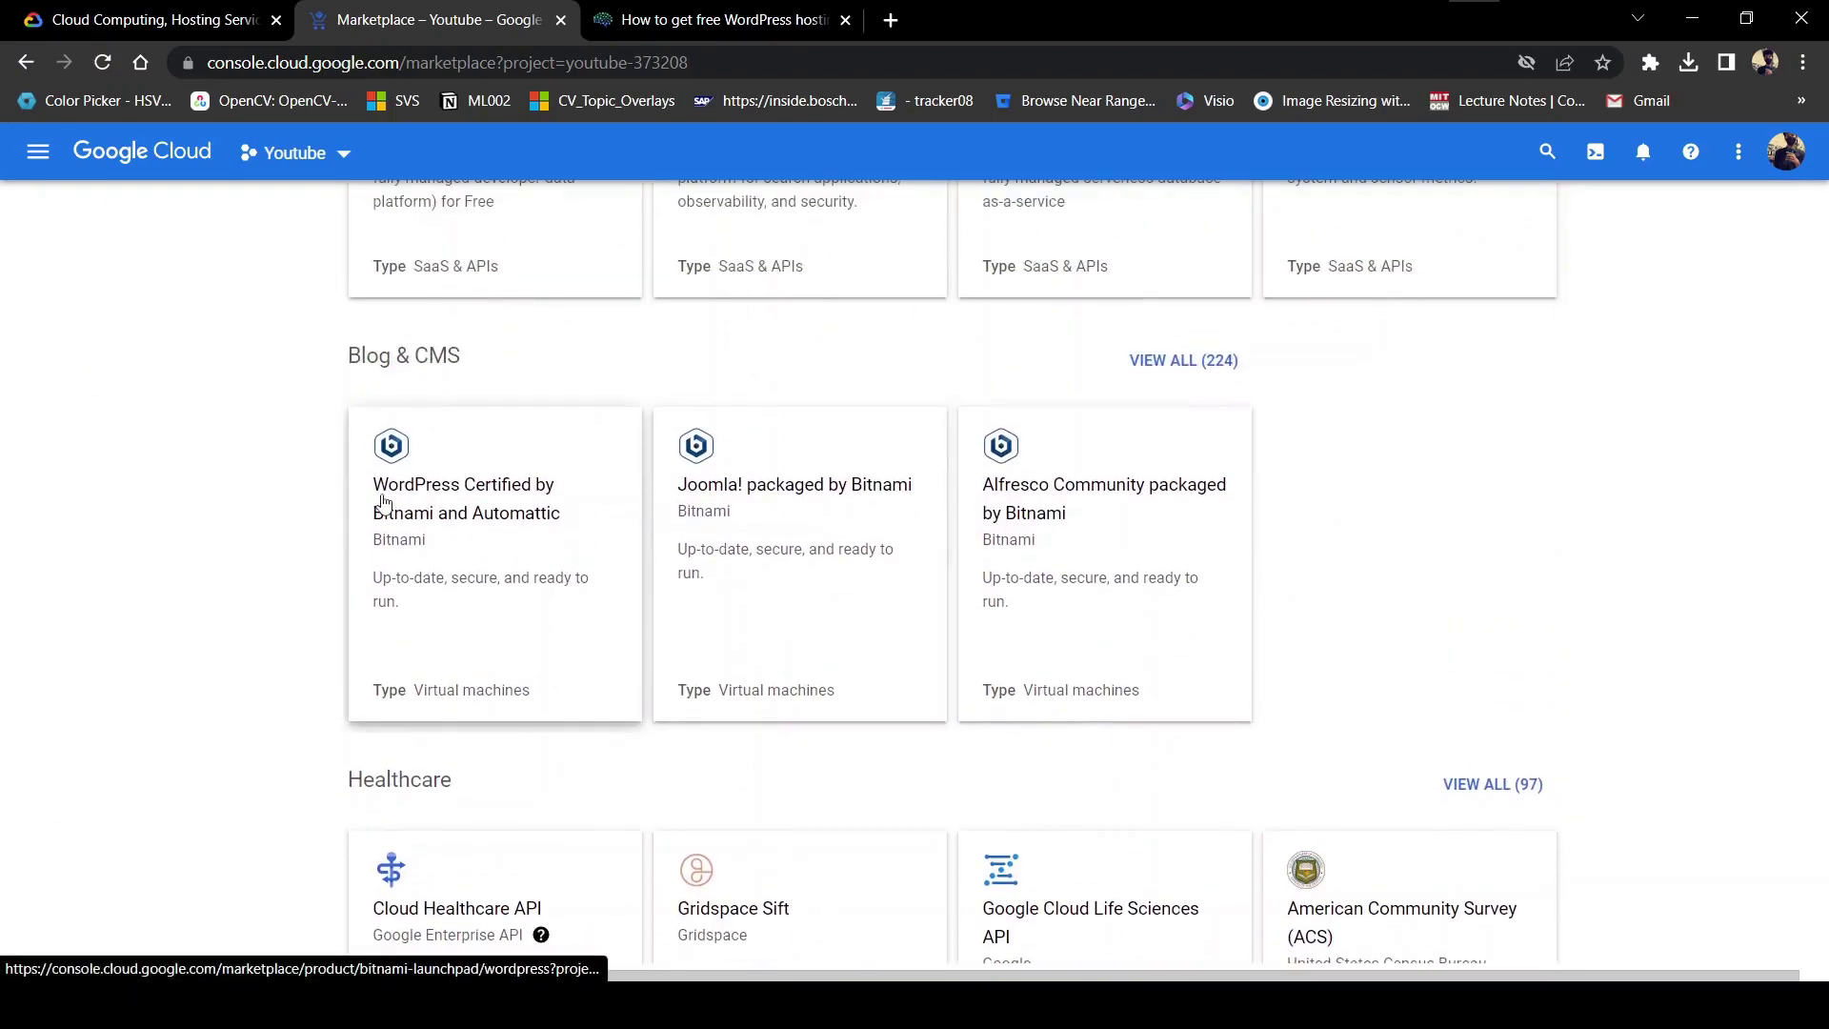
drag(348, 362, 486, 368)
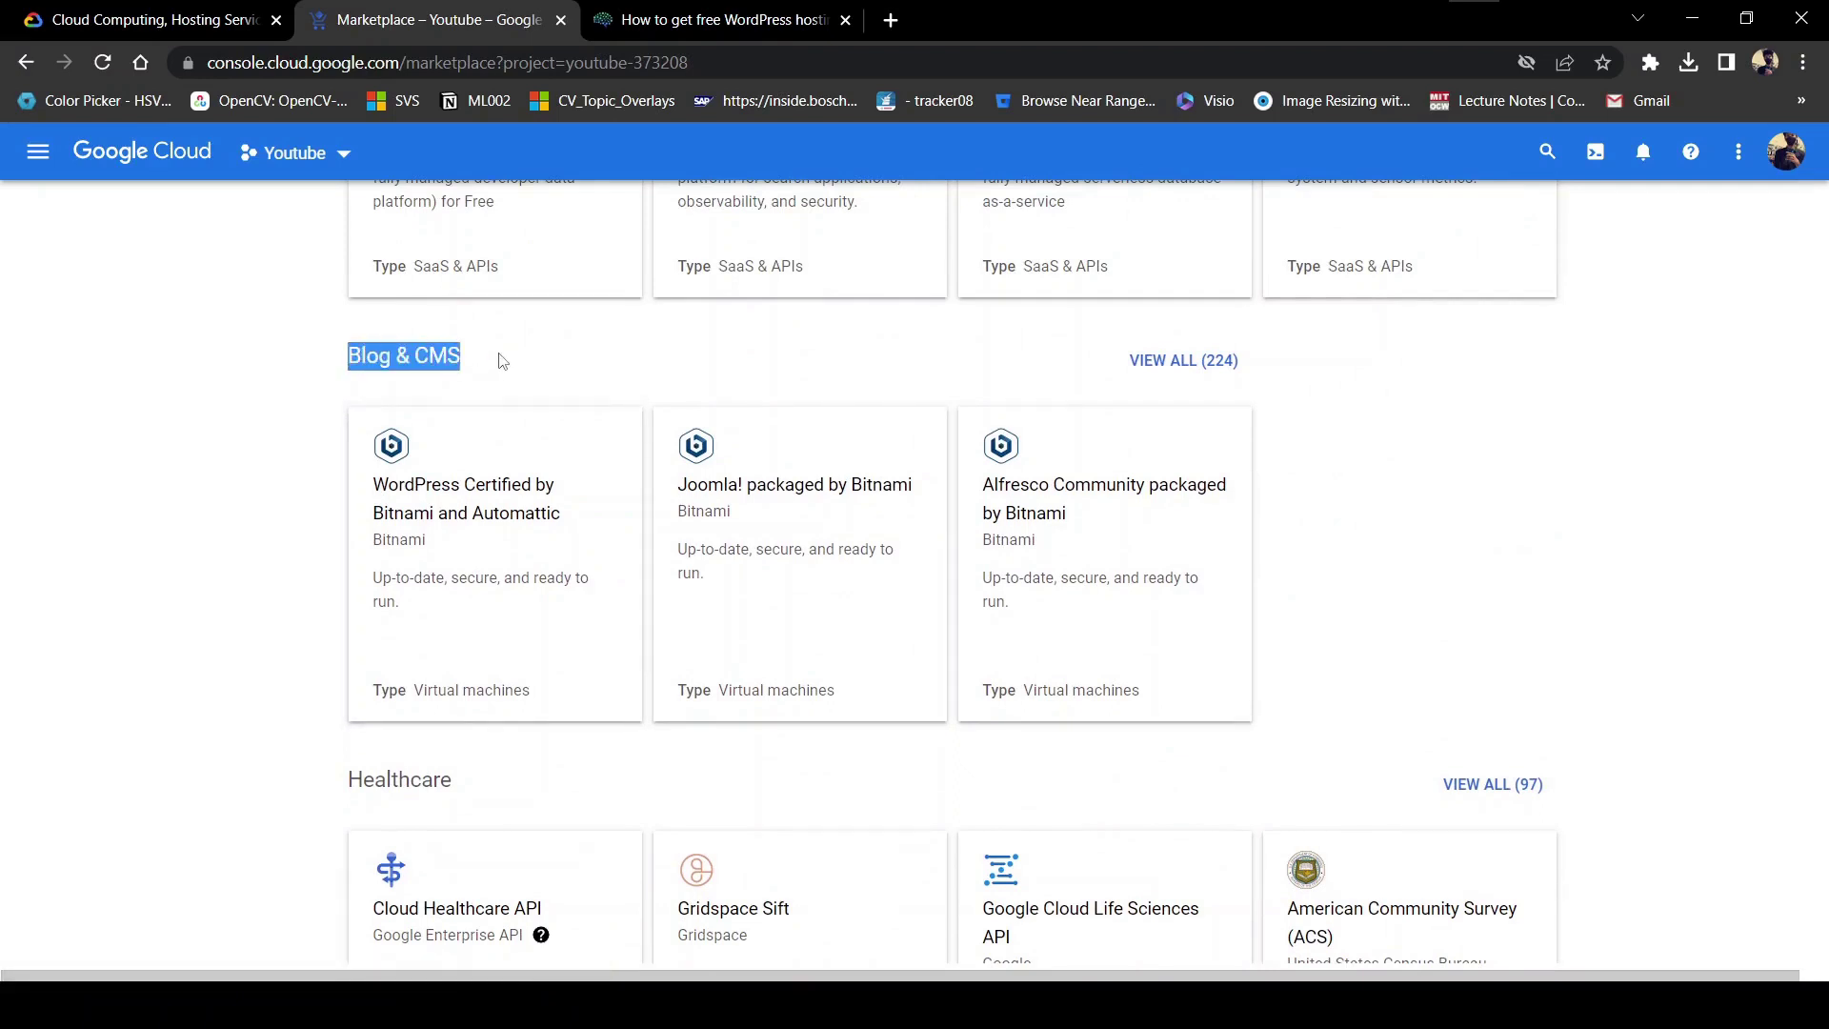
click(500, 358)
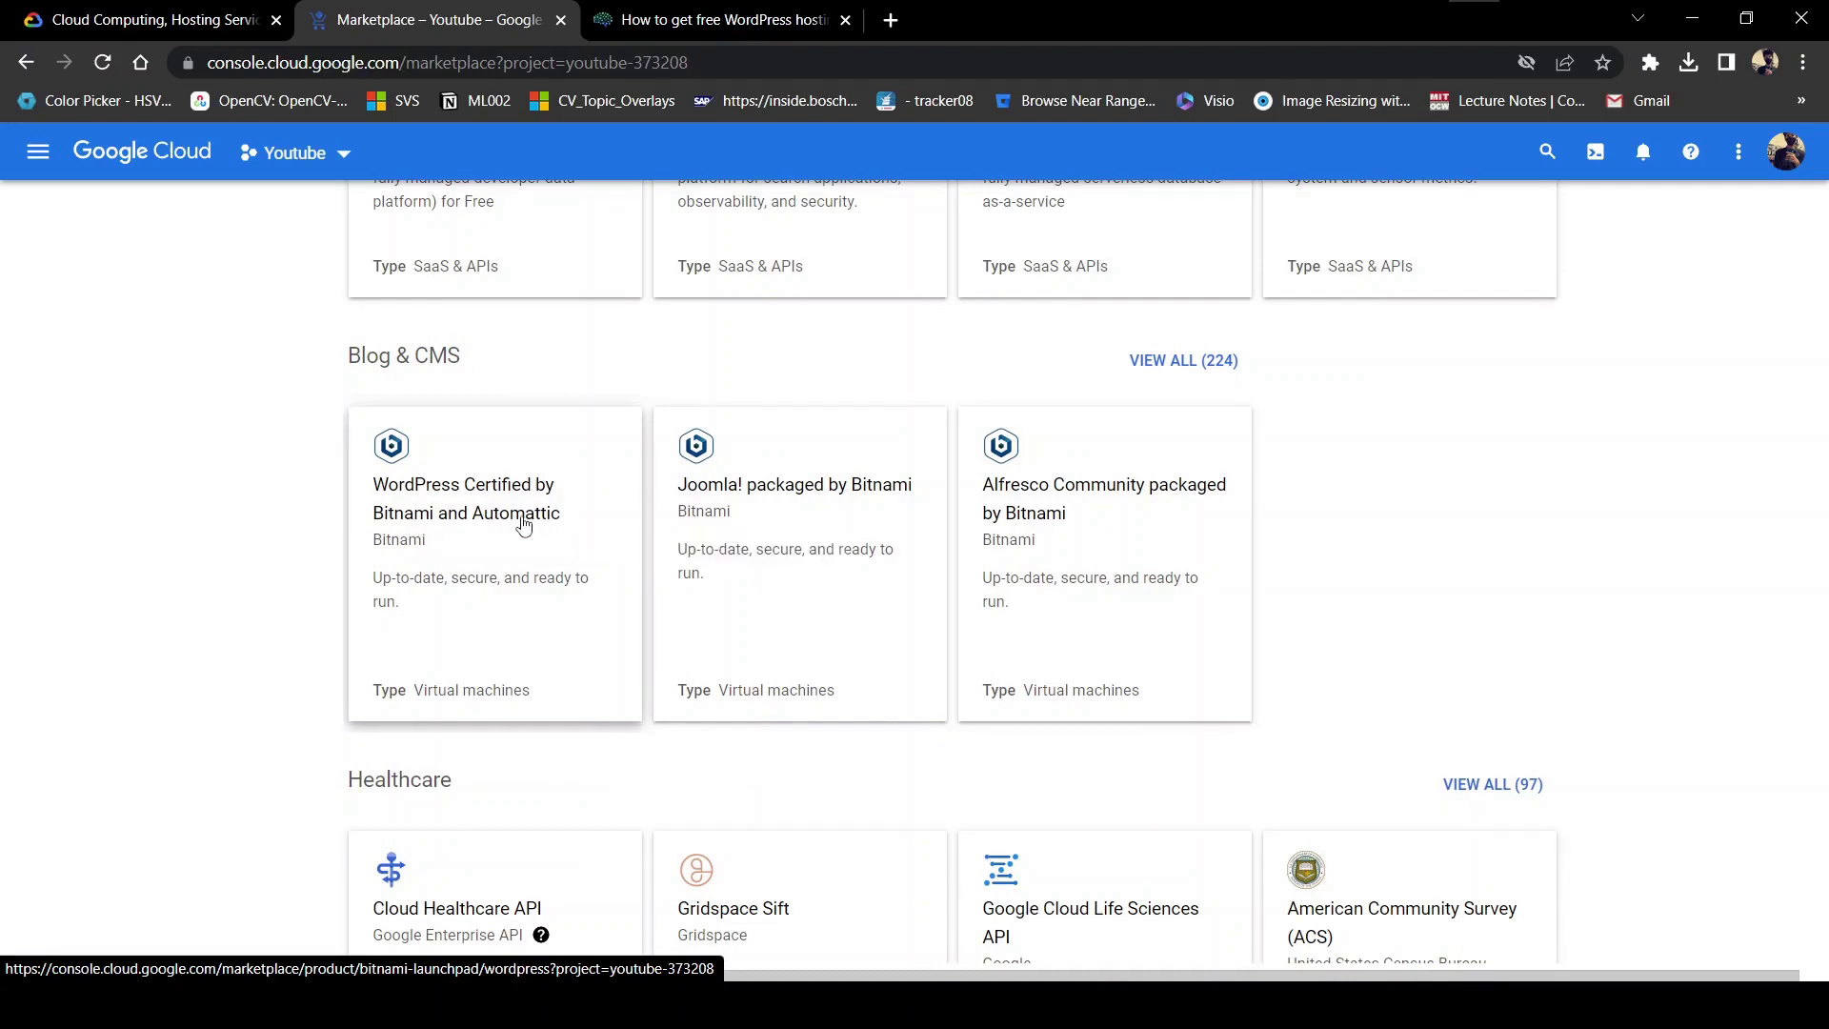
click(512, 580)
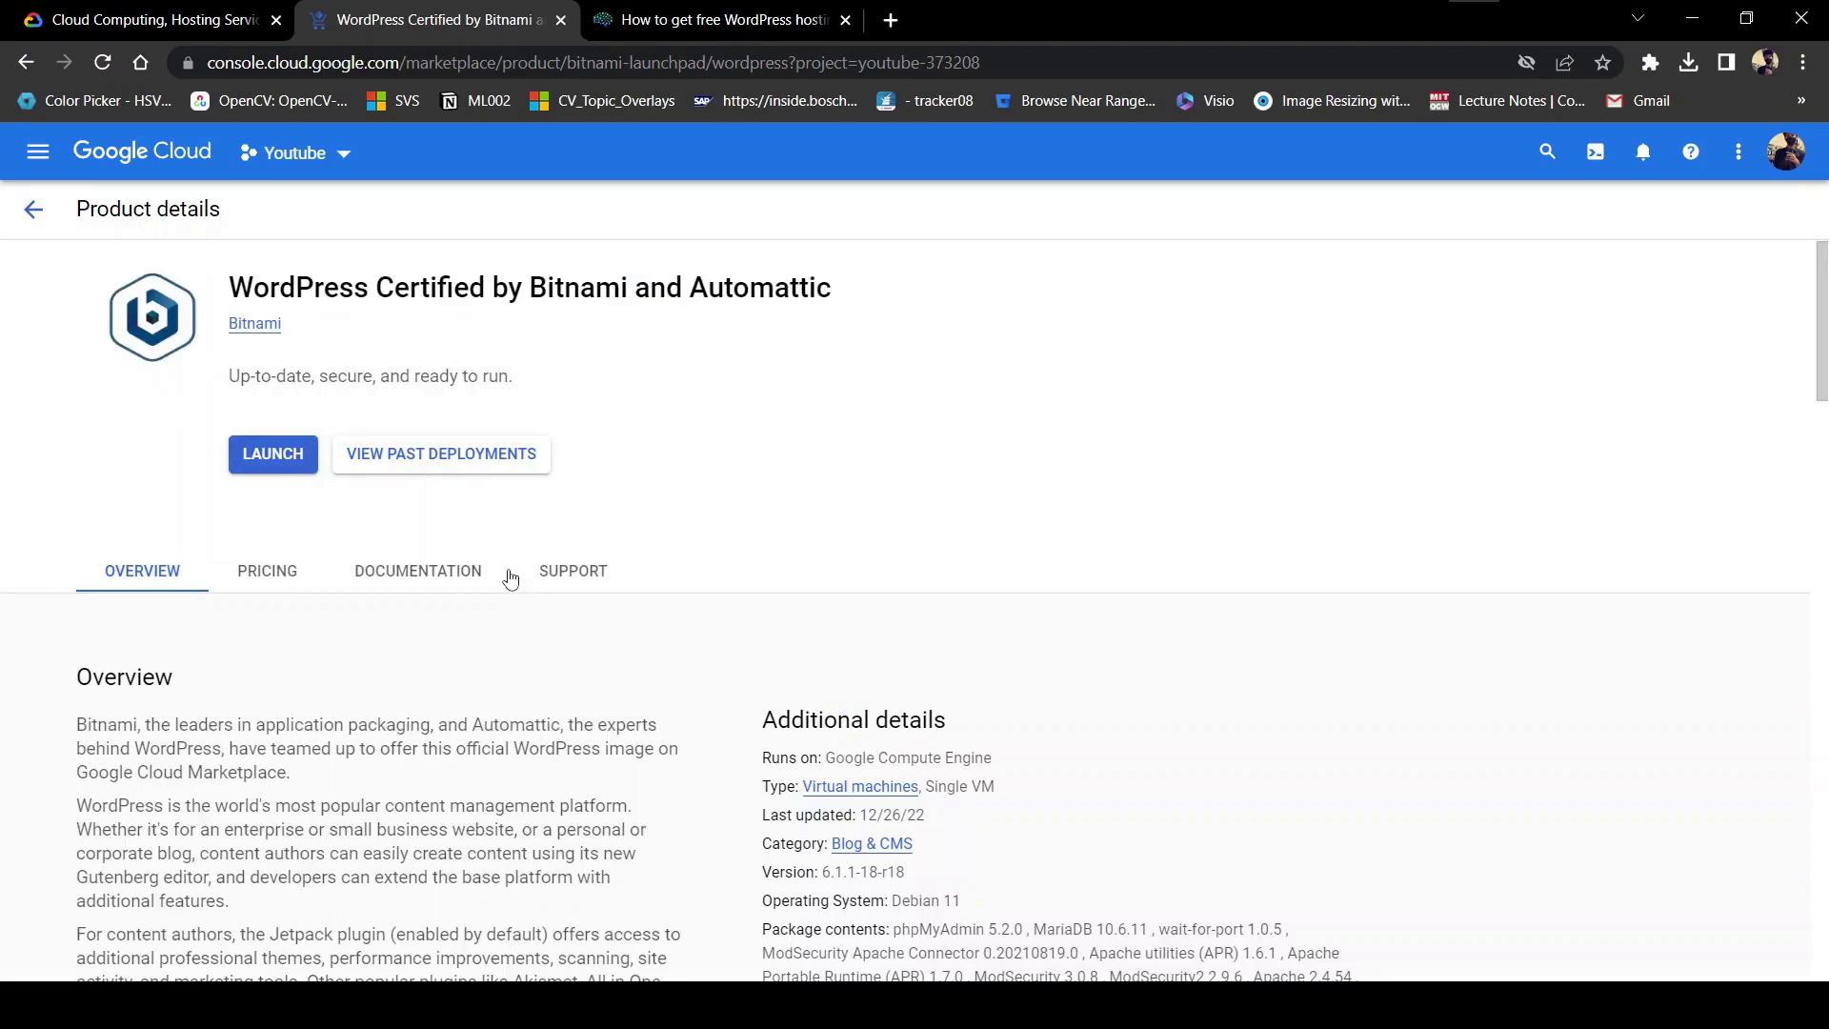
Launch the WordPress product and enable the APIs required for deploying it.
click(274, 456)
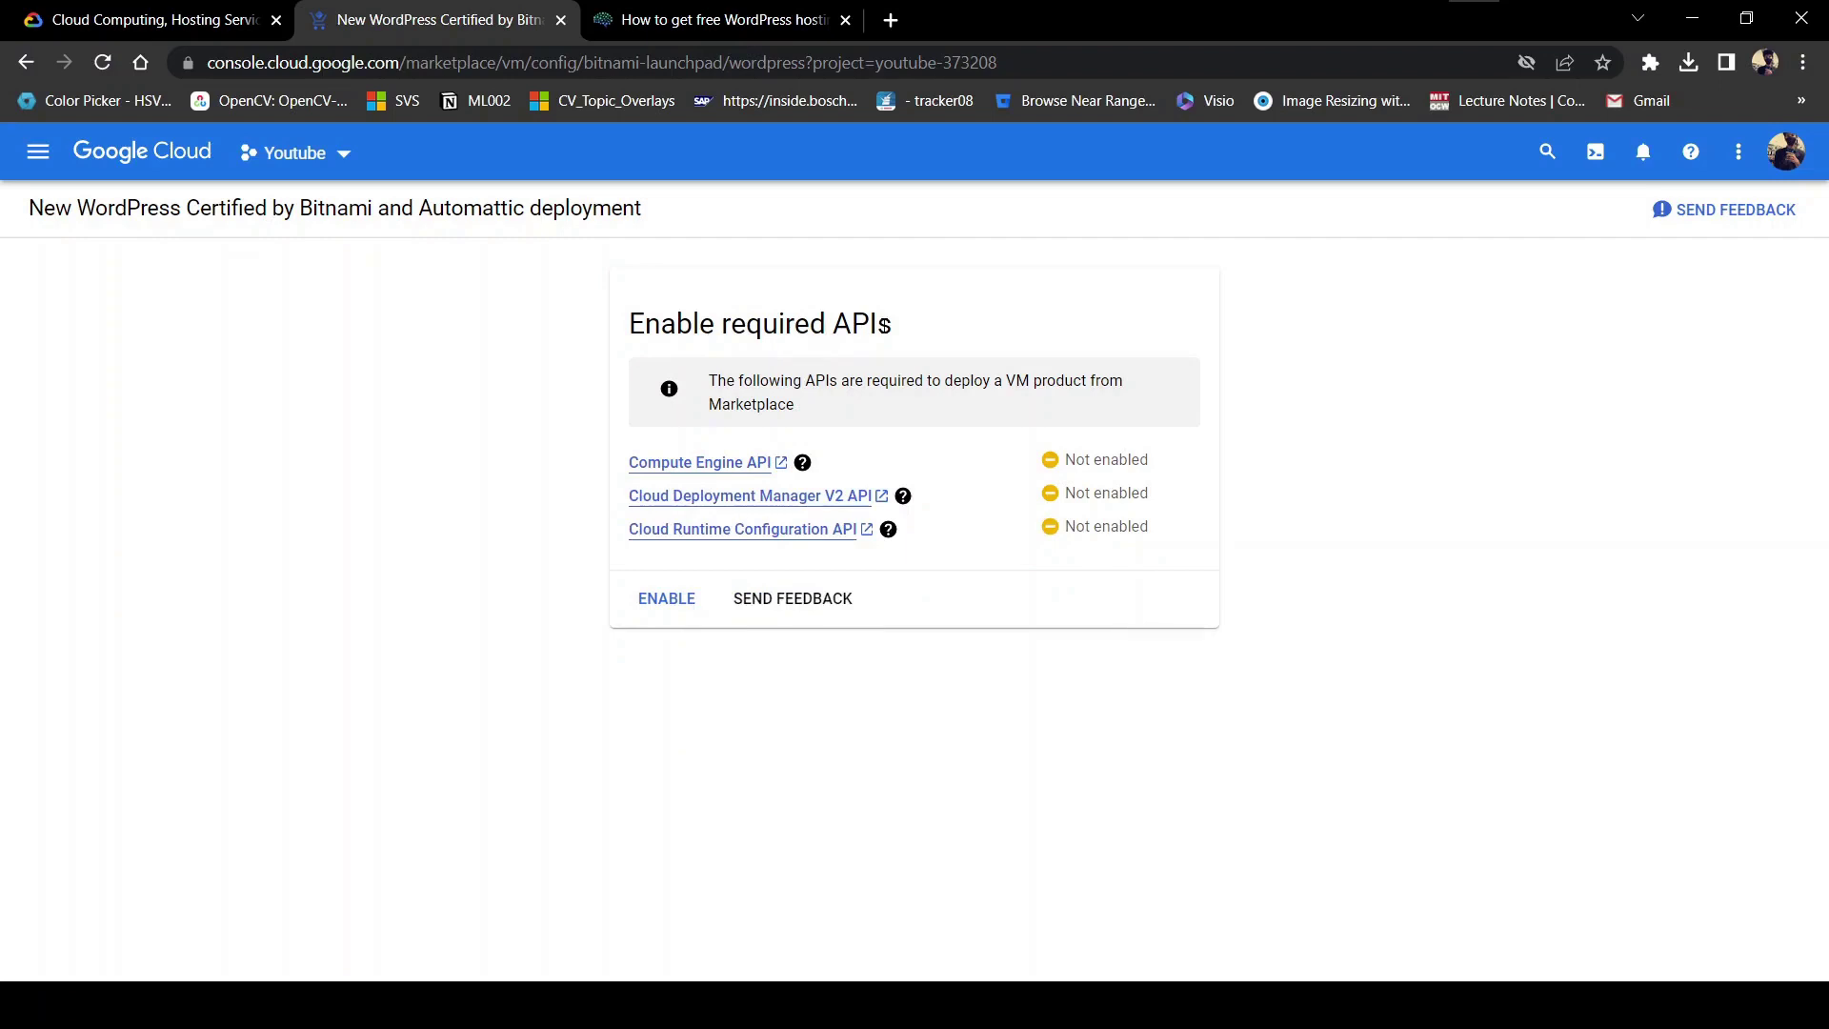
click(664, 611)
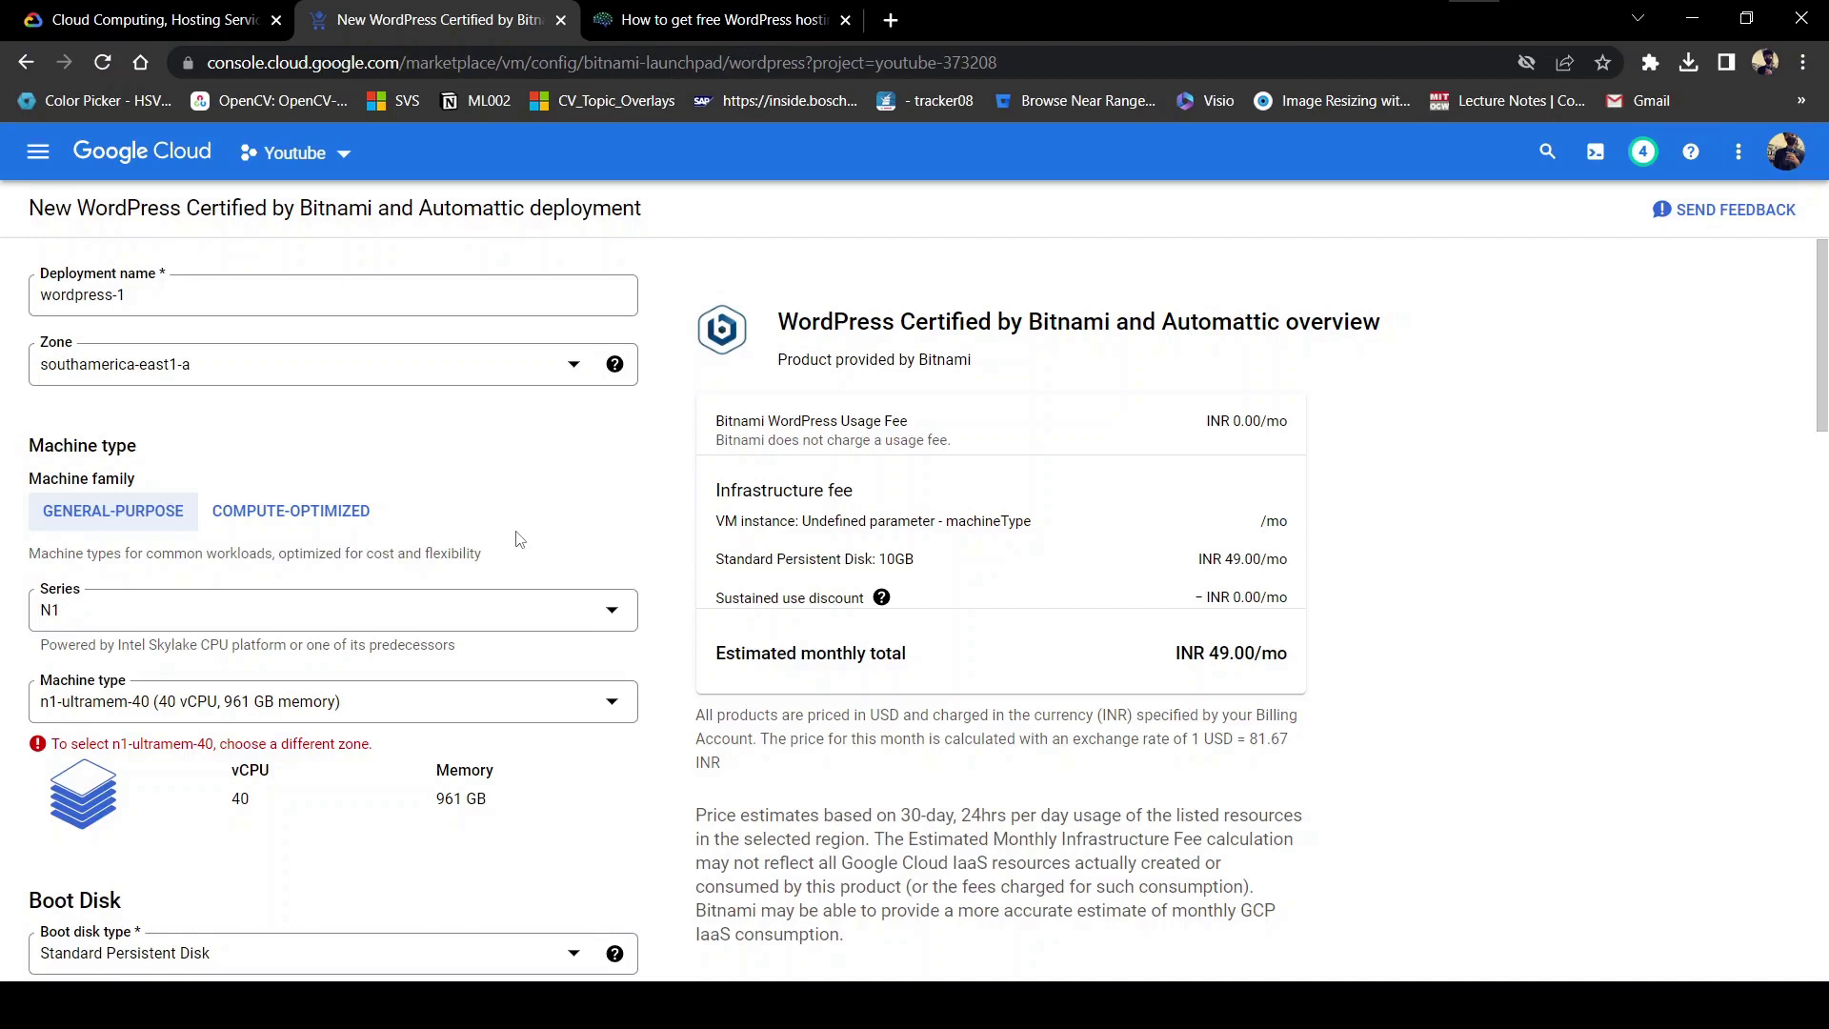
Name the deployment youtubewordpress and set its zone to us-east1-c.
click(343, 309)
key(ctrl+a)
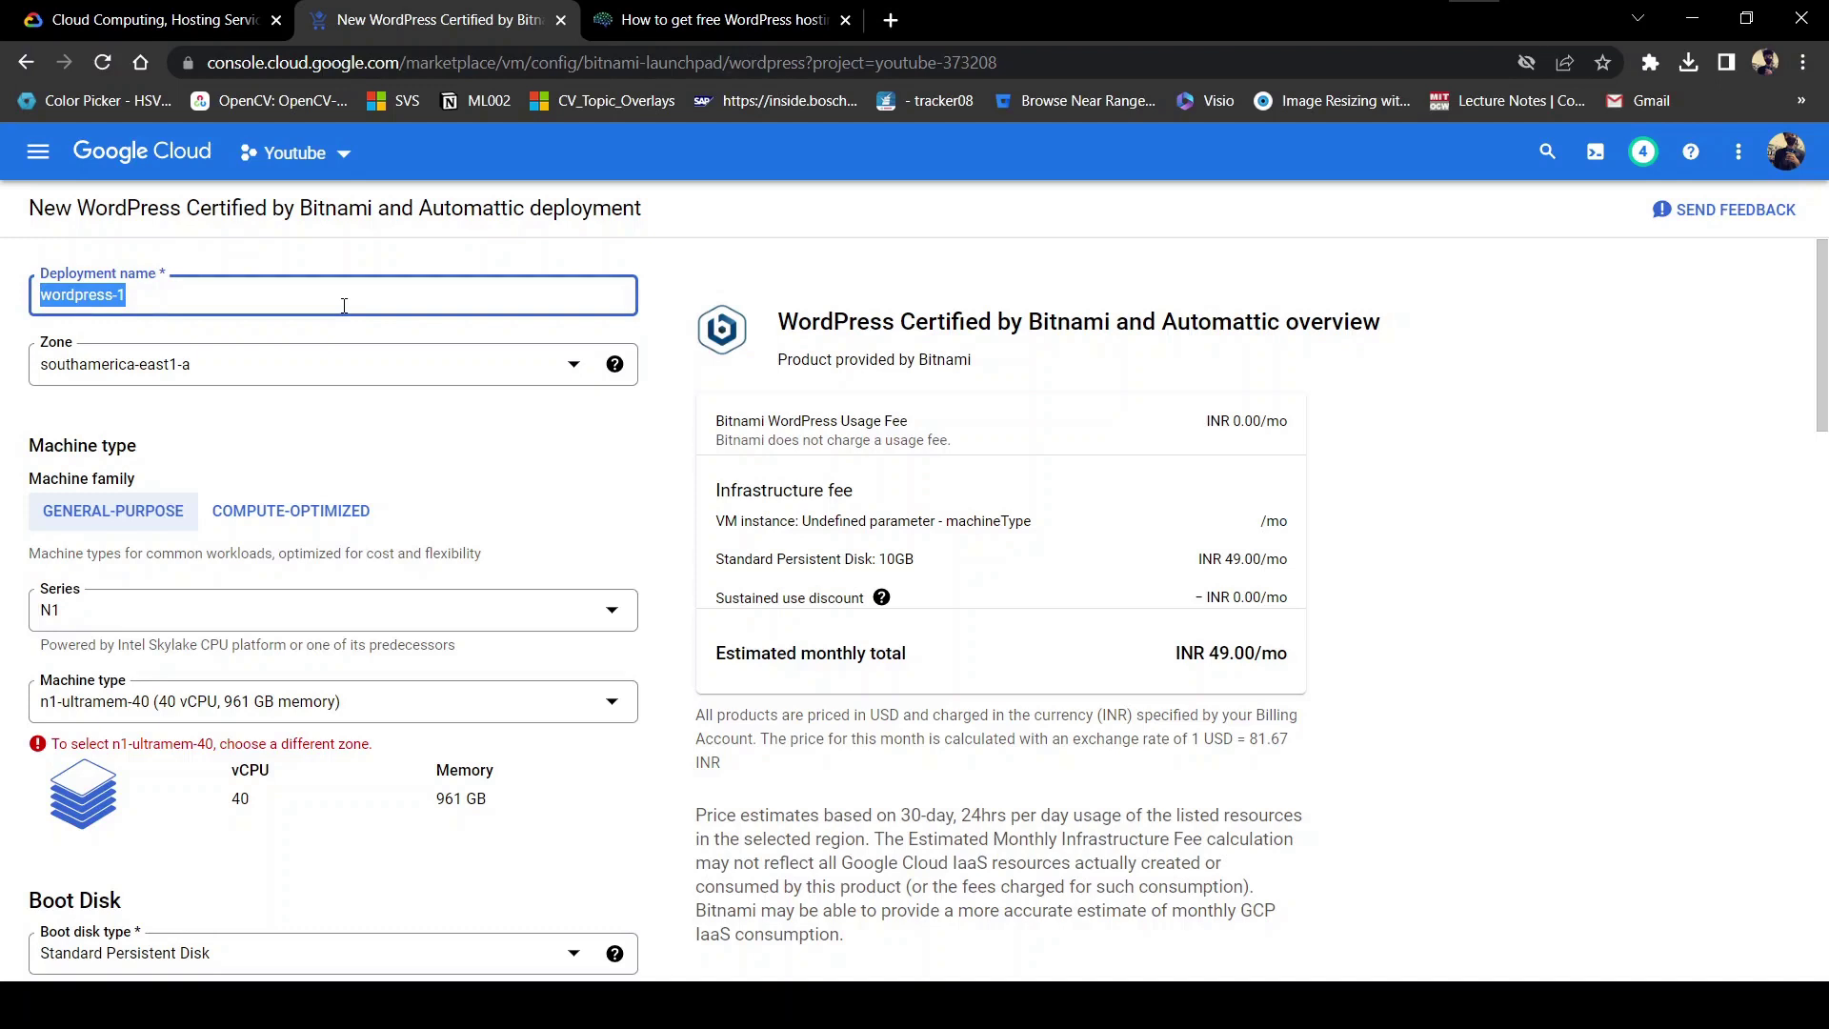
text(youtubewor)
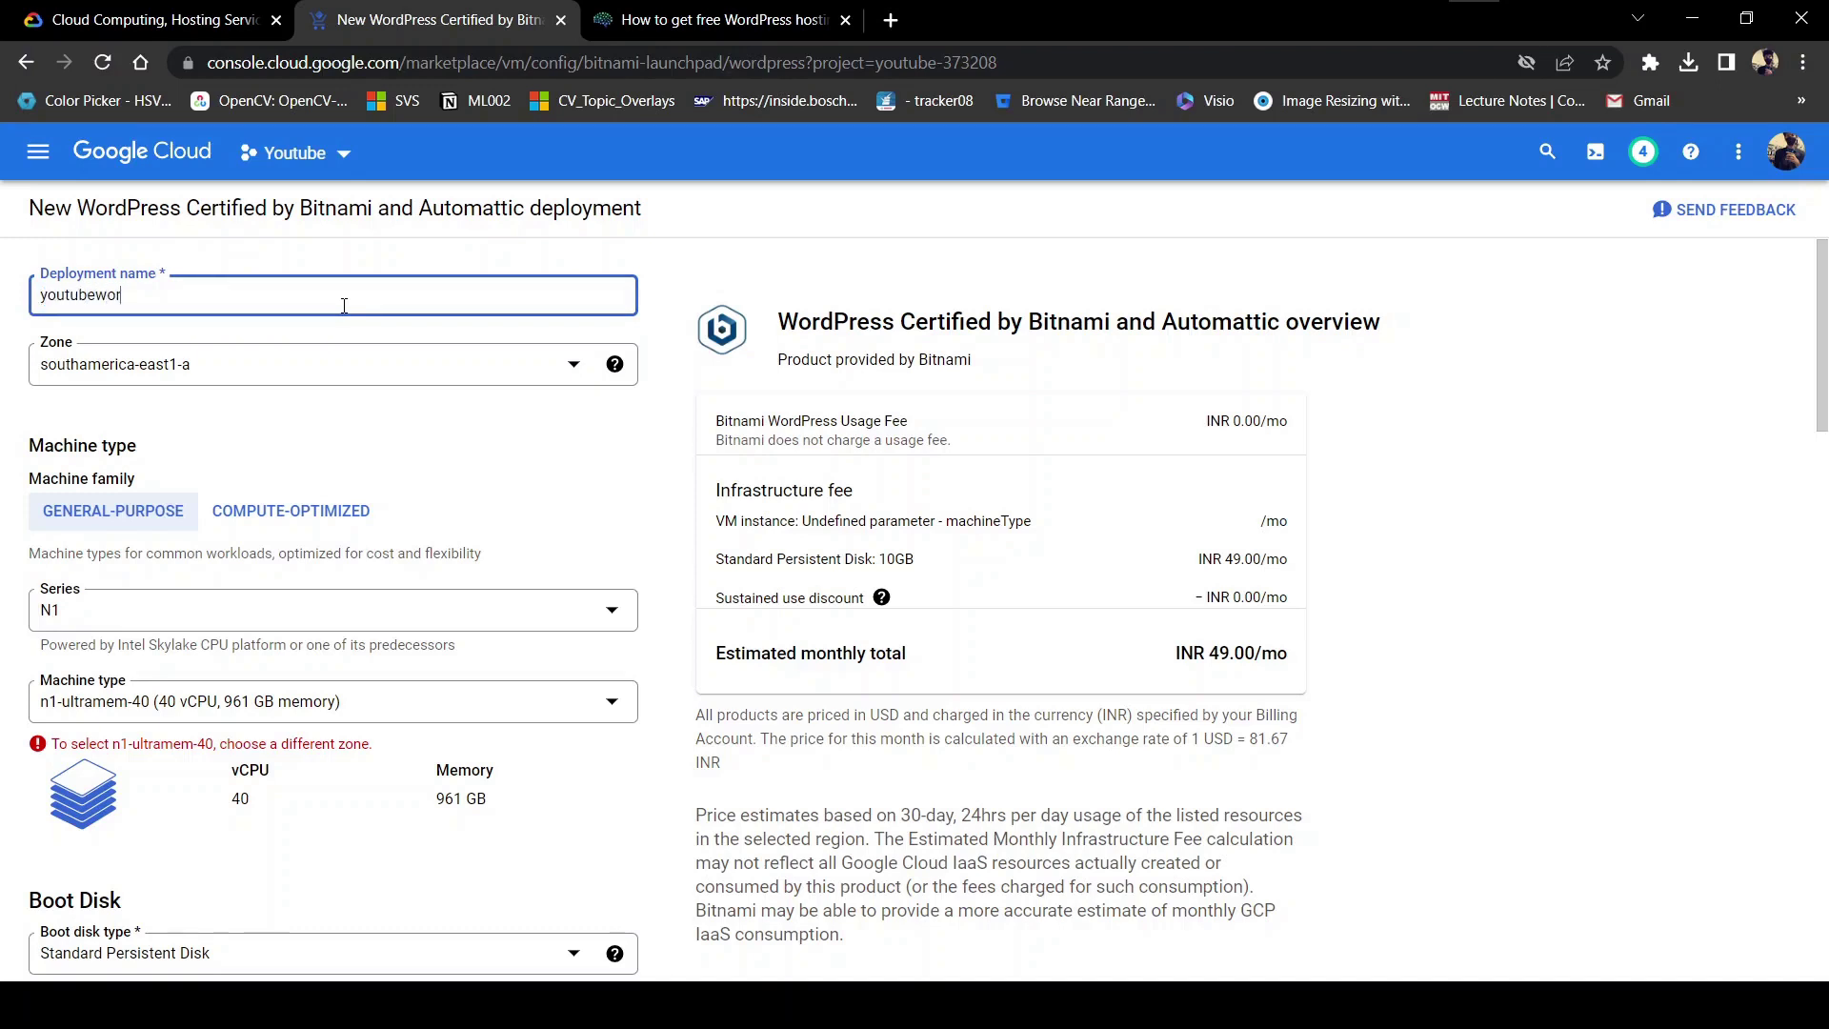
text(dpress)
click(138, 368)
scroll(192, 494, down, 6)
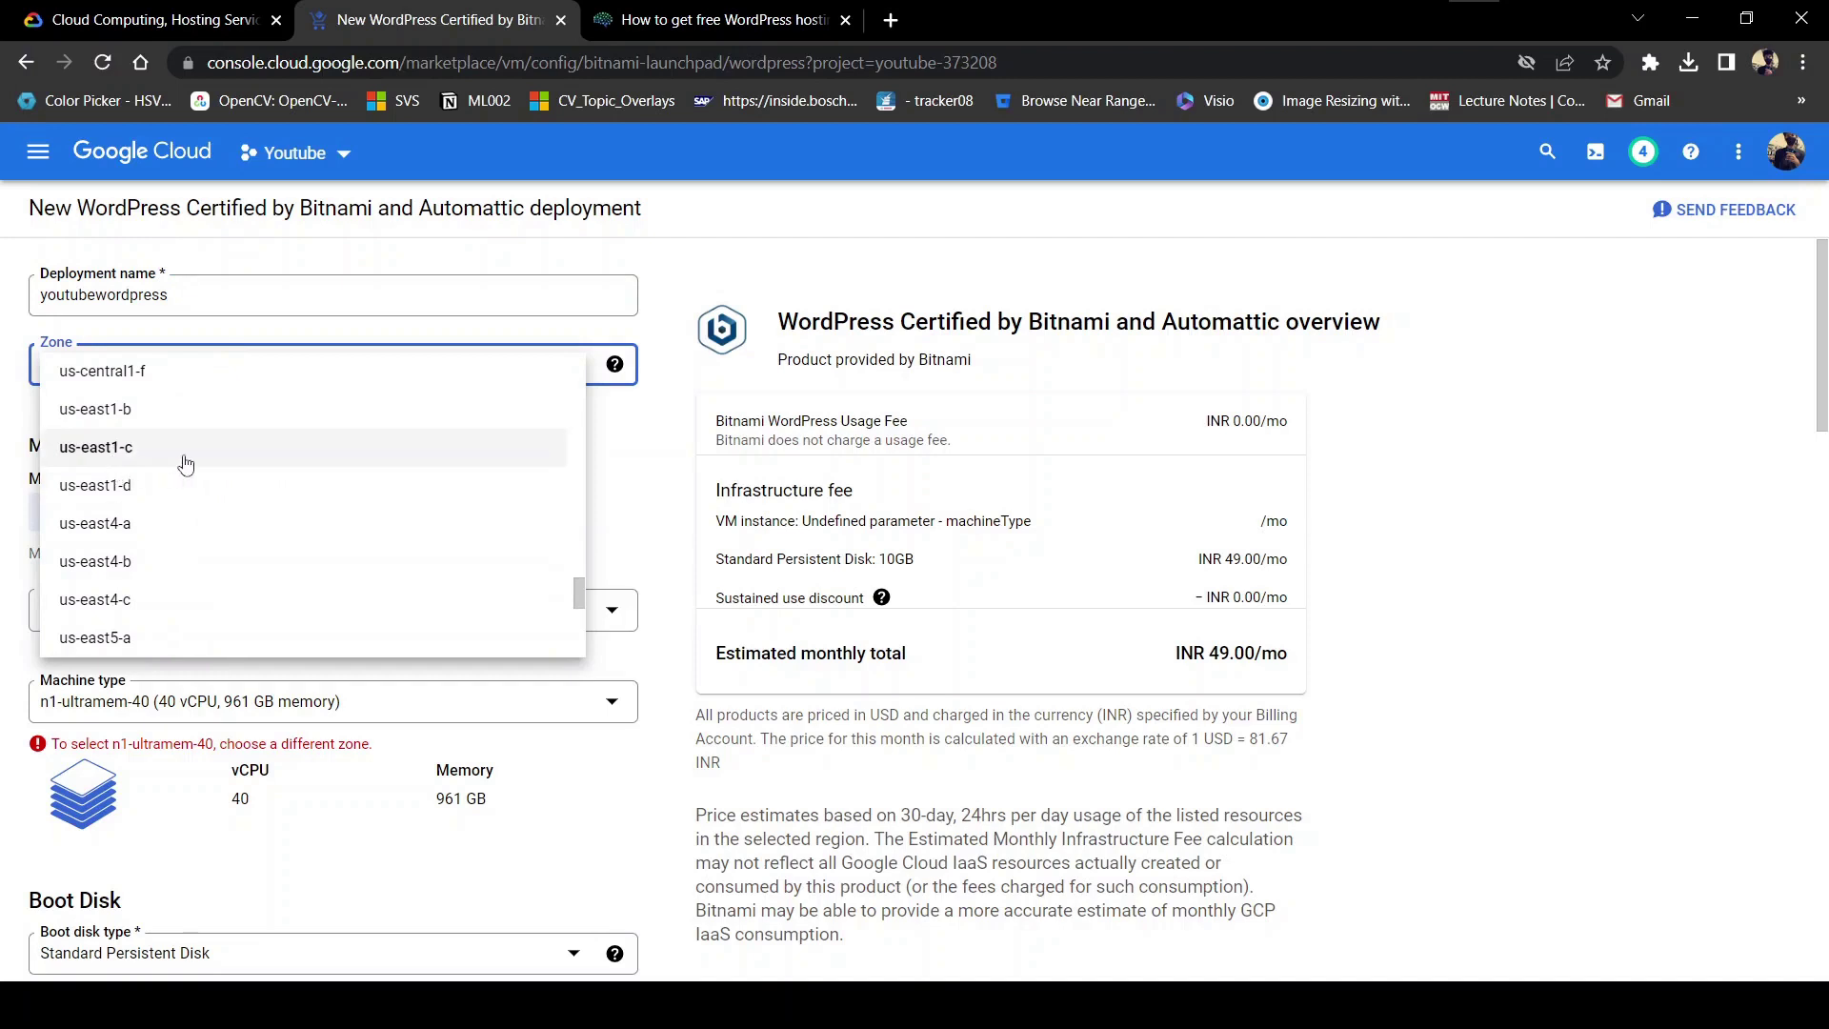
click(176, 465)
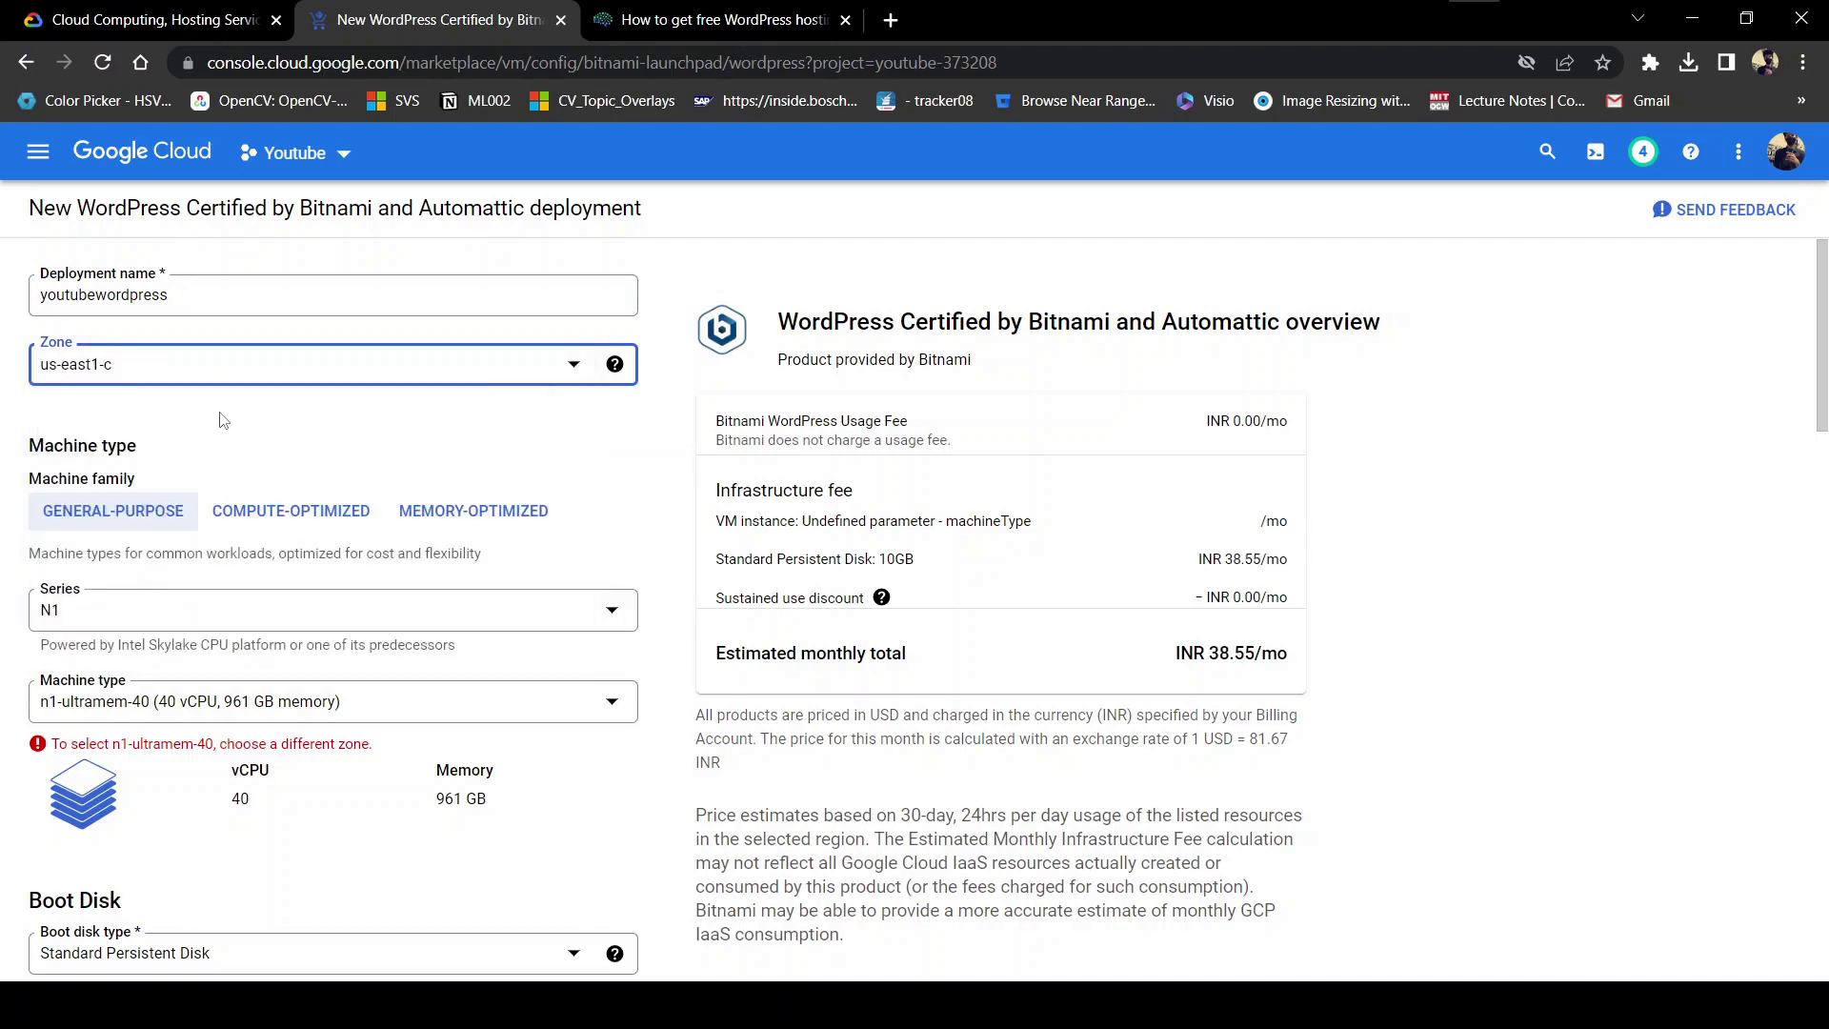
Set the N1 machine type to the shared-core f1-micro.
scroll(221, 422, down, 3)
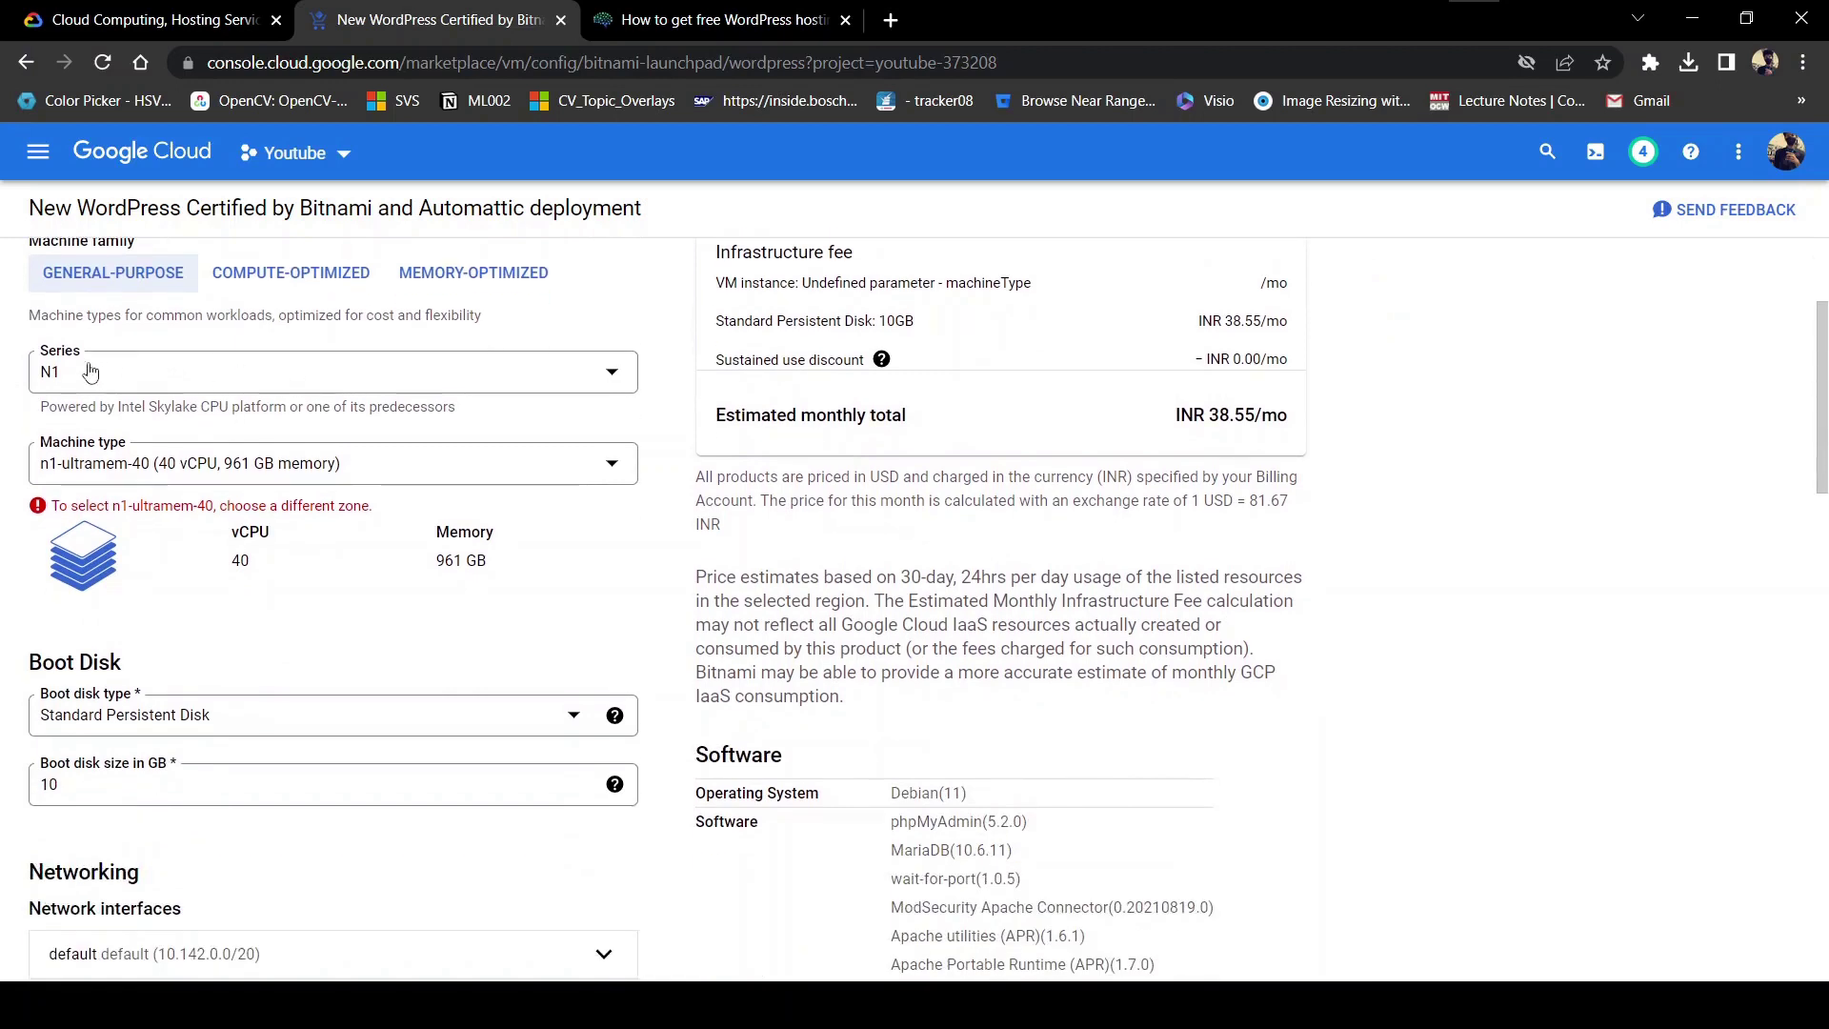
click(295, 476)
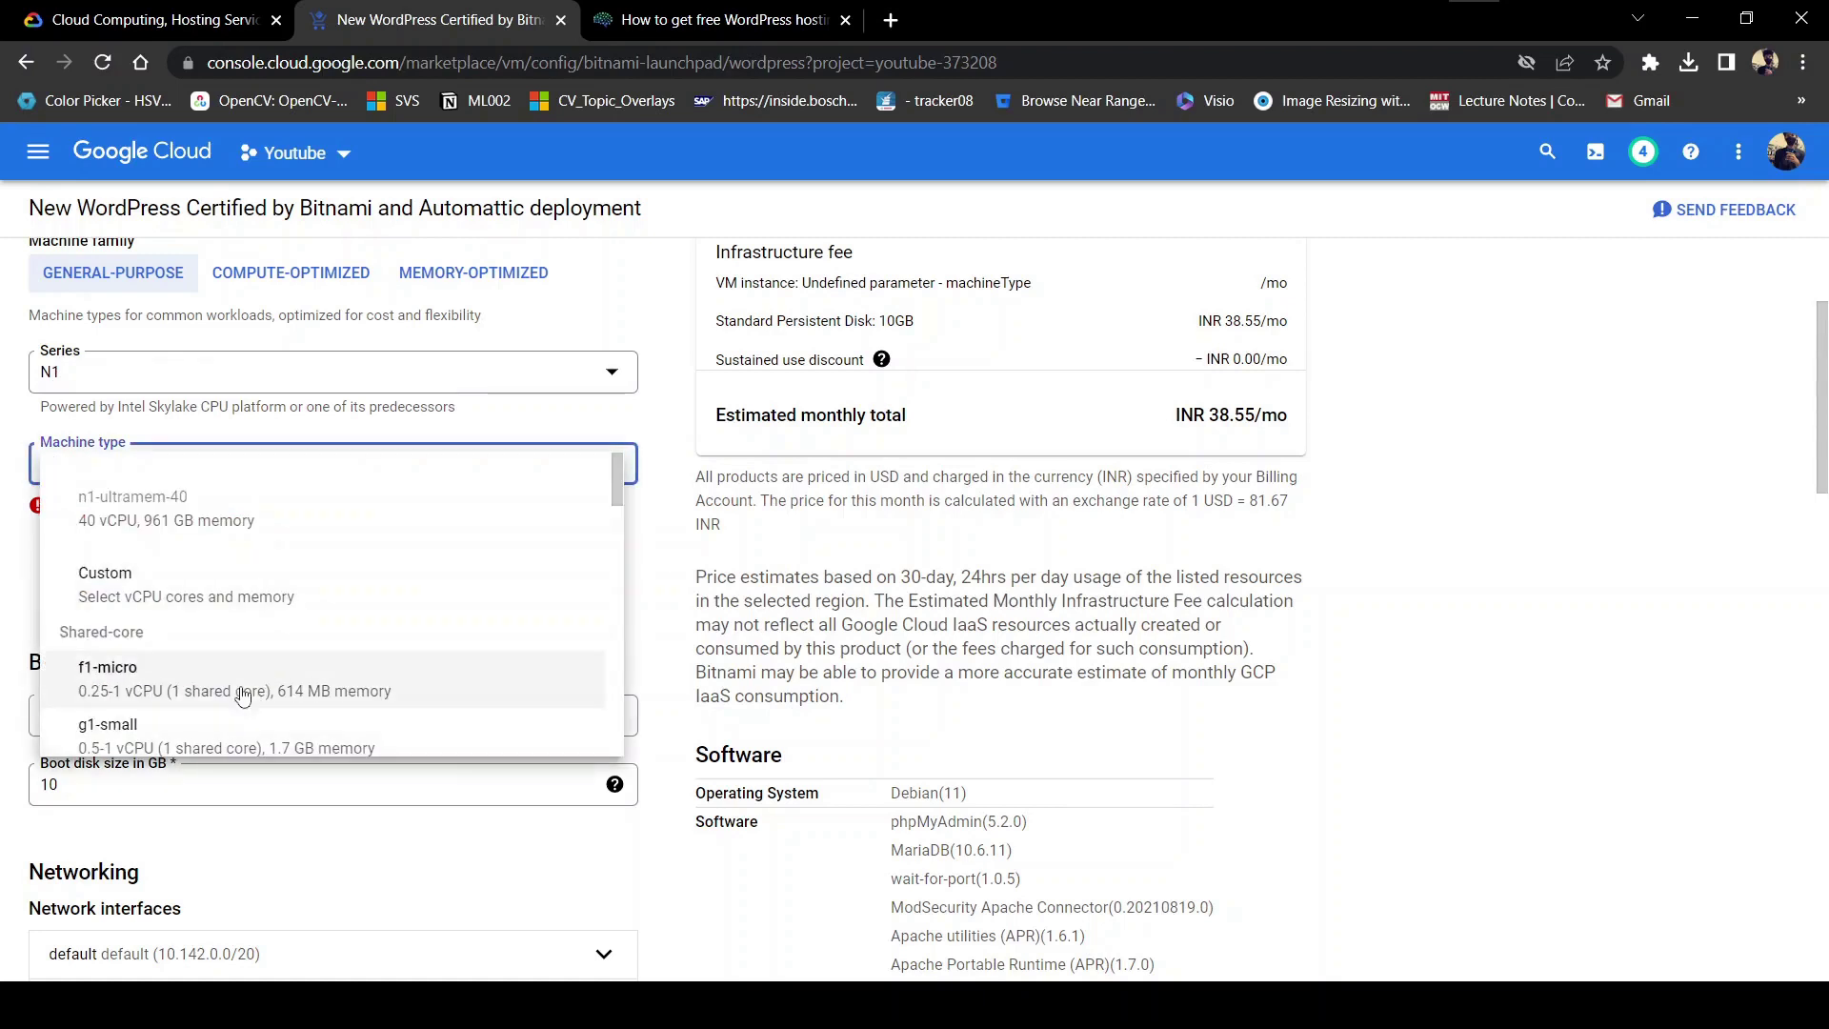
scroll(243, 695, down, 1)
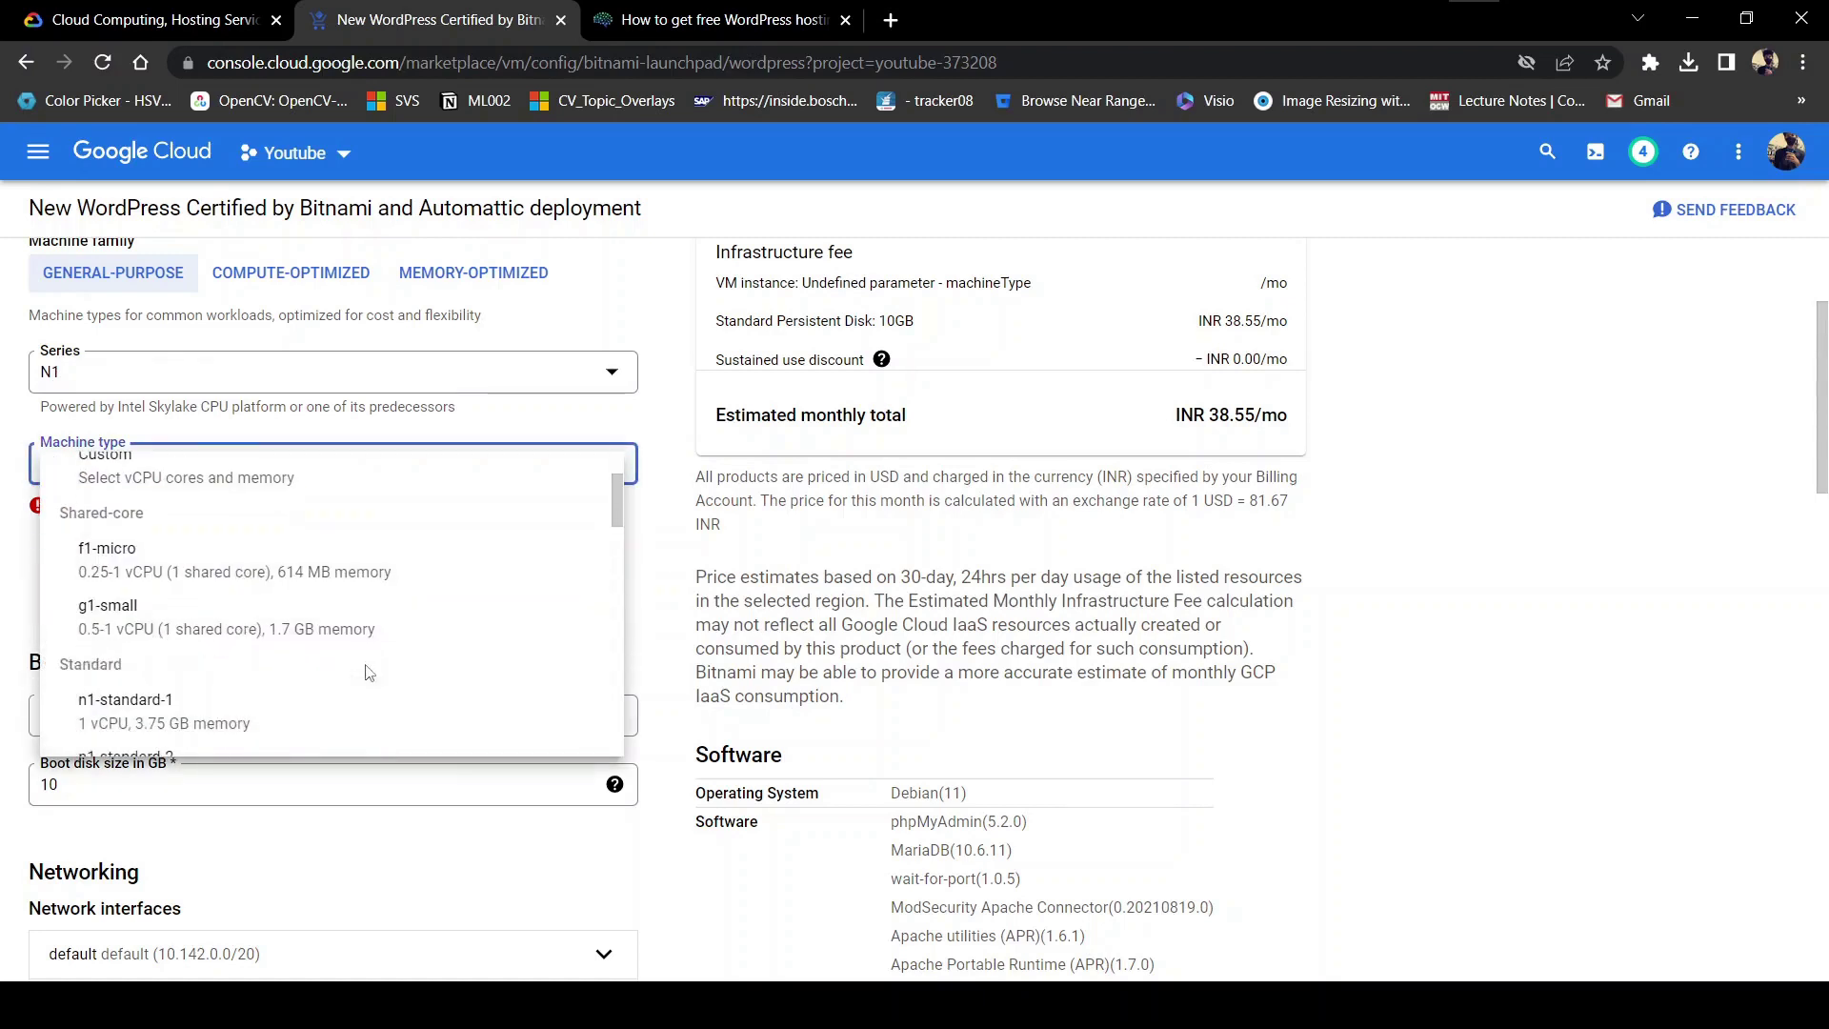
click(184, 574)
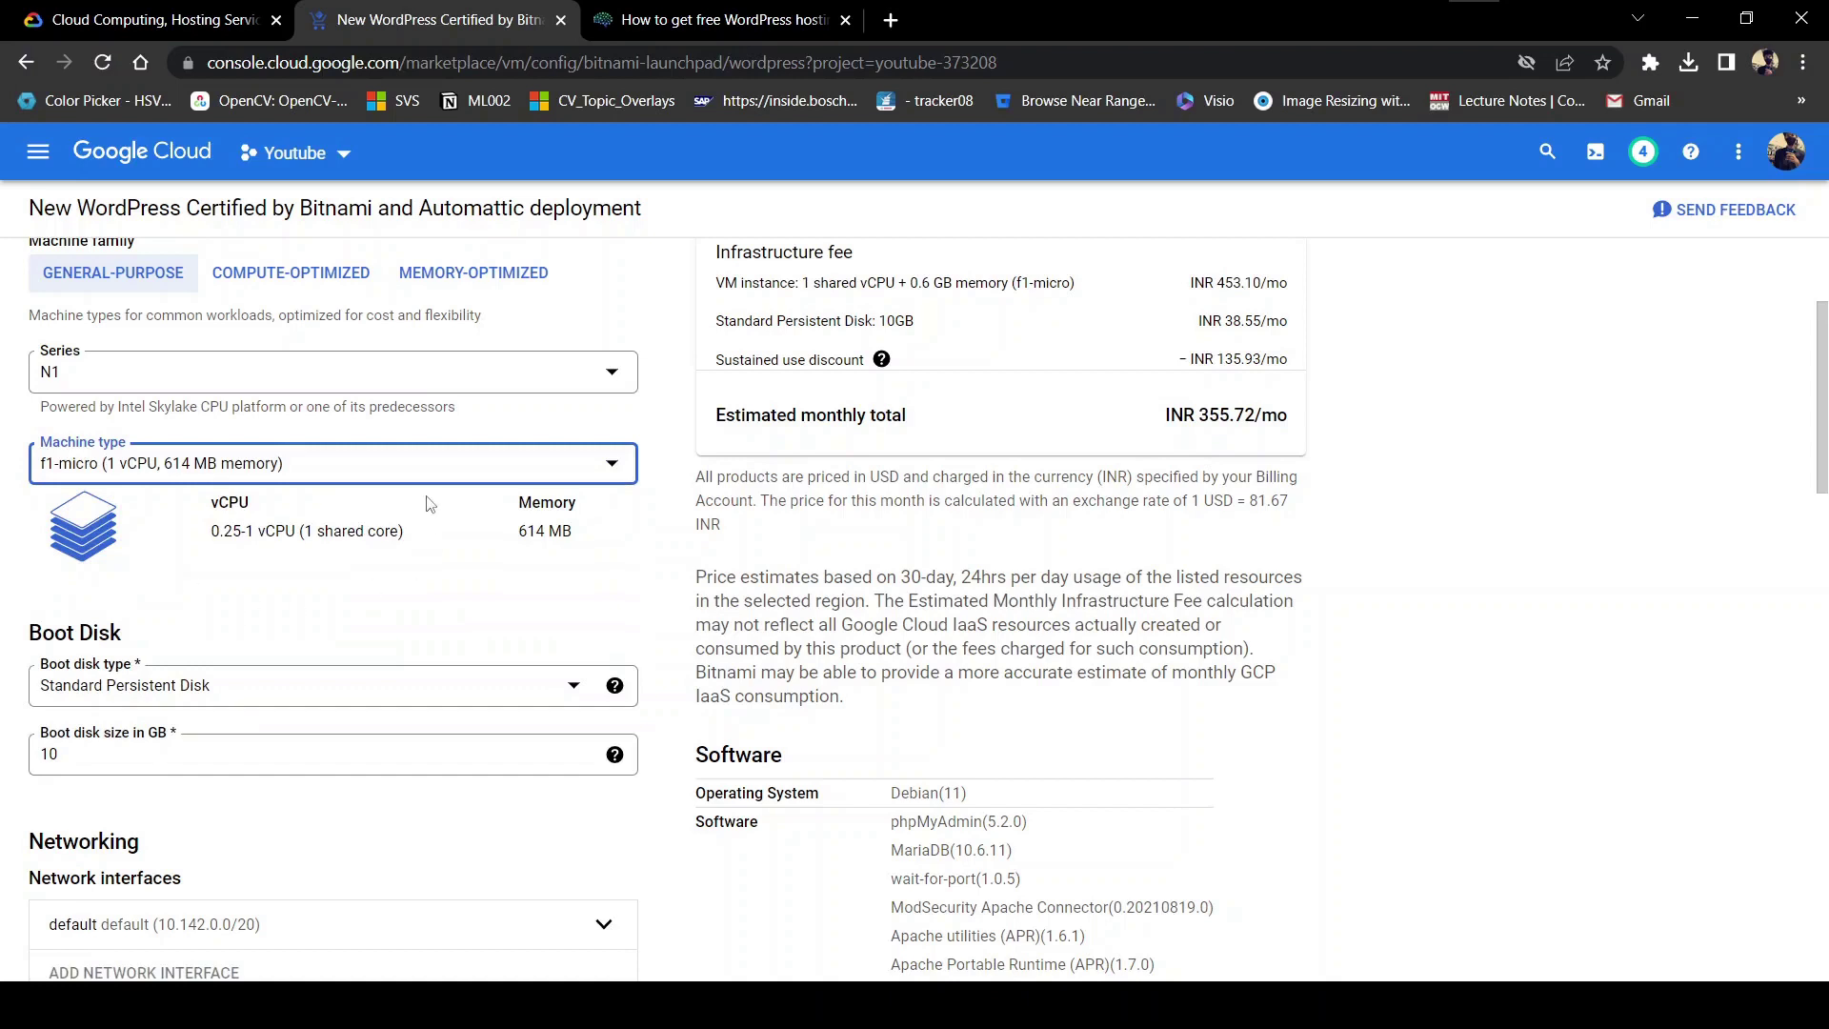
Change the boot disk type to SSD Persistent Disk and set its size to 20 GB.
scroll(267, 458, down, 2)
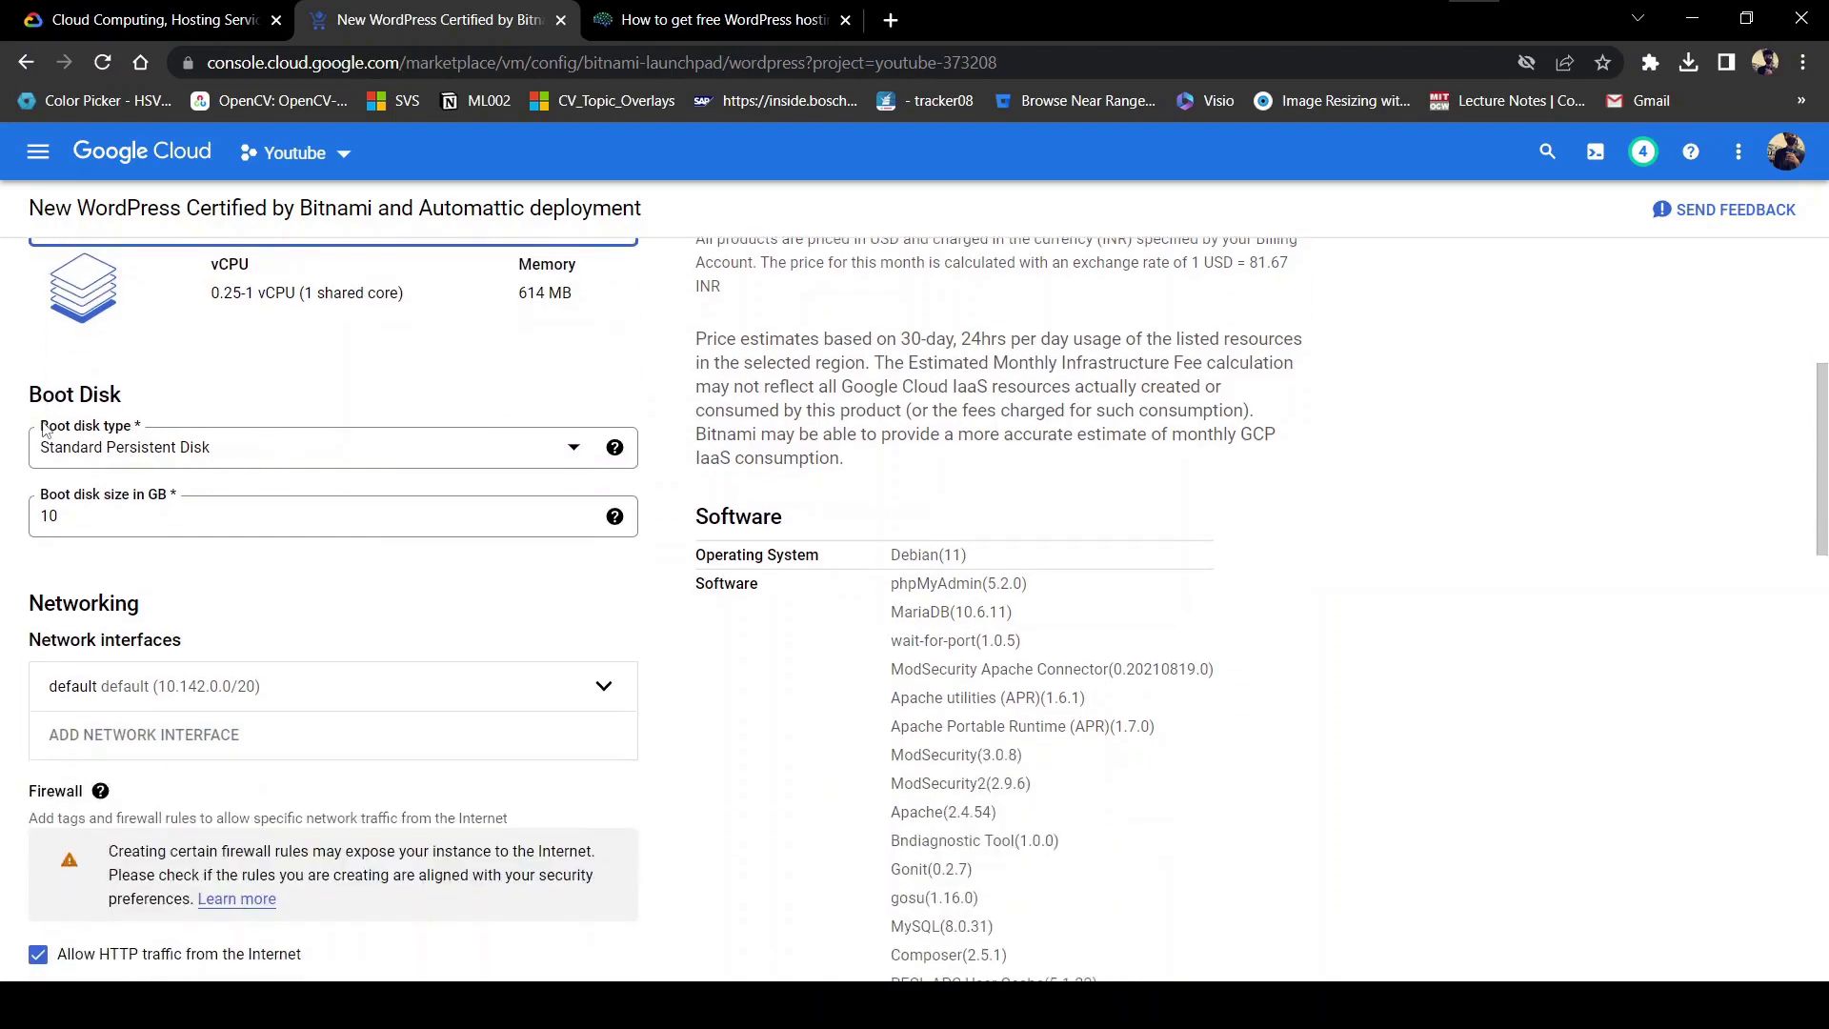
click(157, 455)
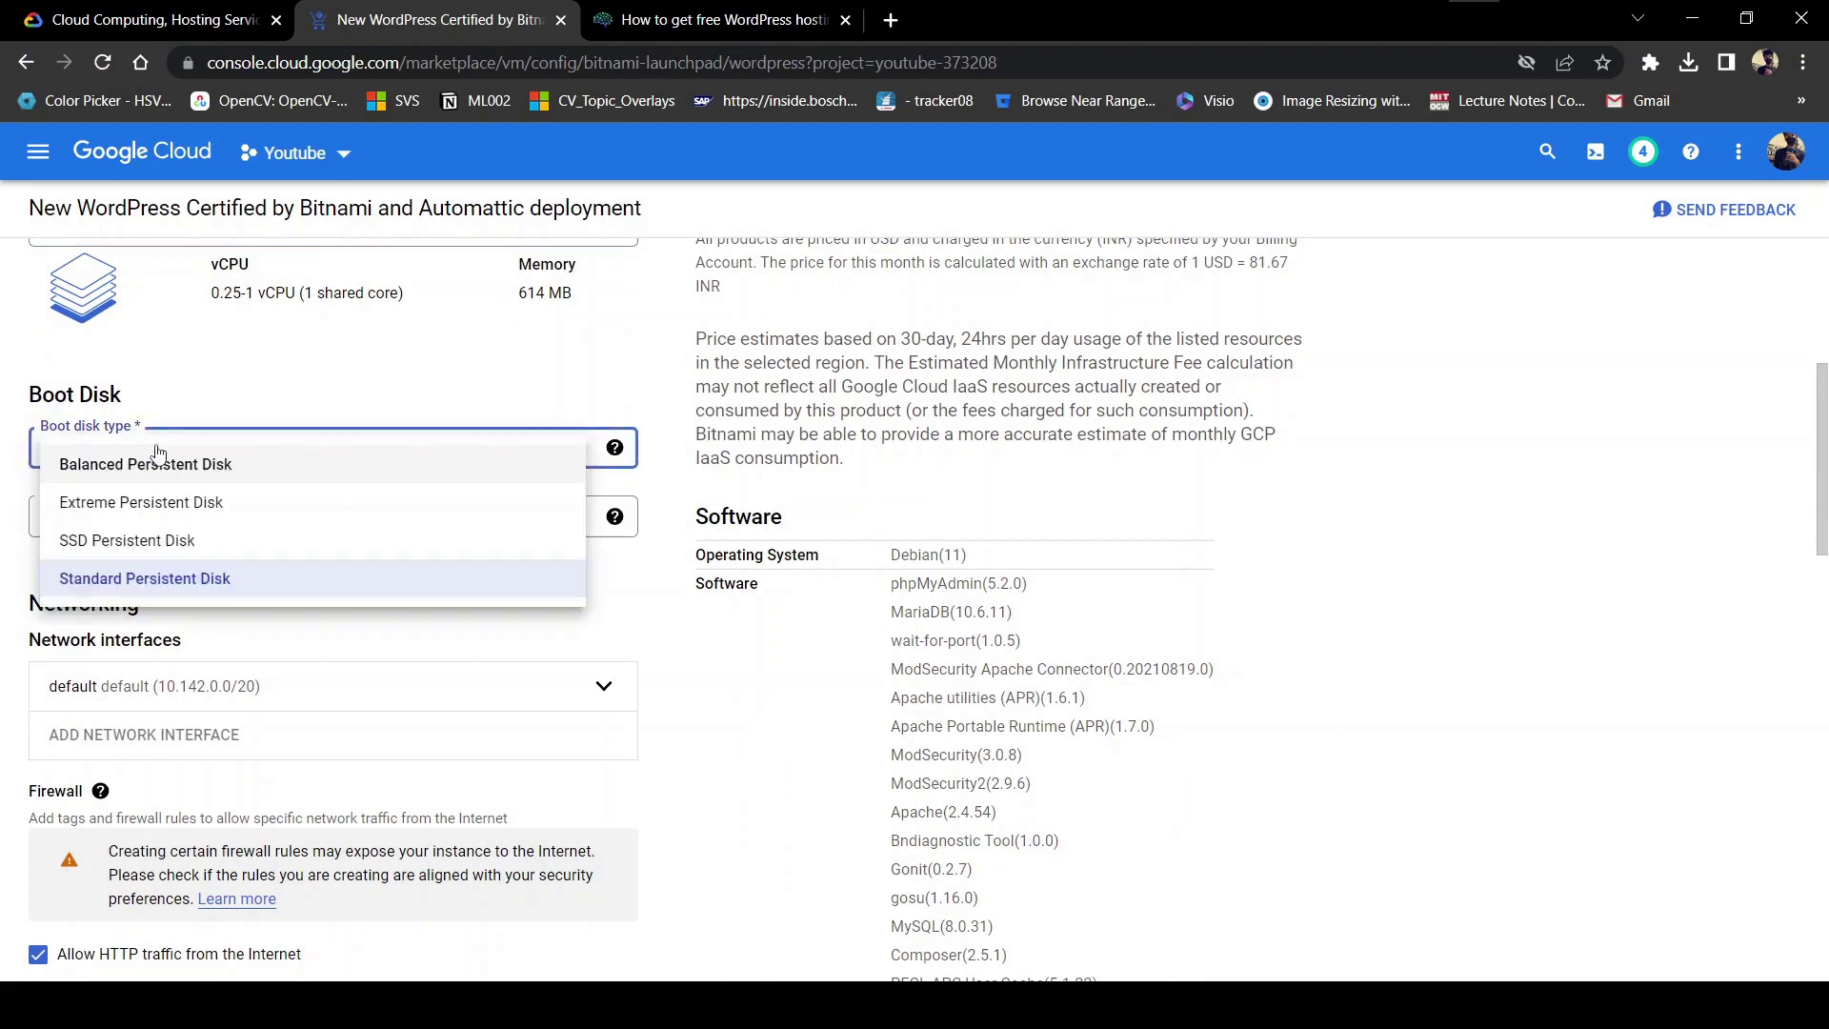
click(173, 540)
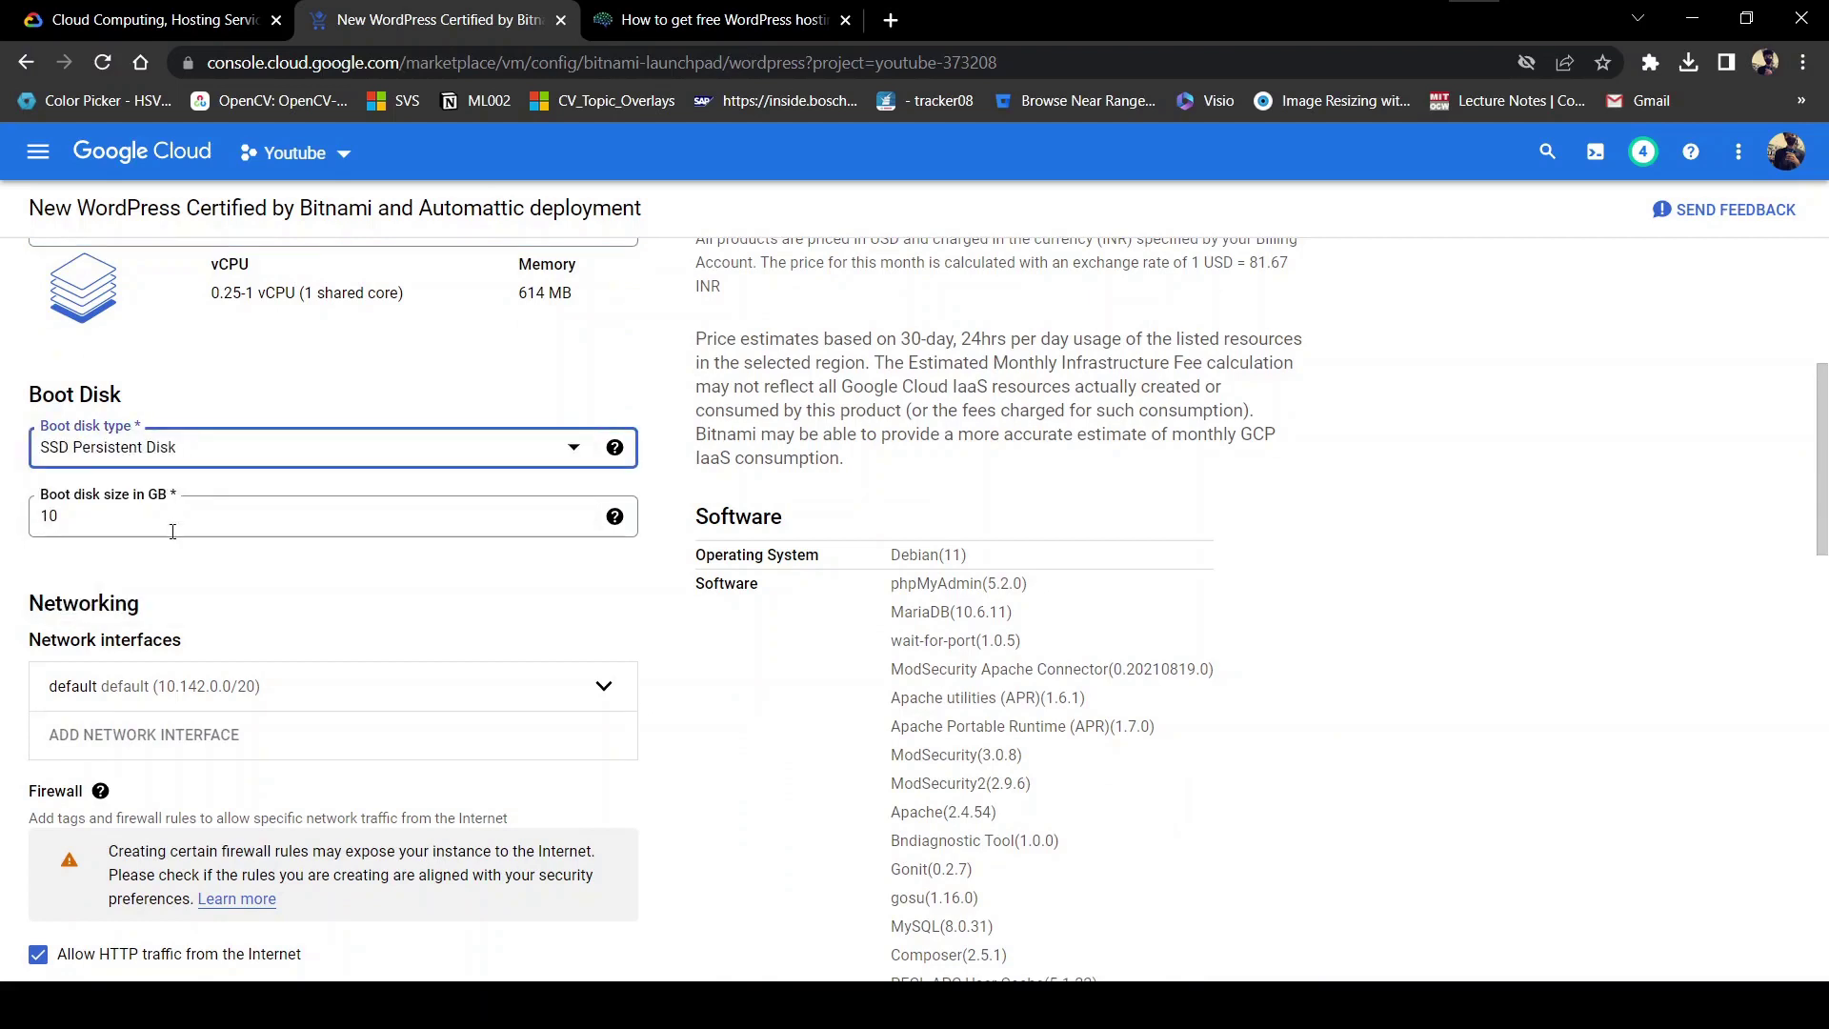
click(153, 528)
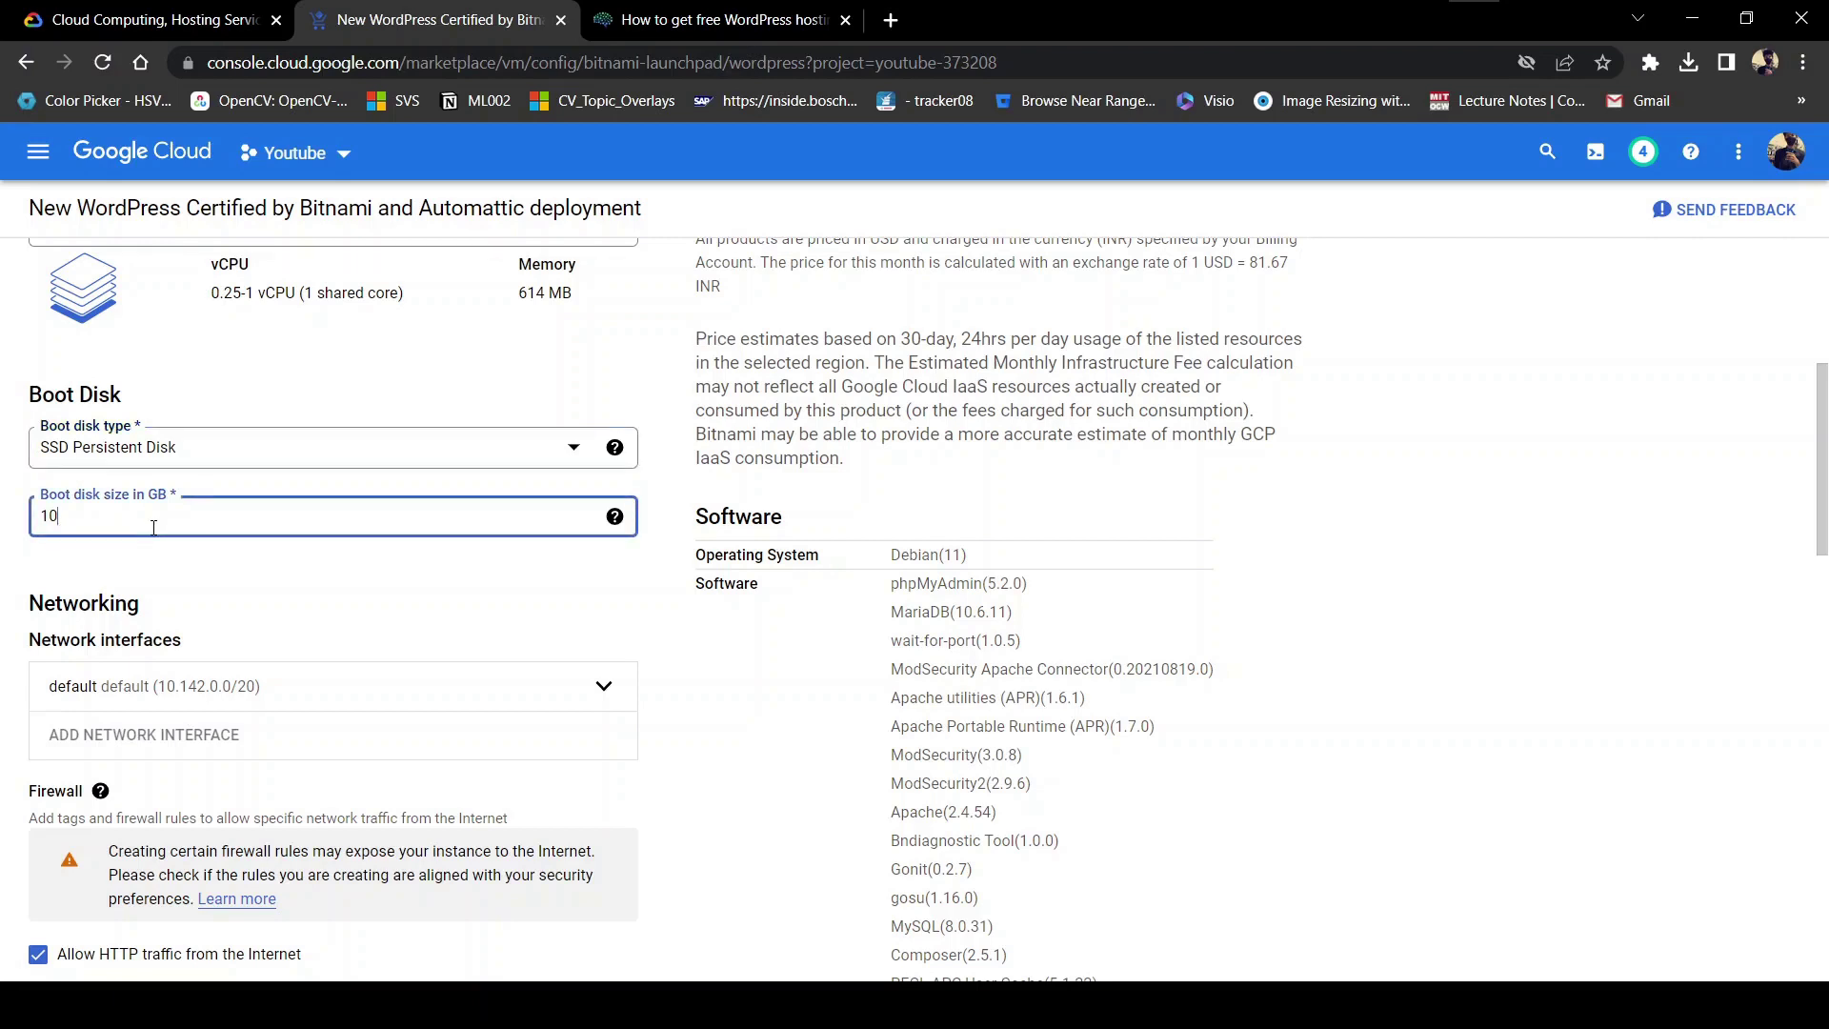
text(20)
Check the estimated monthly total for the current machine and disk configuration.
scroll(653, 690, up, 4)
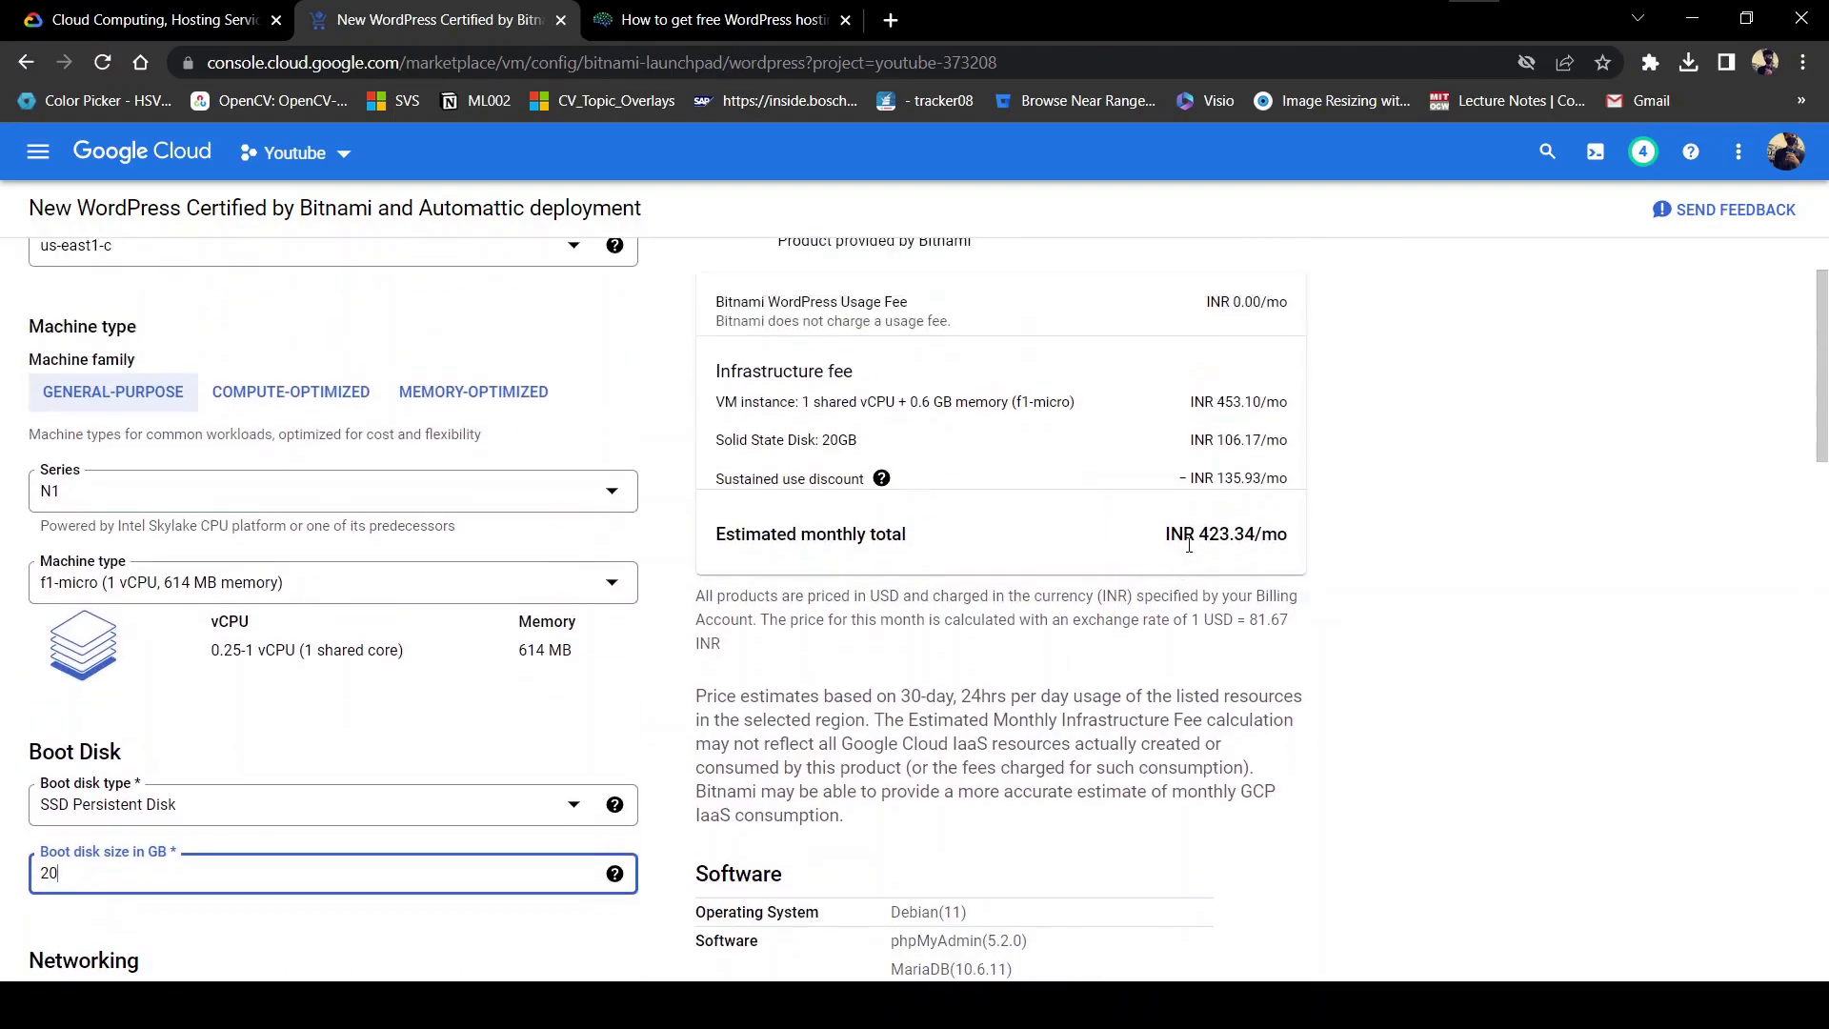
drag(1199, 534, 1230, 533)
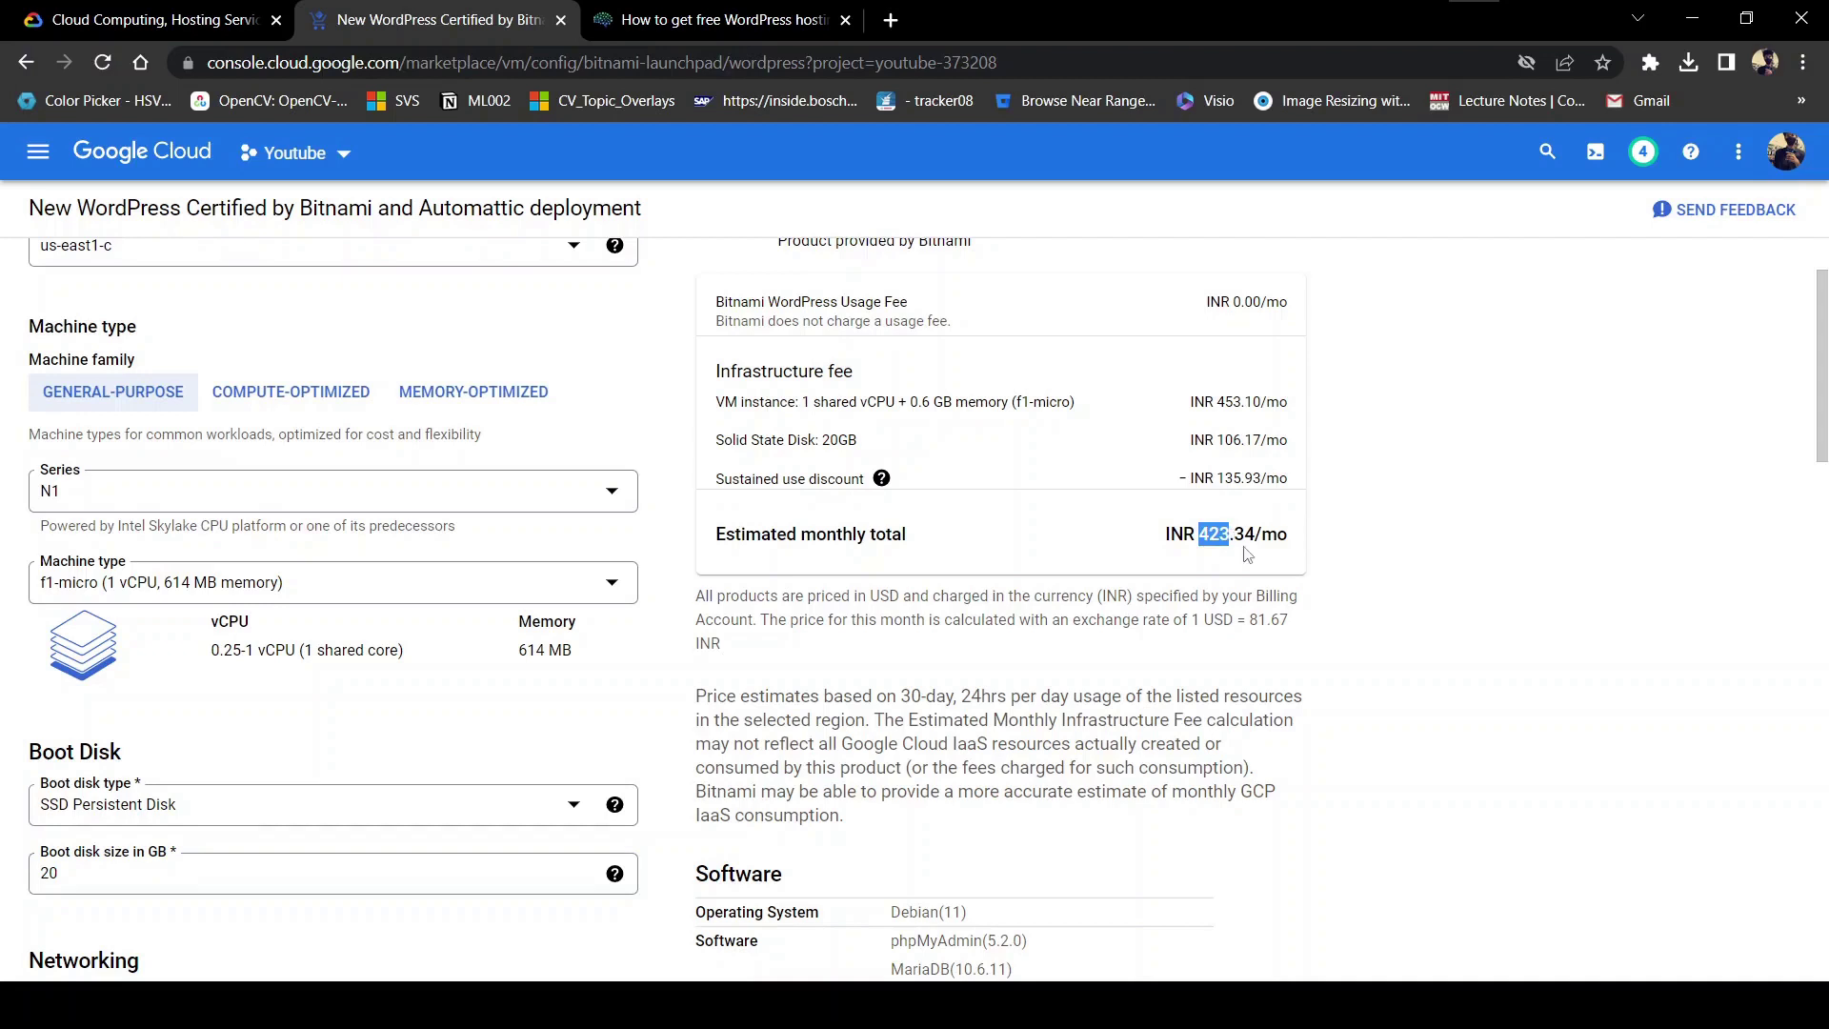
click(1206, 534)
drag(1203, 533, 1256, 536)
click(1054, 560)
Set the boot disk size to 30 GB and check the updated estimated monthly total.
scroll(322, 729, down, 1)
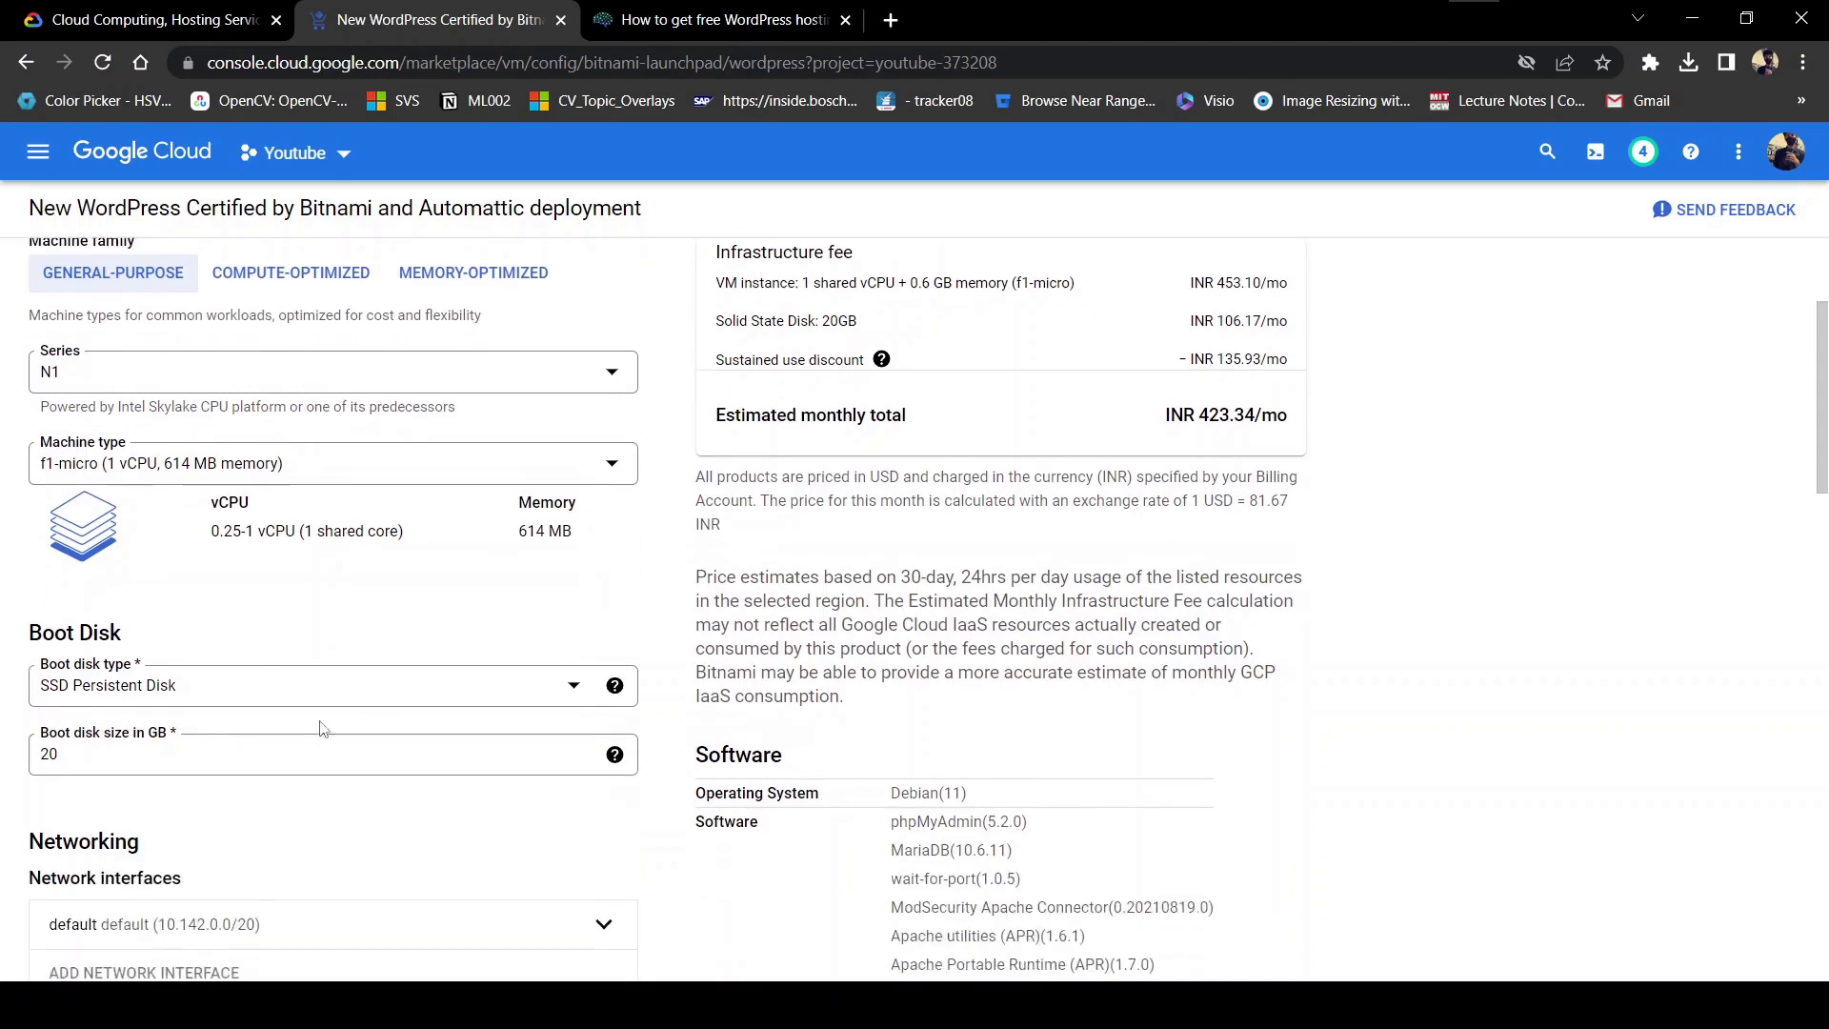
click(46, 752)
key(BackSpace)
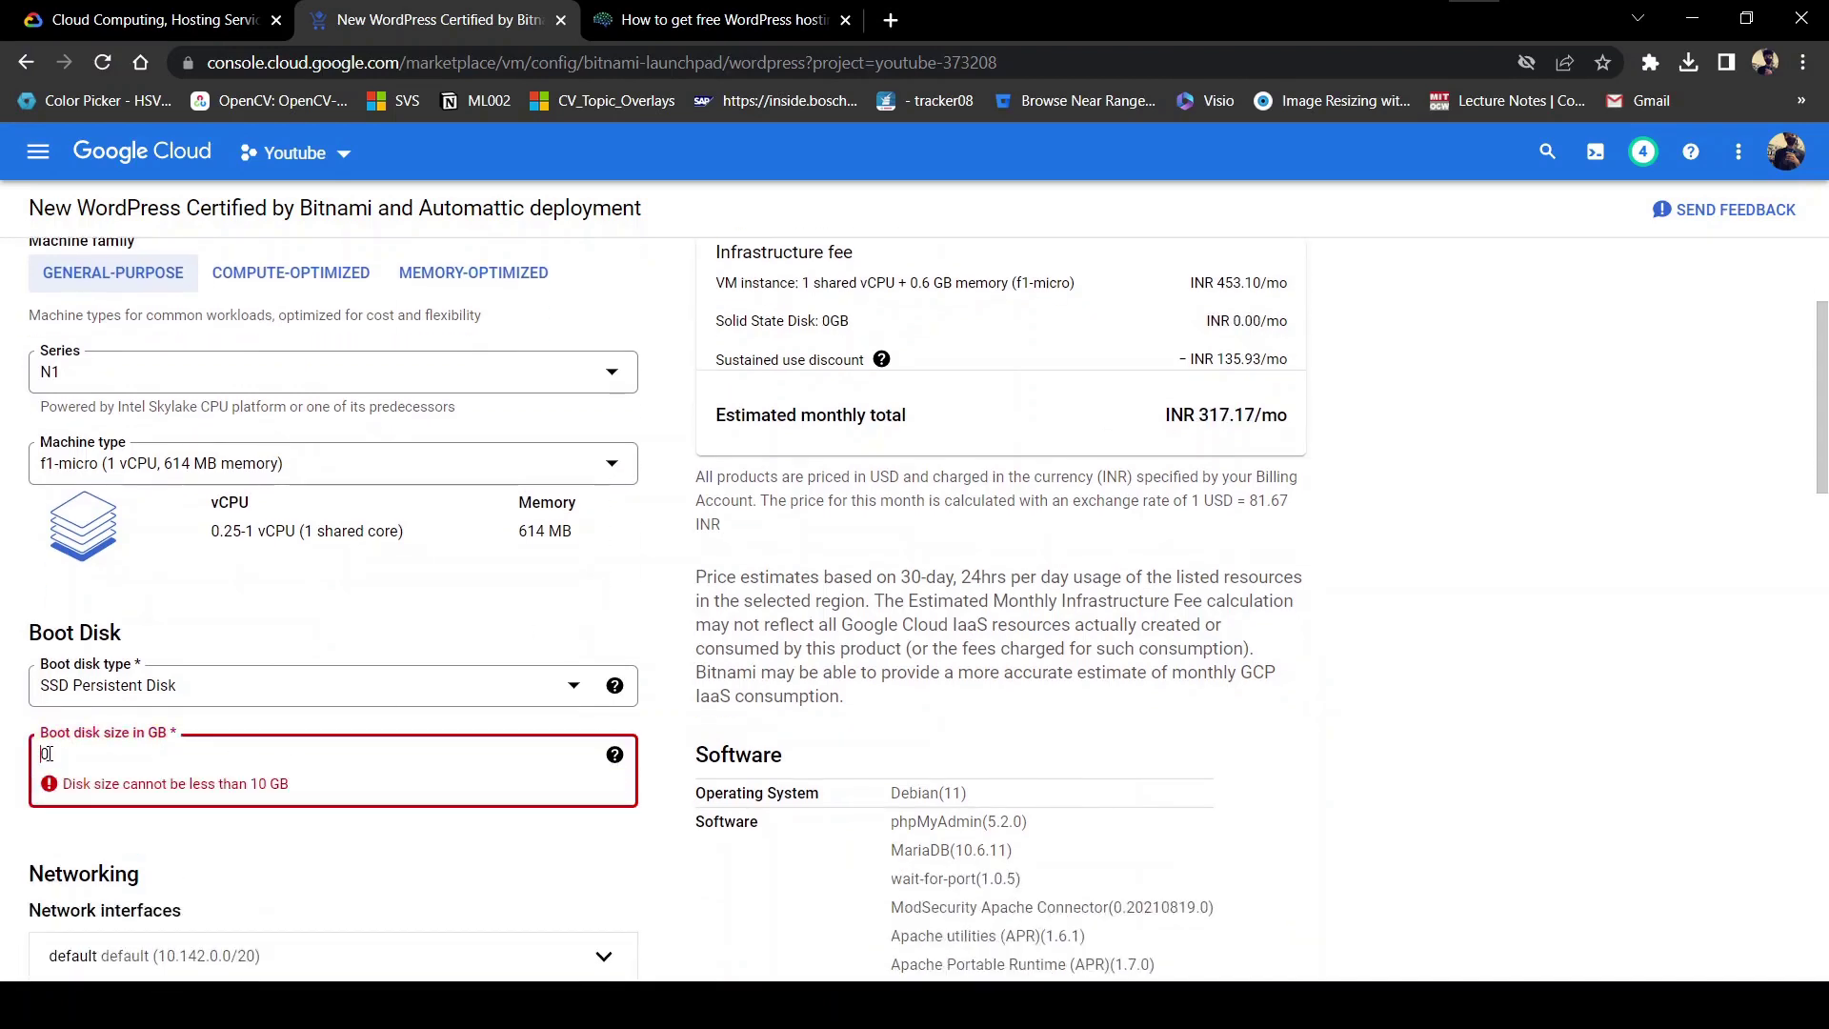
text(3)
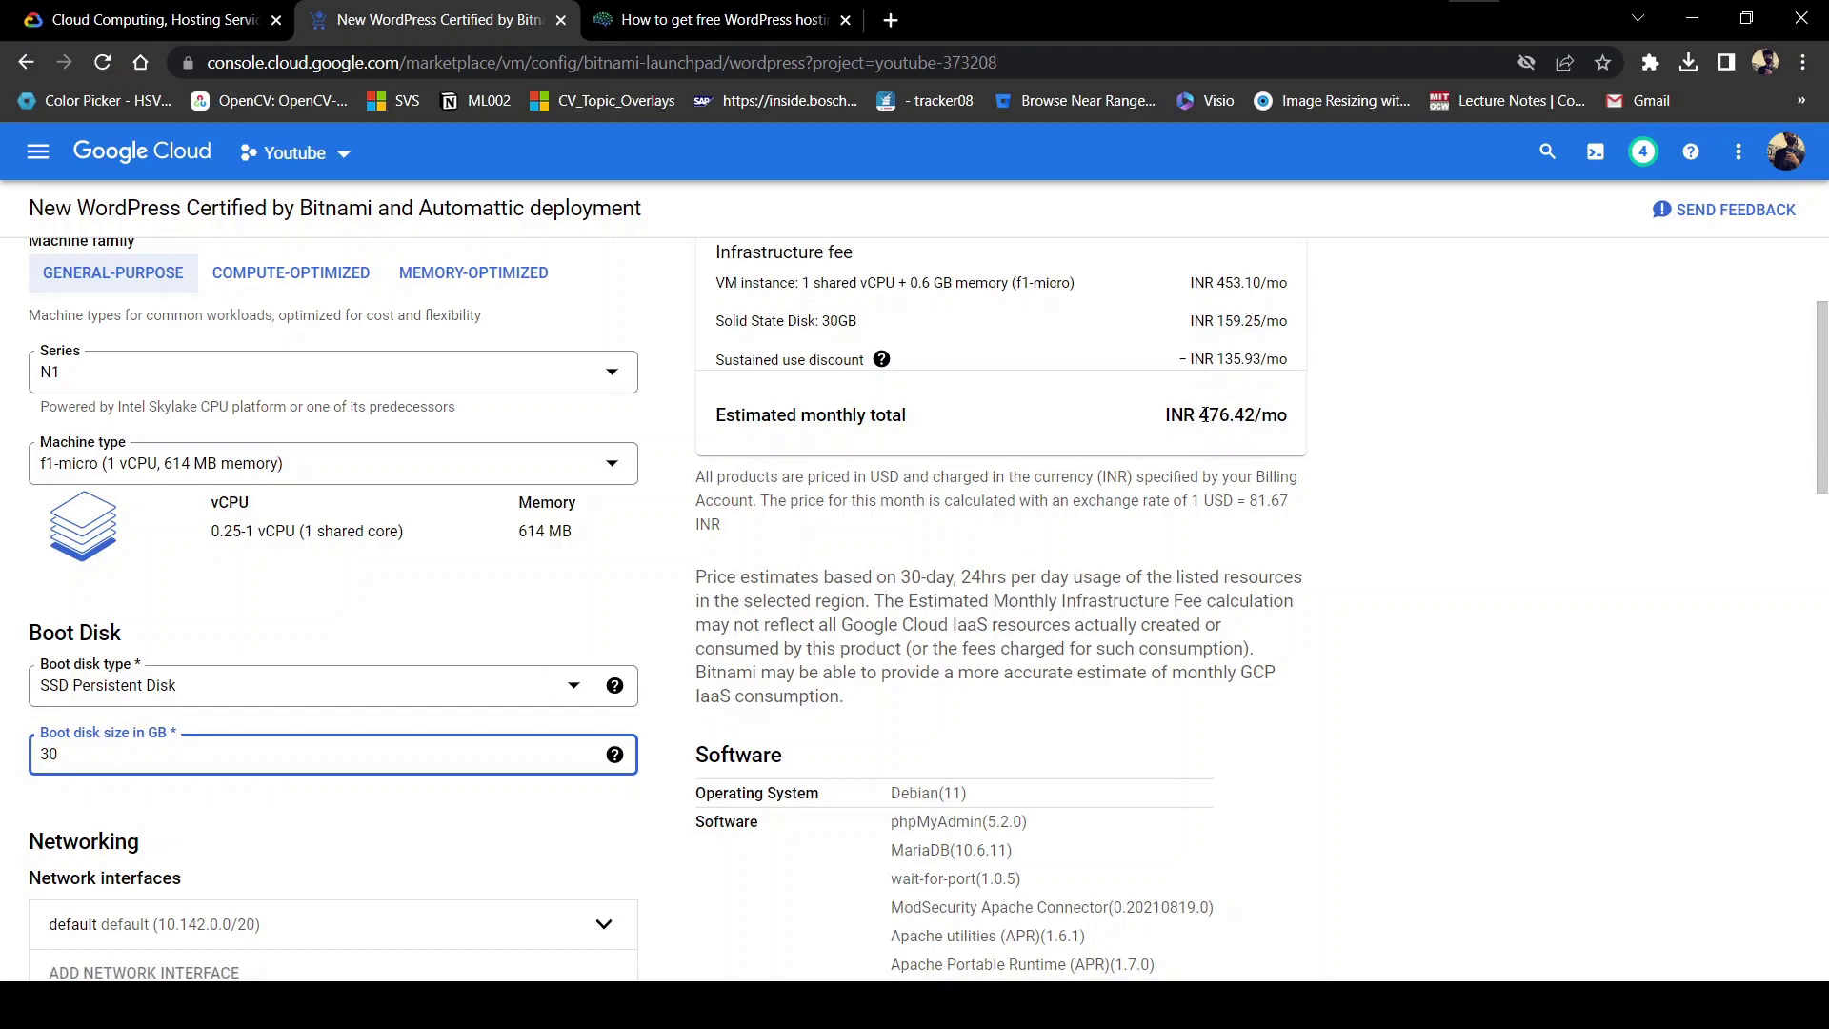
drag(1203, 412, 1256, 414)
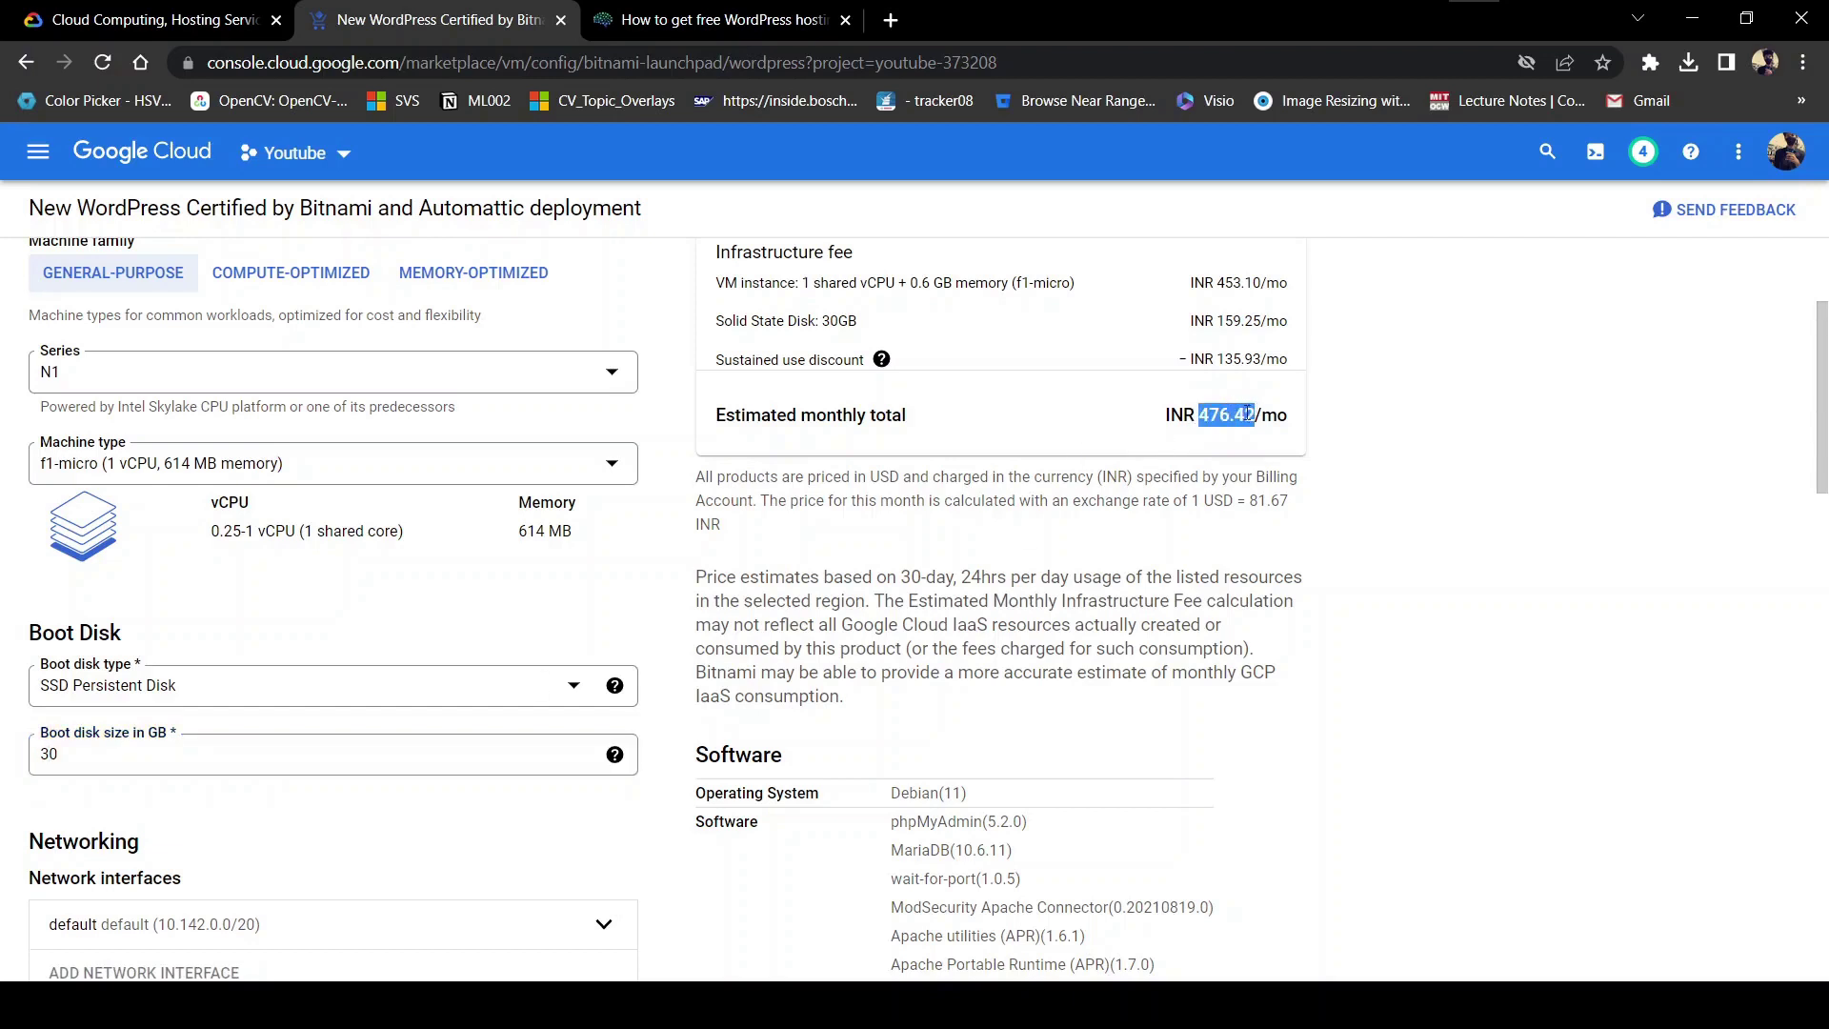
click(646, 575)
drag(1202, 416, 1292, 424)
click(666, 589)
Review the networking and firewall settings and deploy the configured WordPress instance.
scroll(666, 588, down, 2)
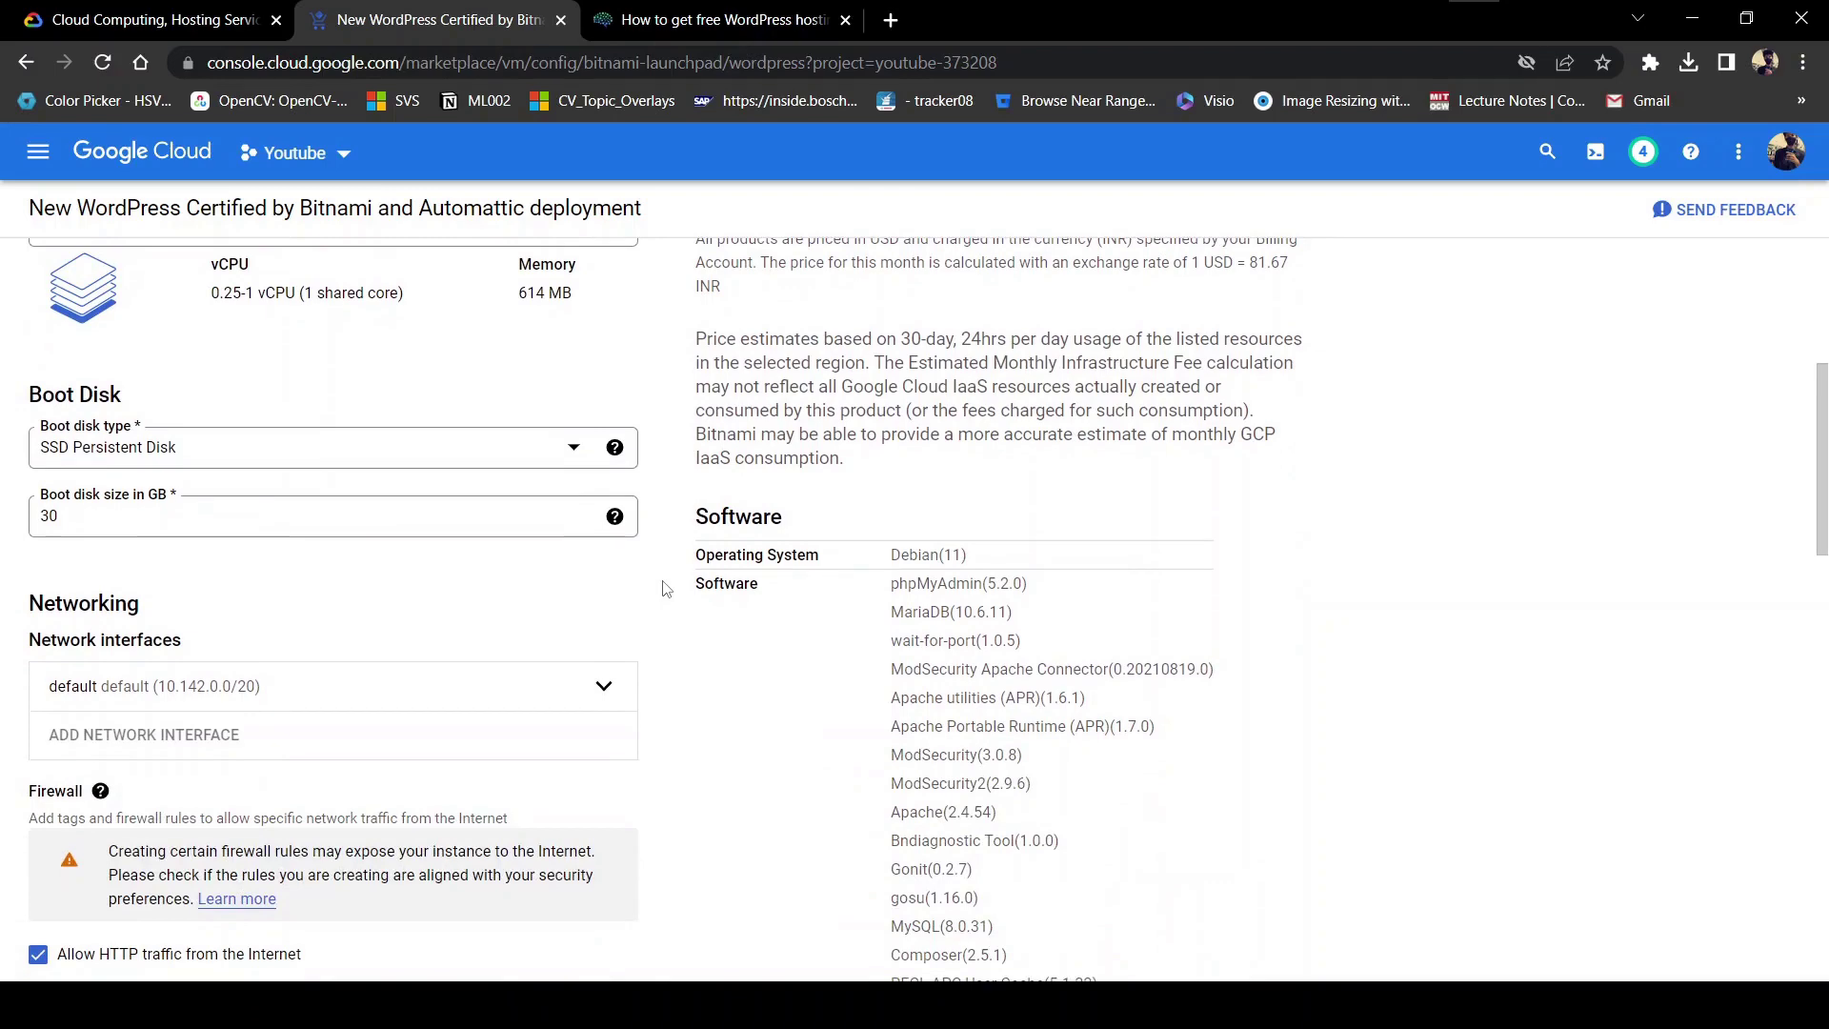
scroll(666, 588, down, 5)
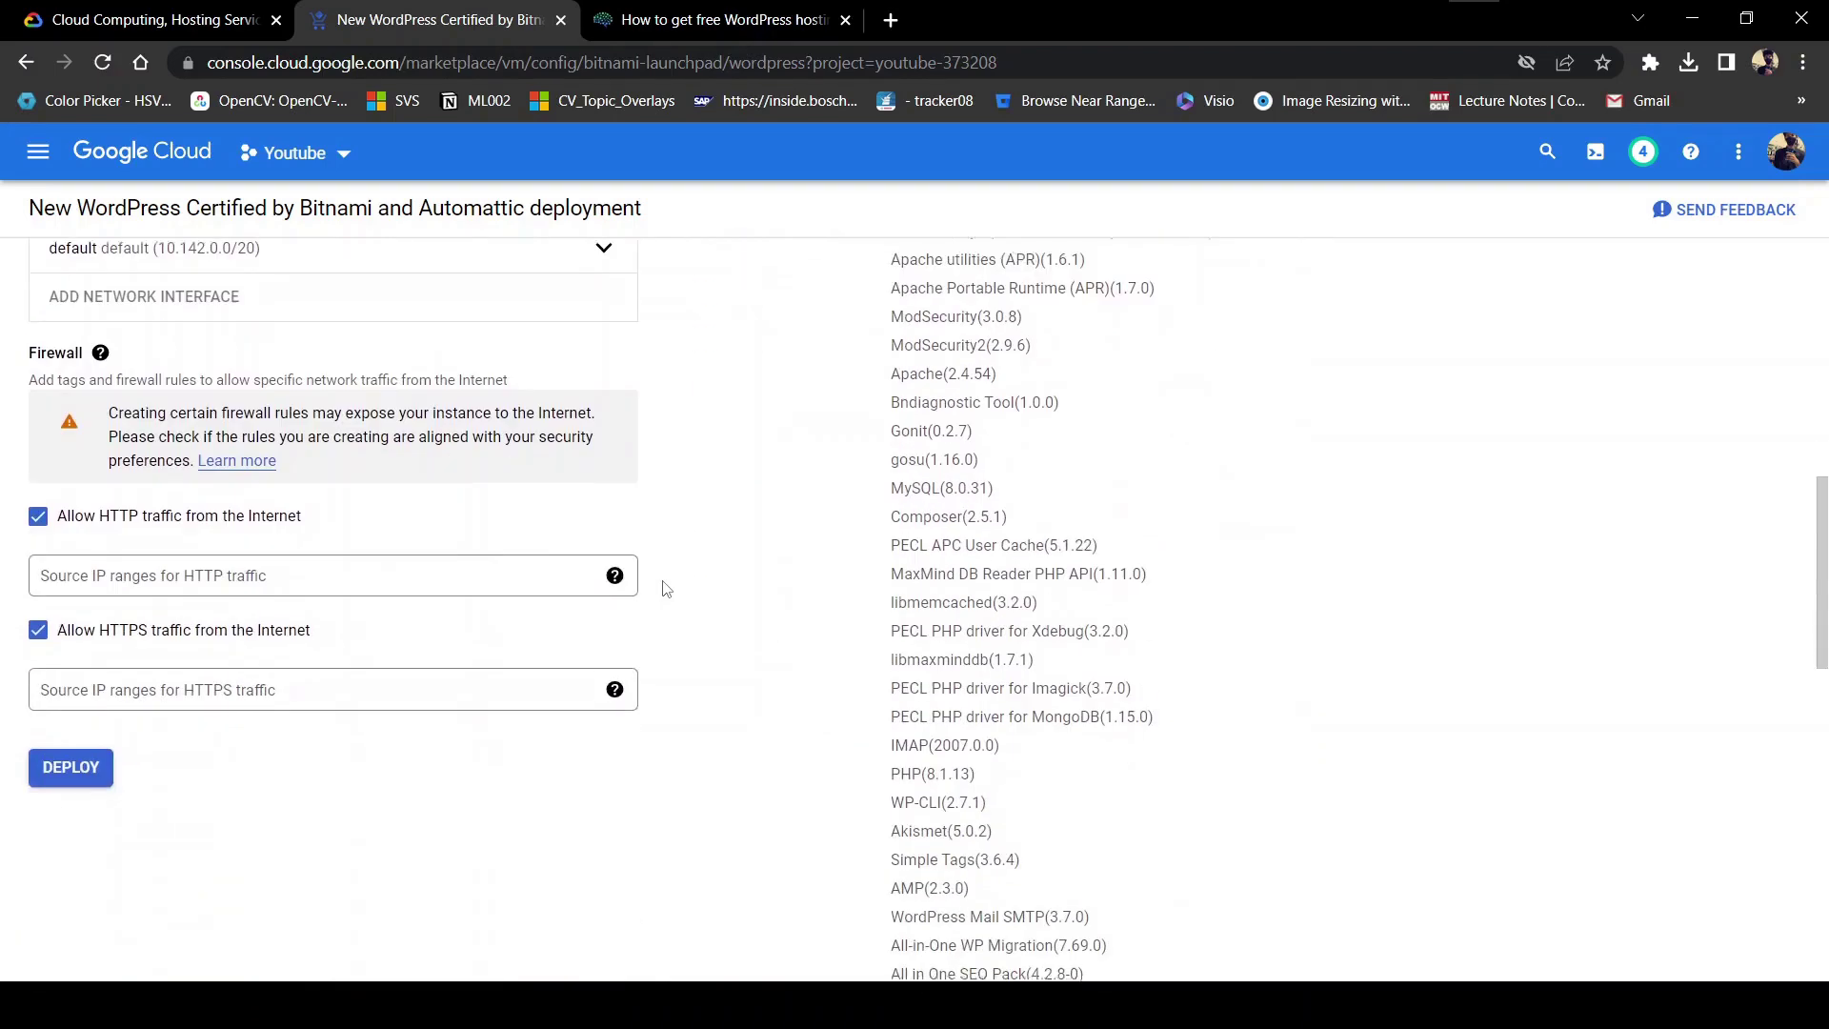
click(50, 736)
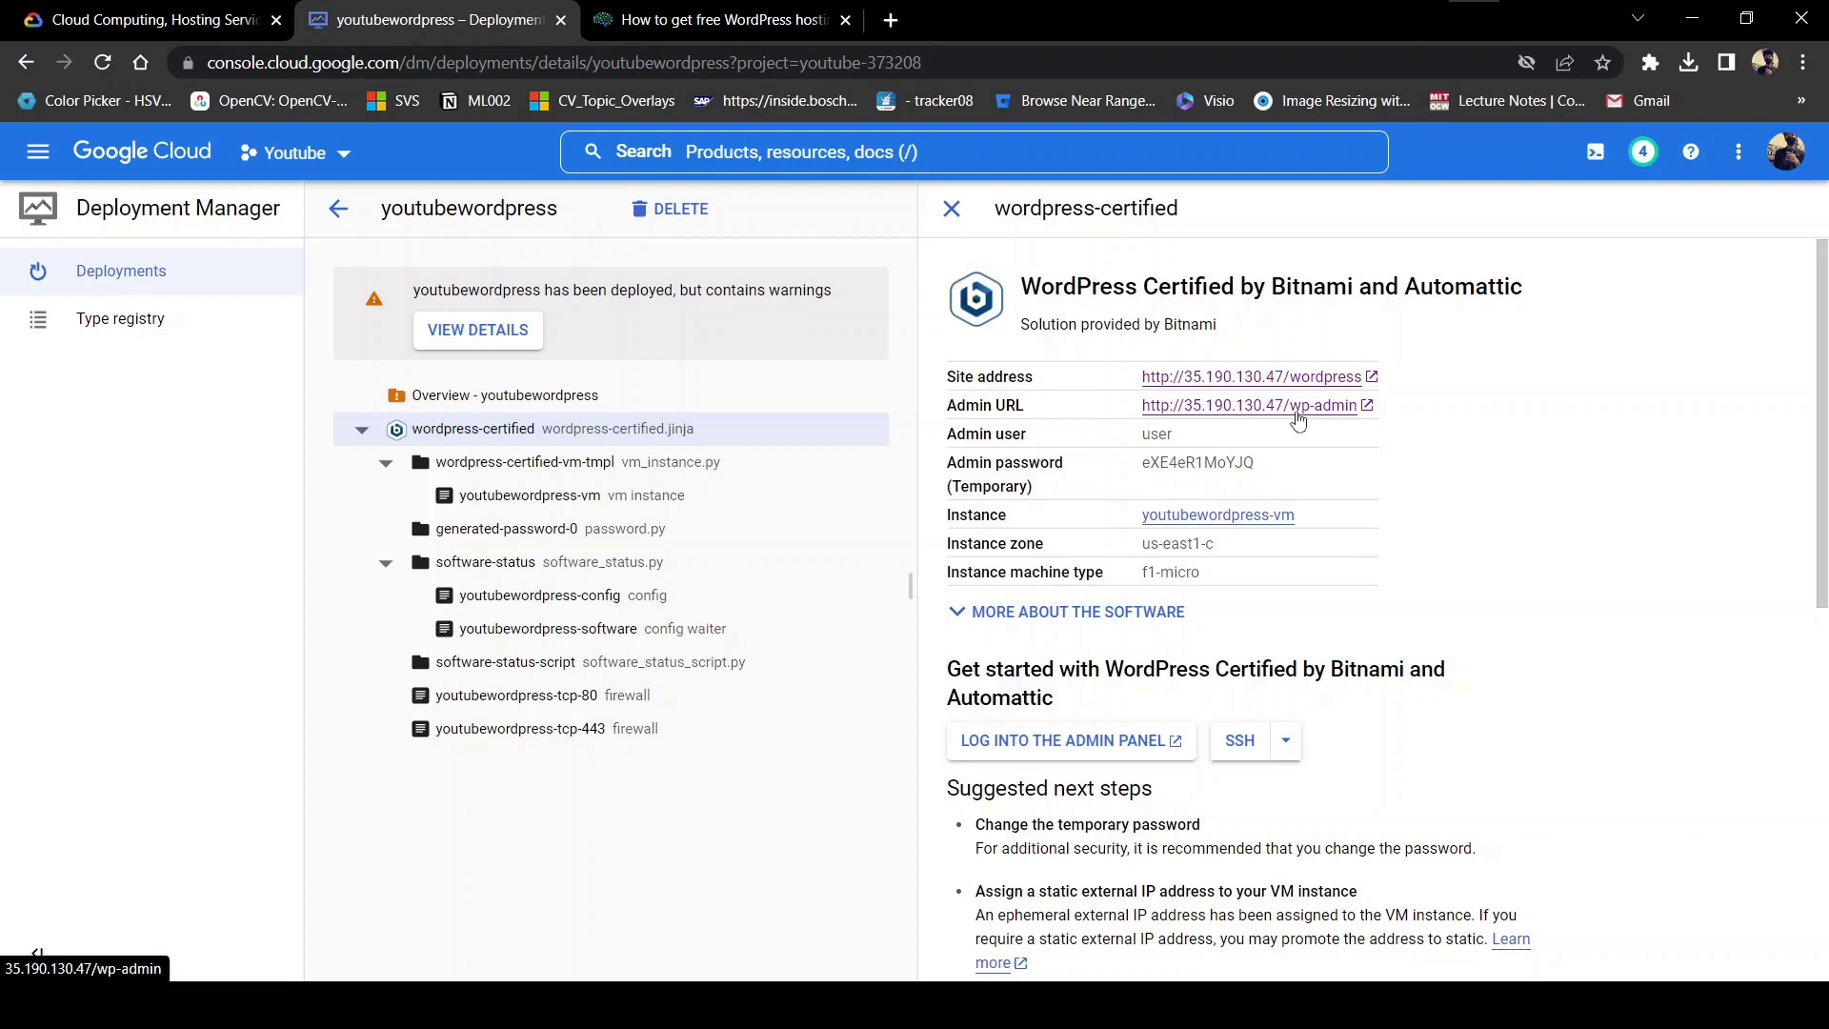
Open the new site's WordPress admin login page and fill in the admin username copied from the deployment details.
click(1233, 408)
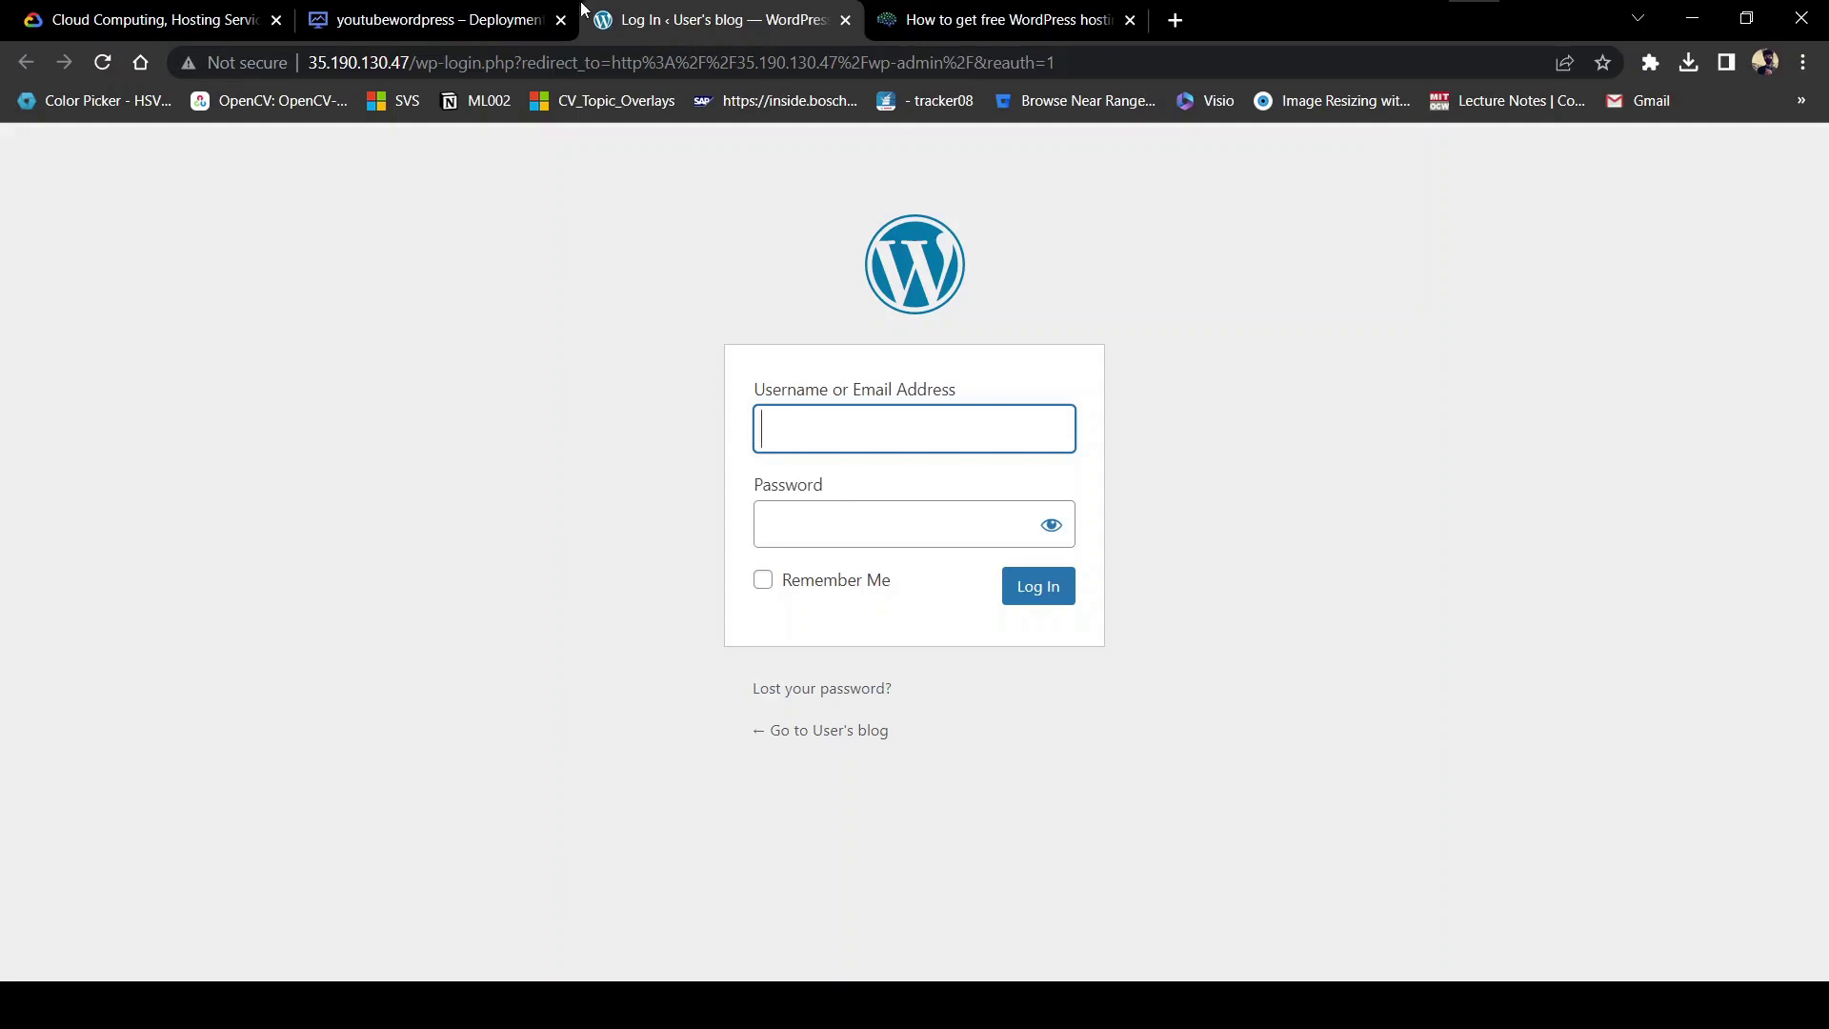
click(515, 19)
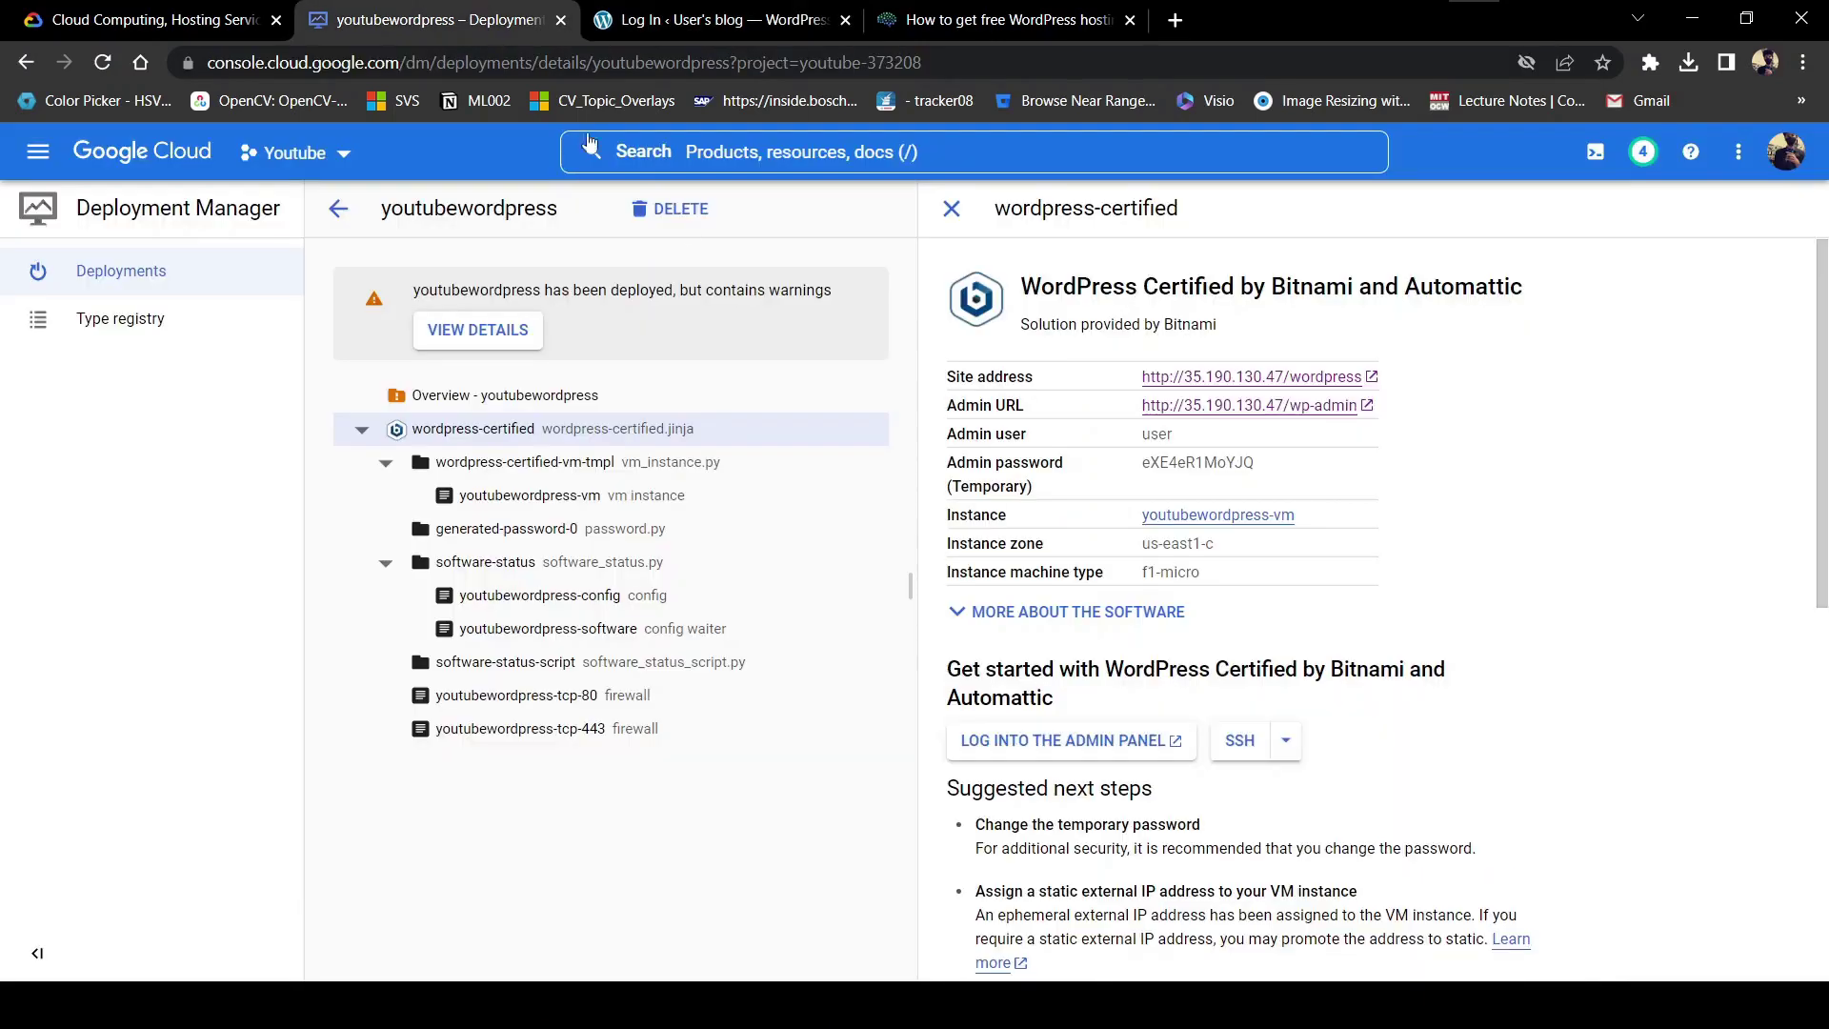
drag(1143, 436, 1176, 441)
key(ctrl+c)
click(715, 20)
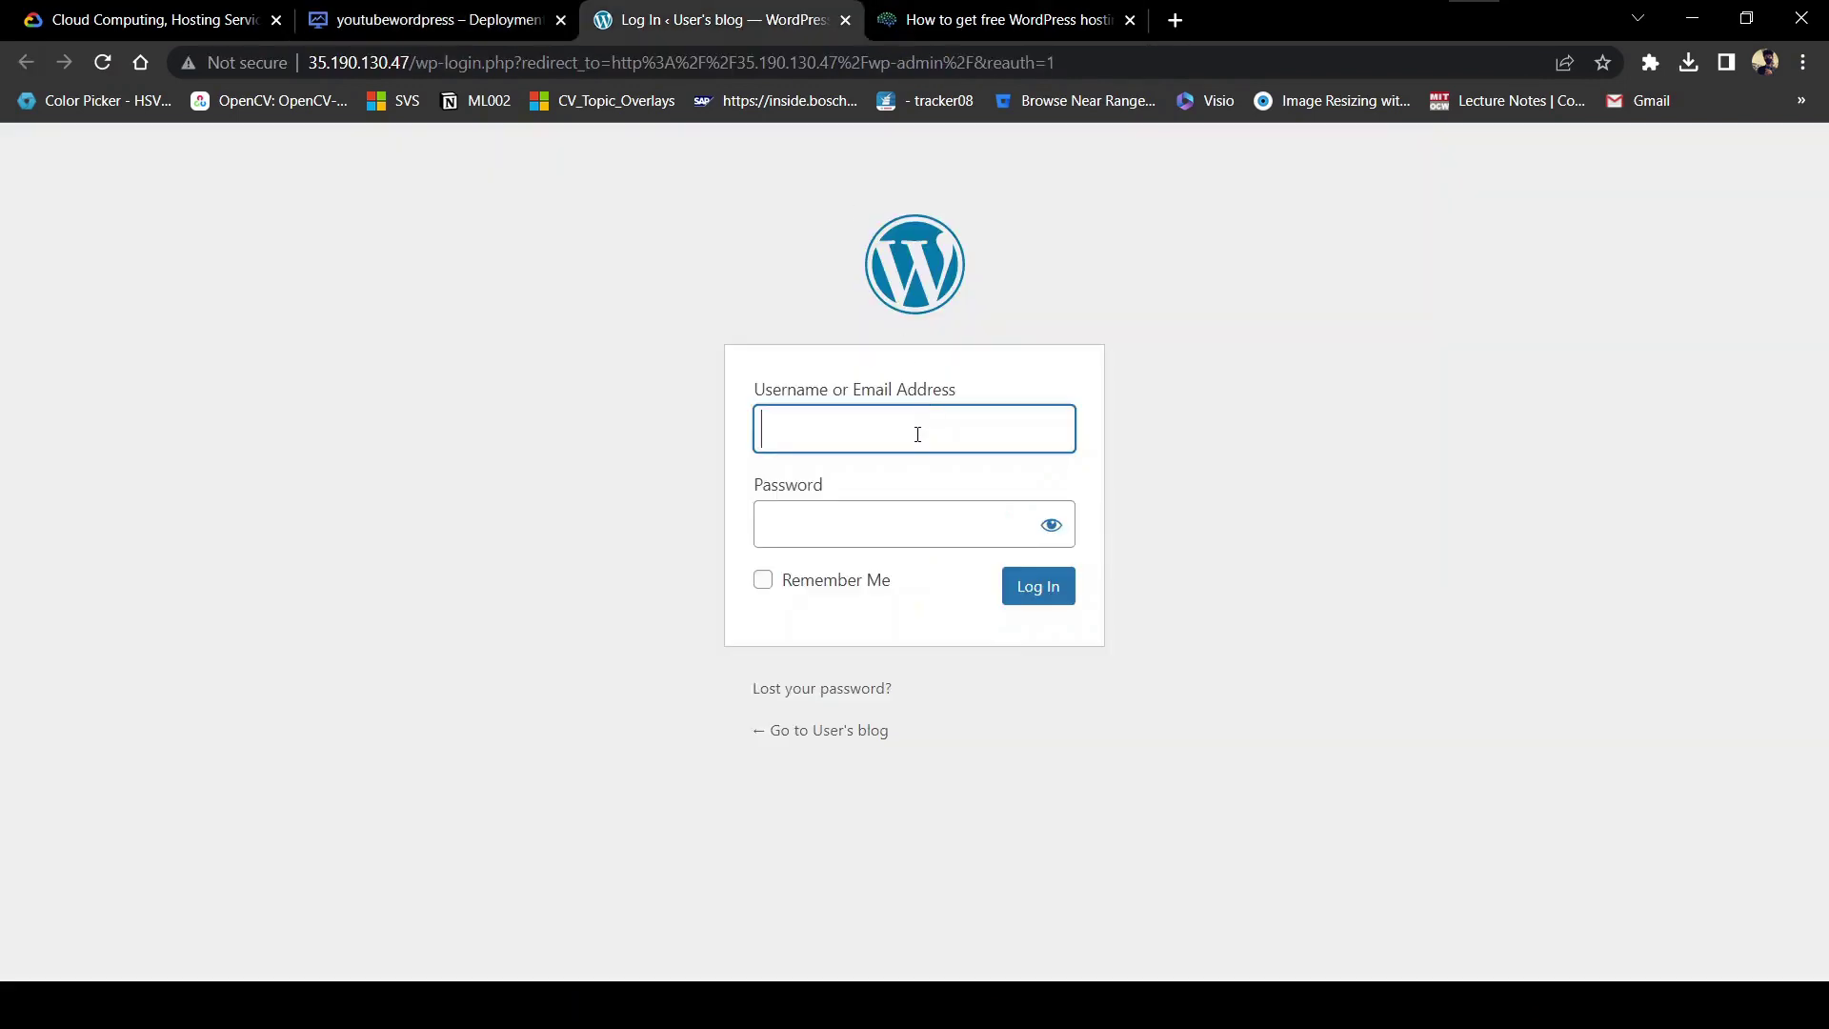
click(914, 429)
key(ctrl+v)
Copy the temporary admin password from the deployment details, enter it in the WordPress login form's password field, and log in.
click(431, 8)
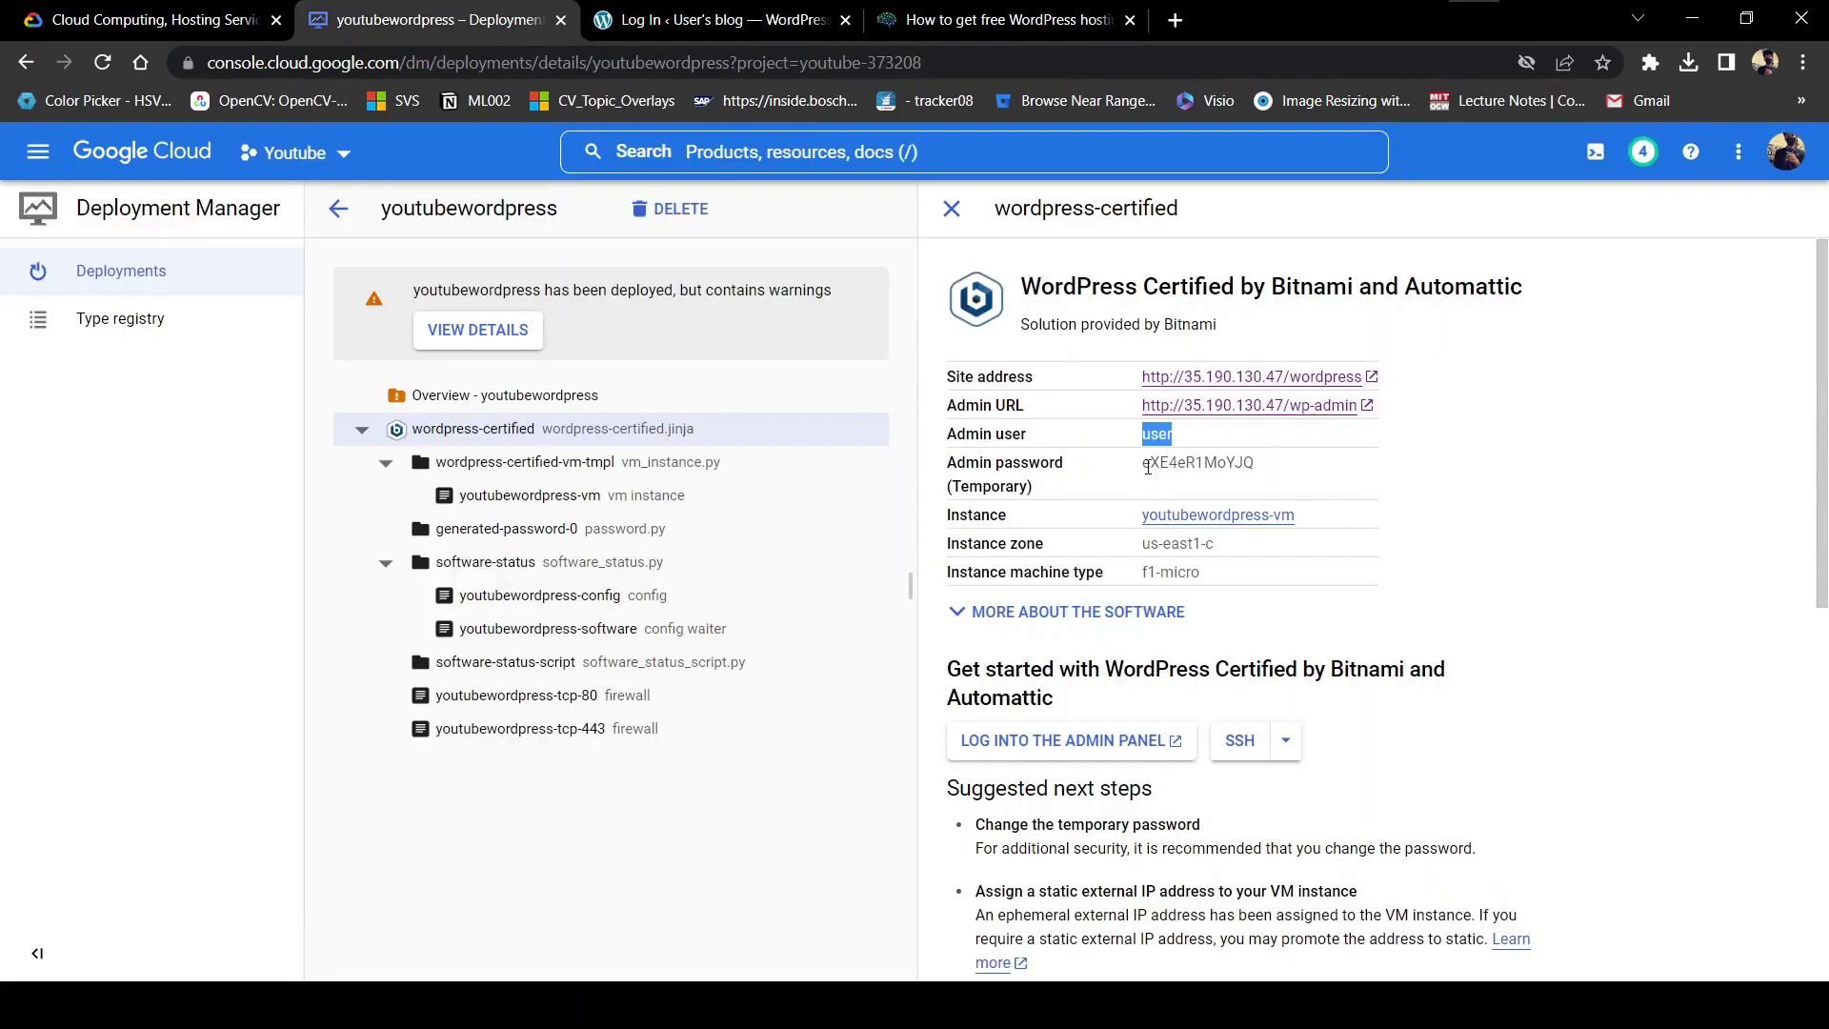
drag(1146, 463, 1260, 467)
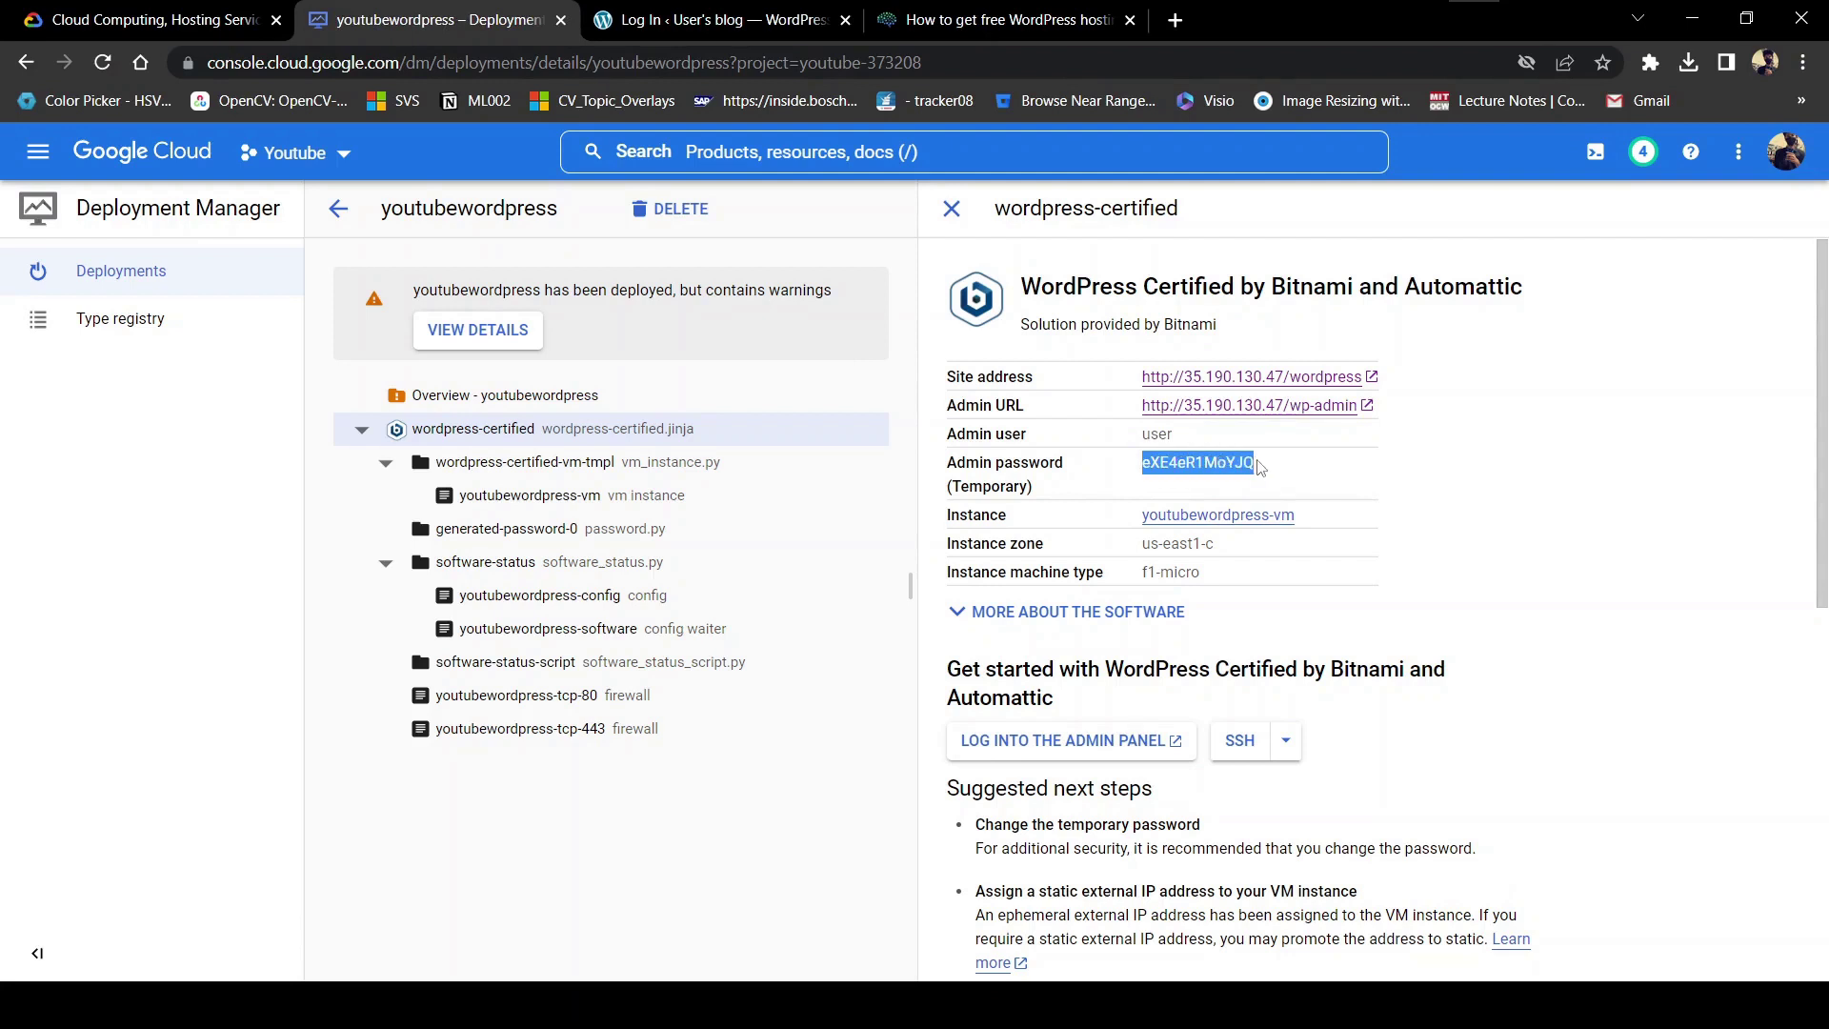
key(ctrl+c)
click(666, 19)
click(901, 536)
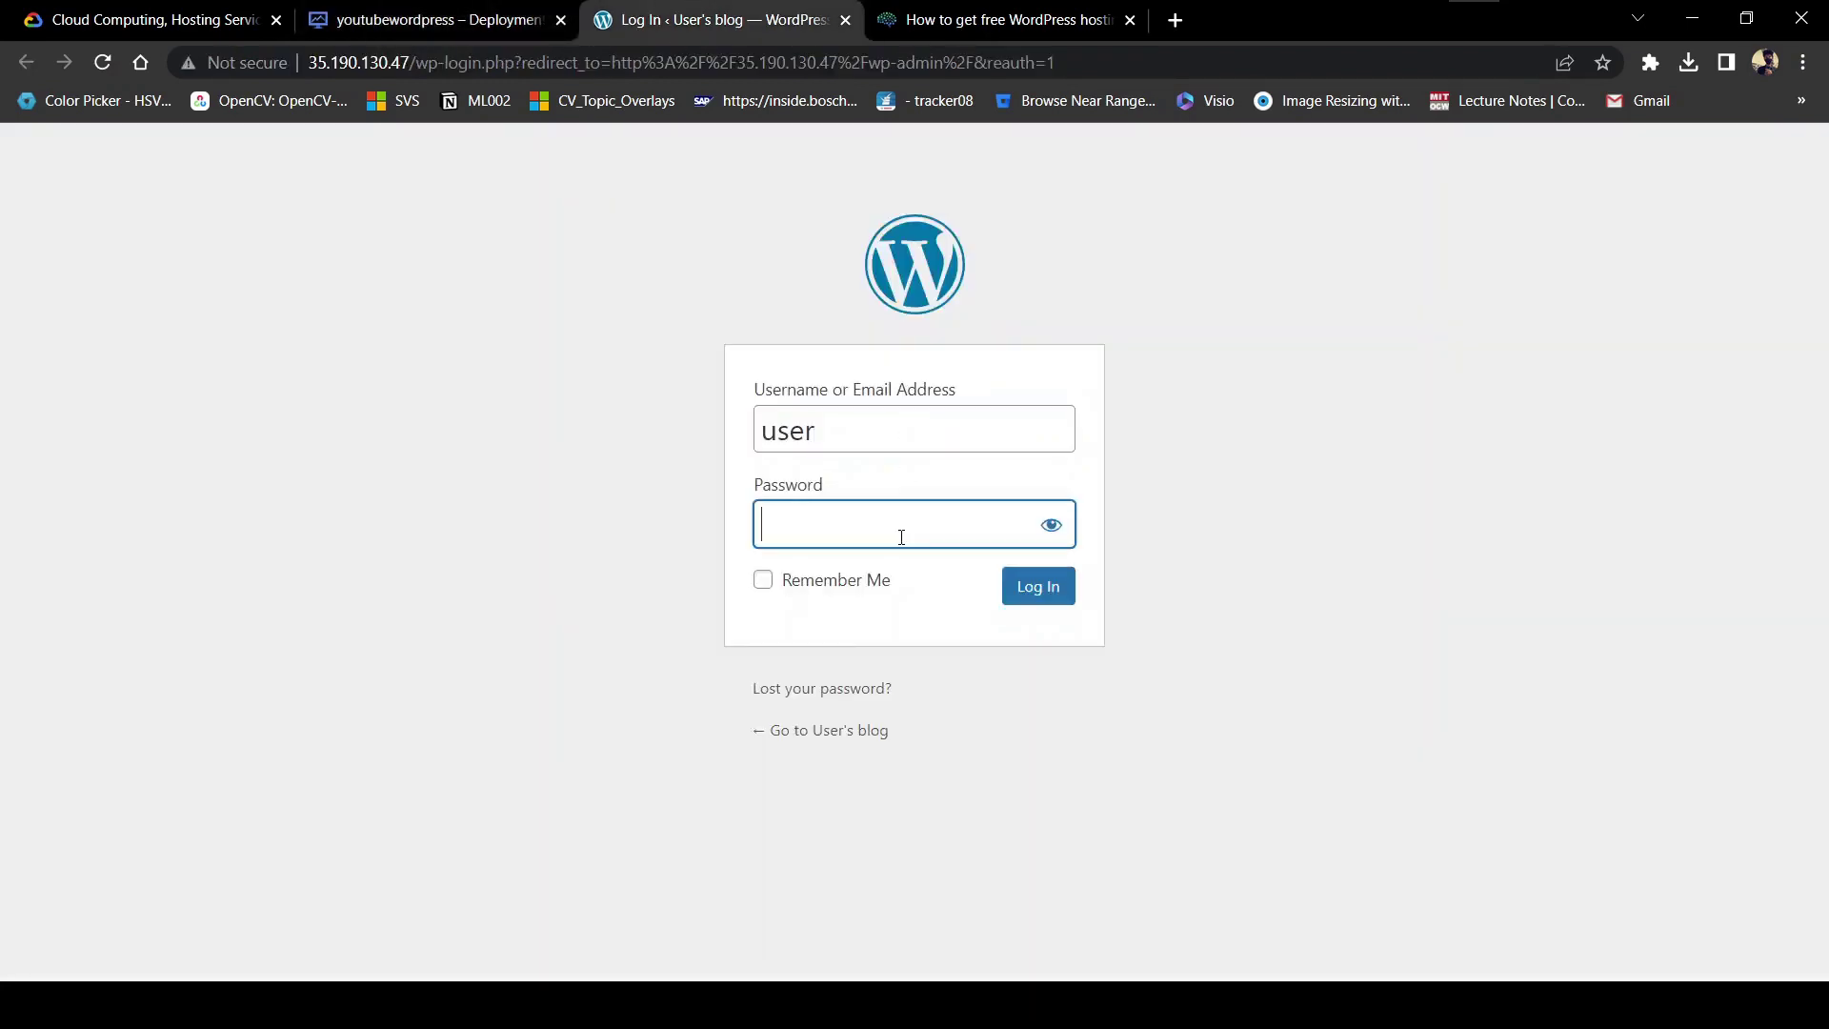
key(ctrl+v)
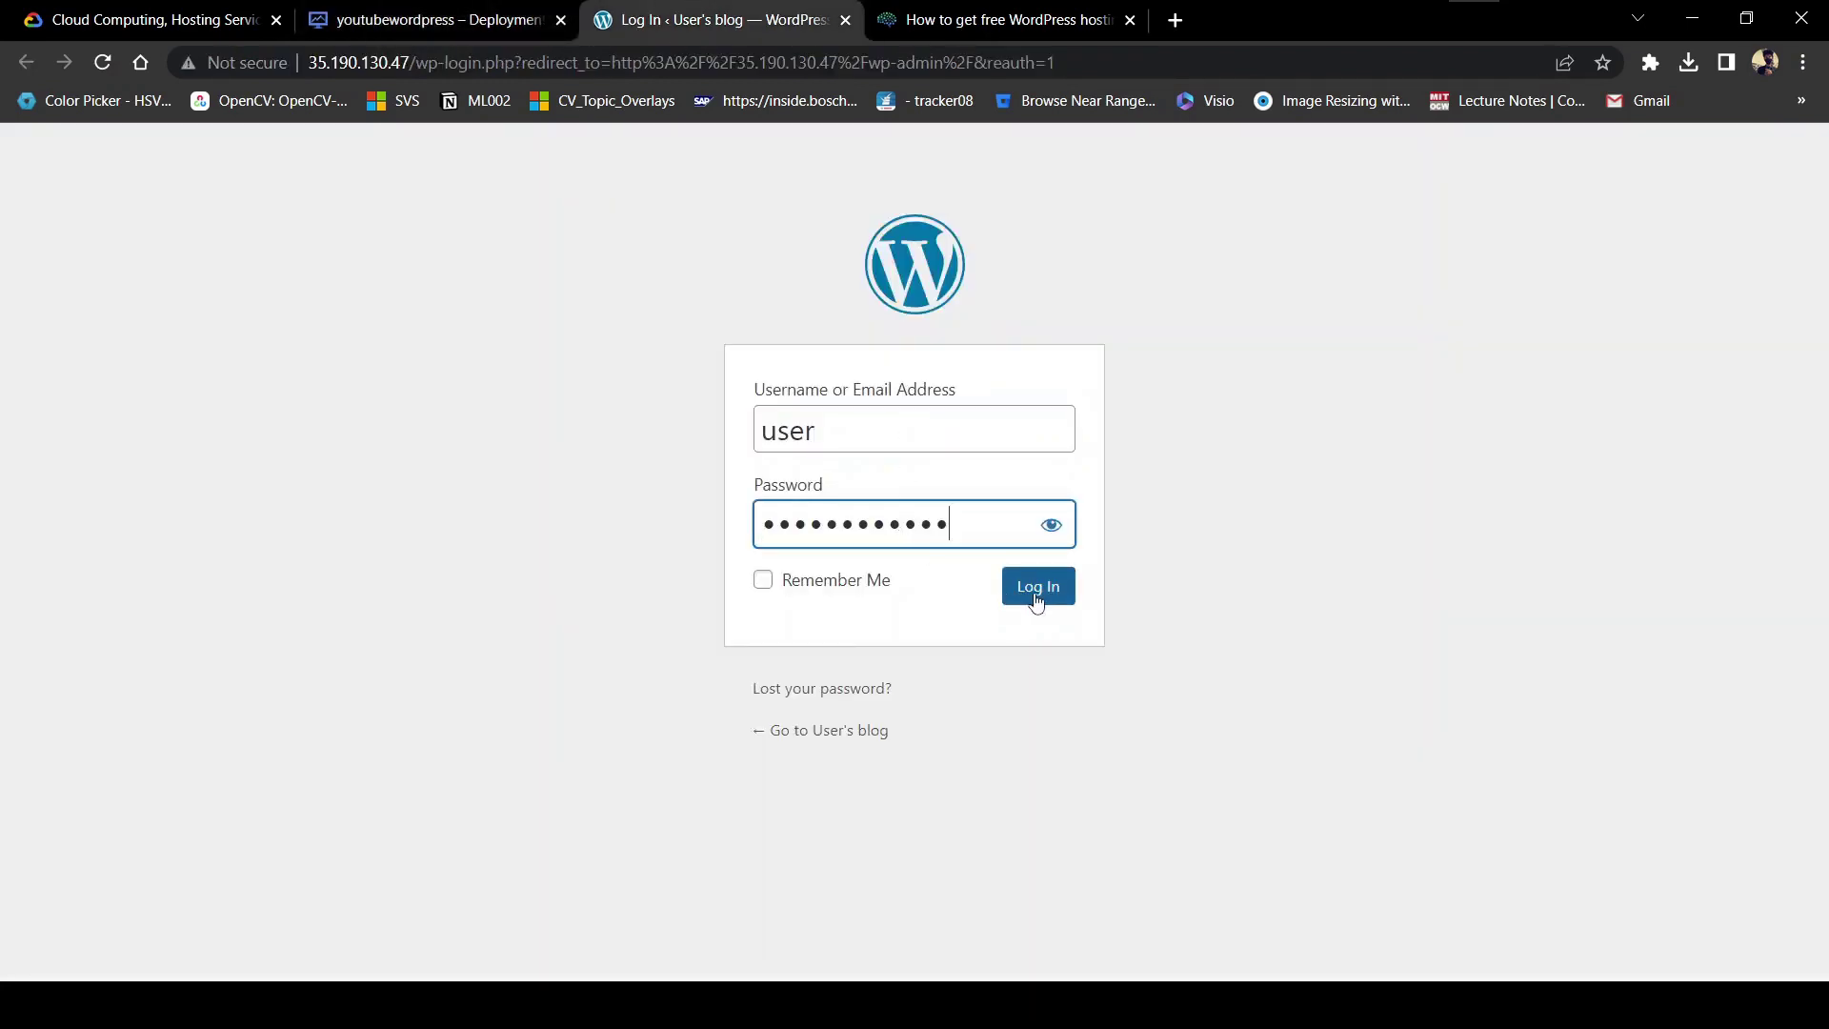
click(1039, 598)
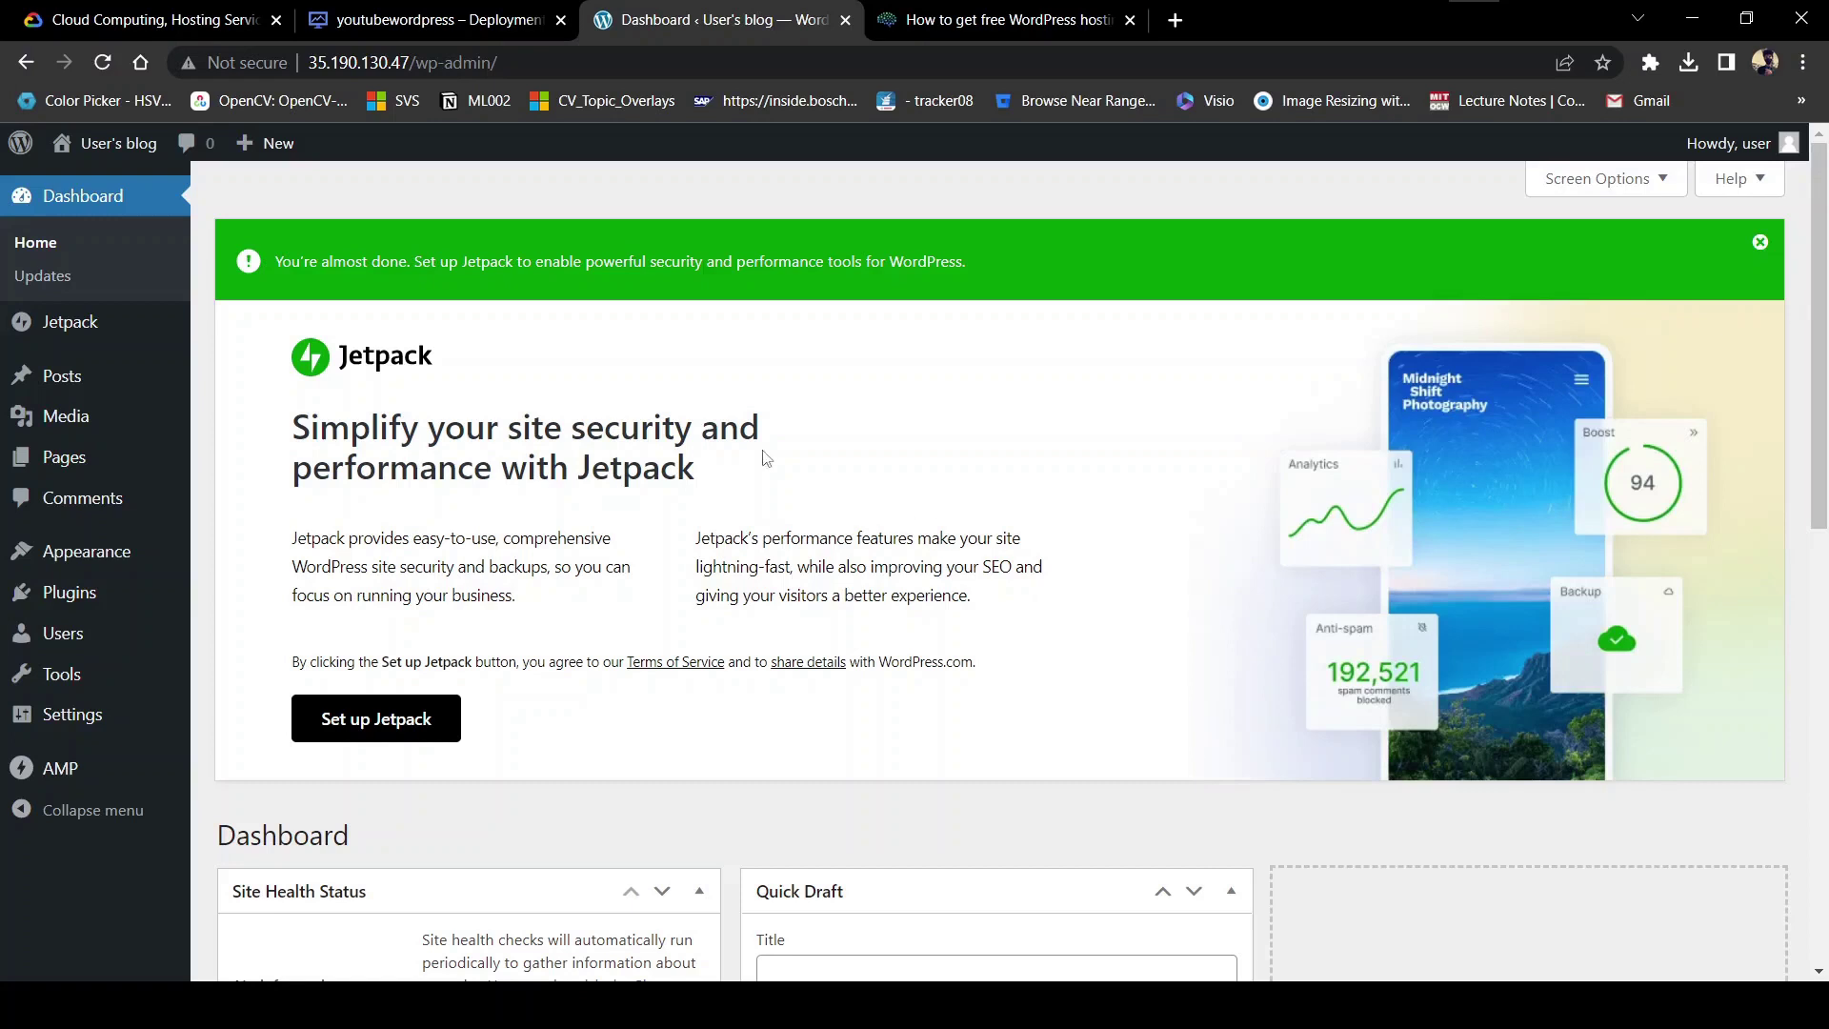
View the blog's front page in a separate tab, then return to the deployment details and reopen the site from its site address.
mouse_move(112, 148)
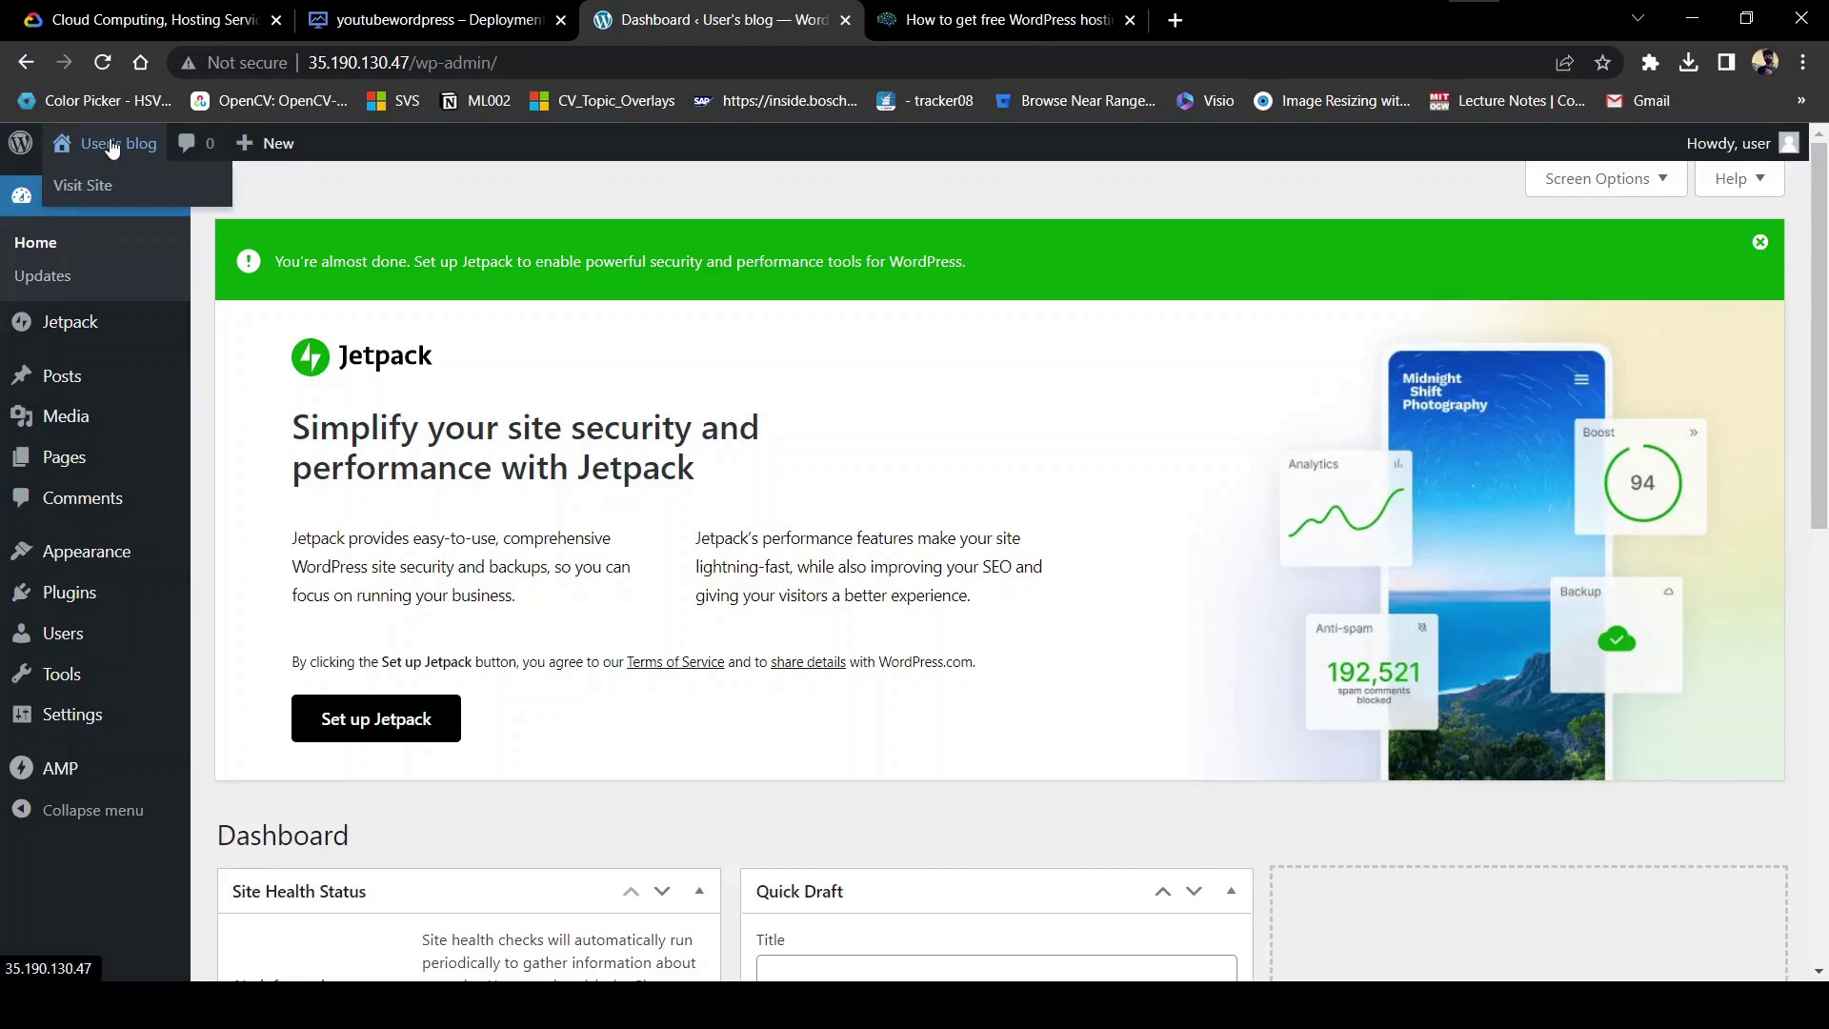
right_click(111, 148)
click(133, 157)
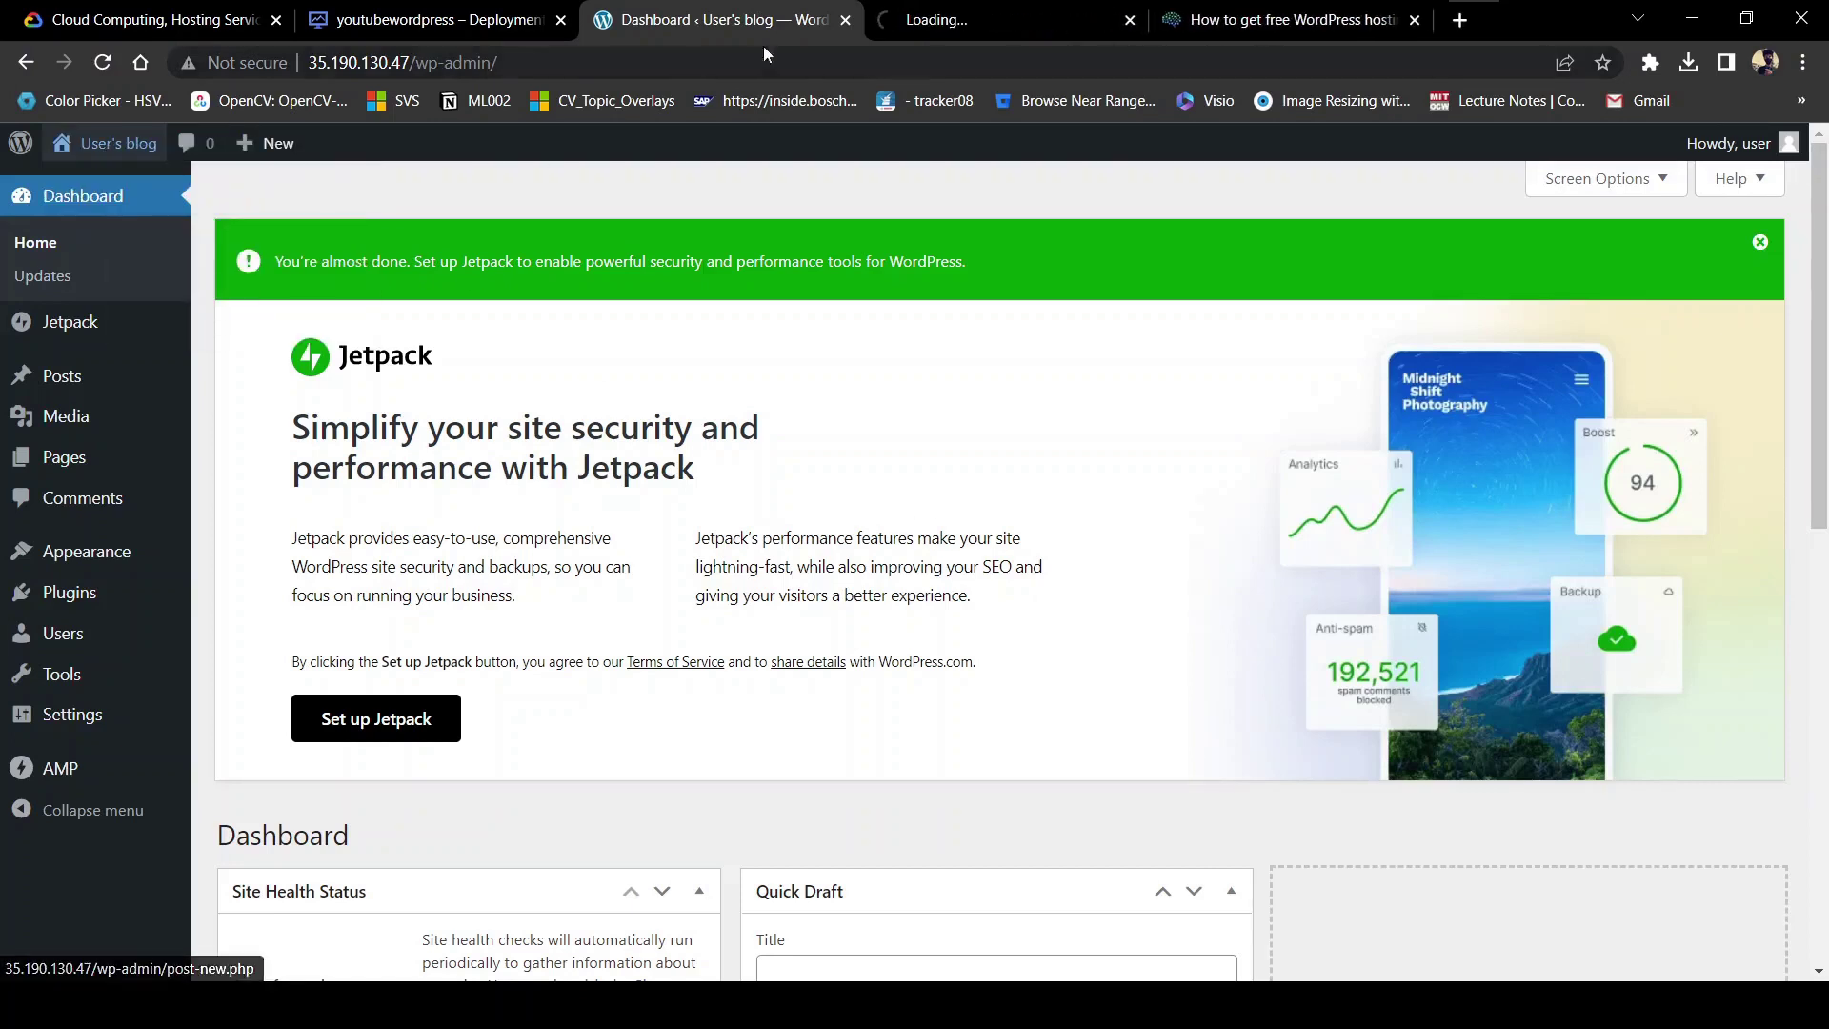
click(948, 11)
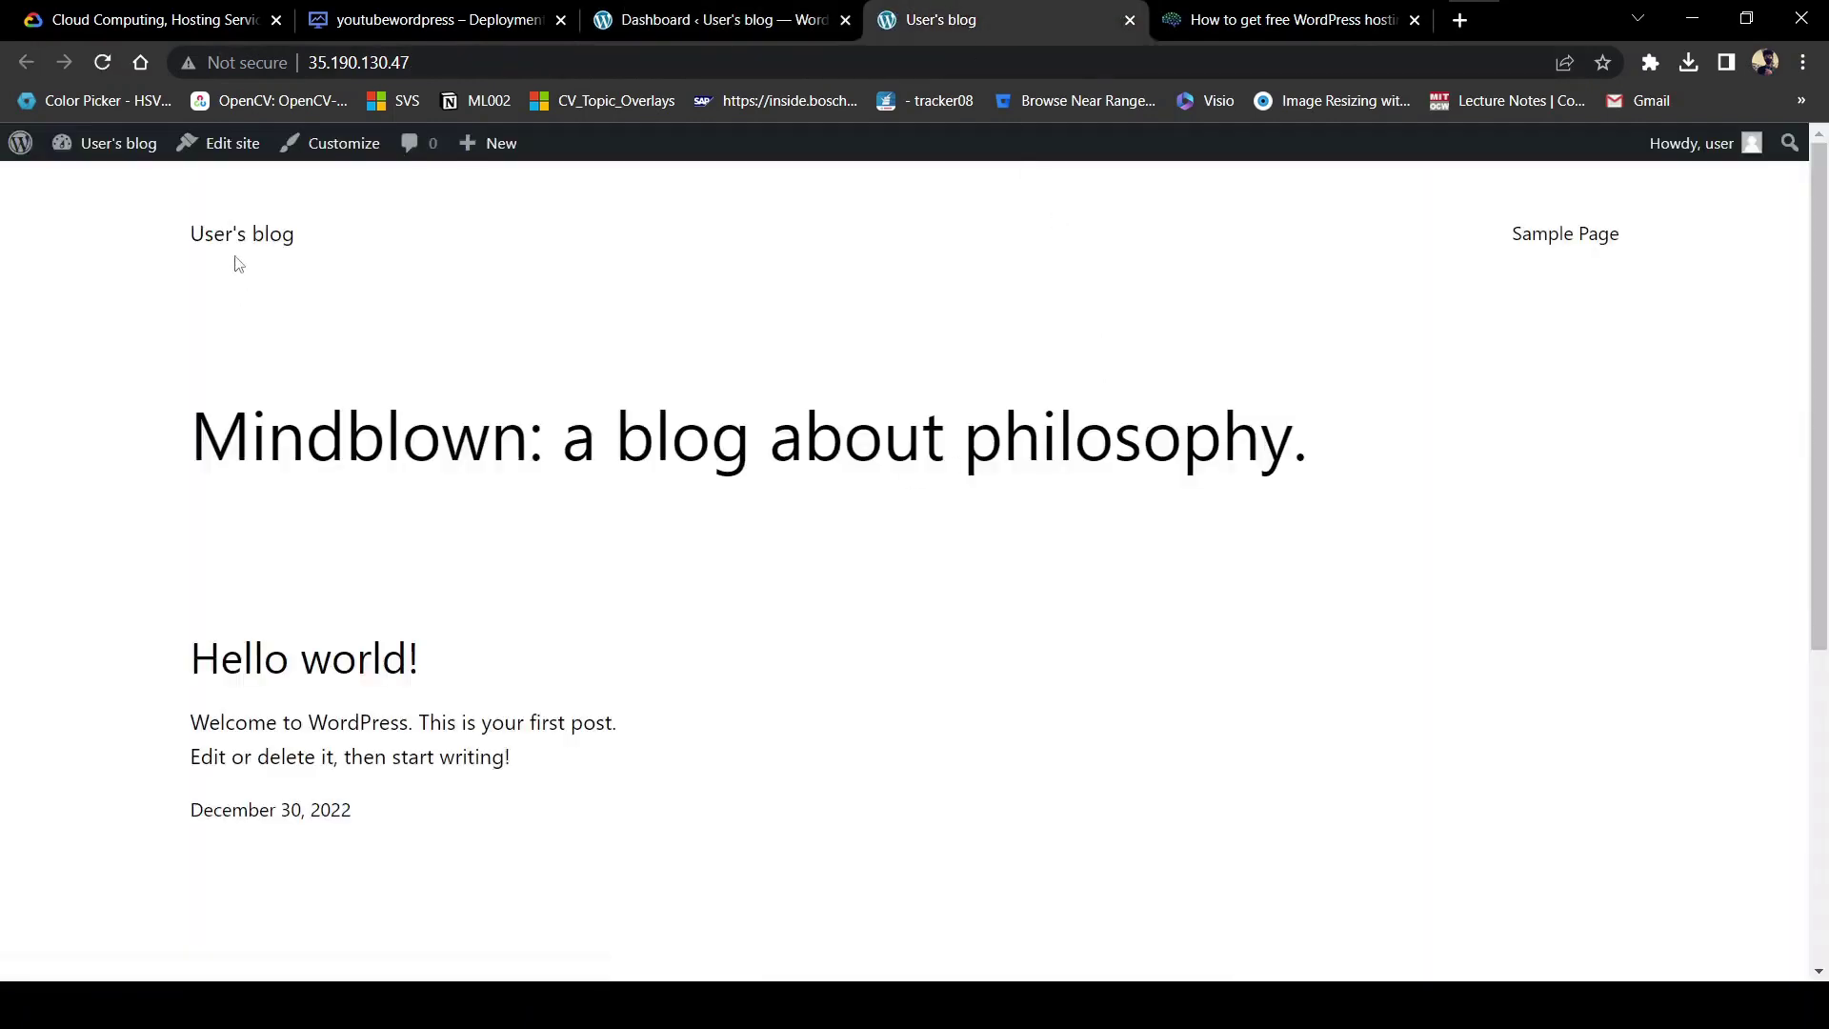
scroll(943, 579, down, 5)
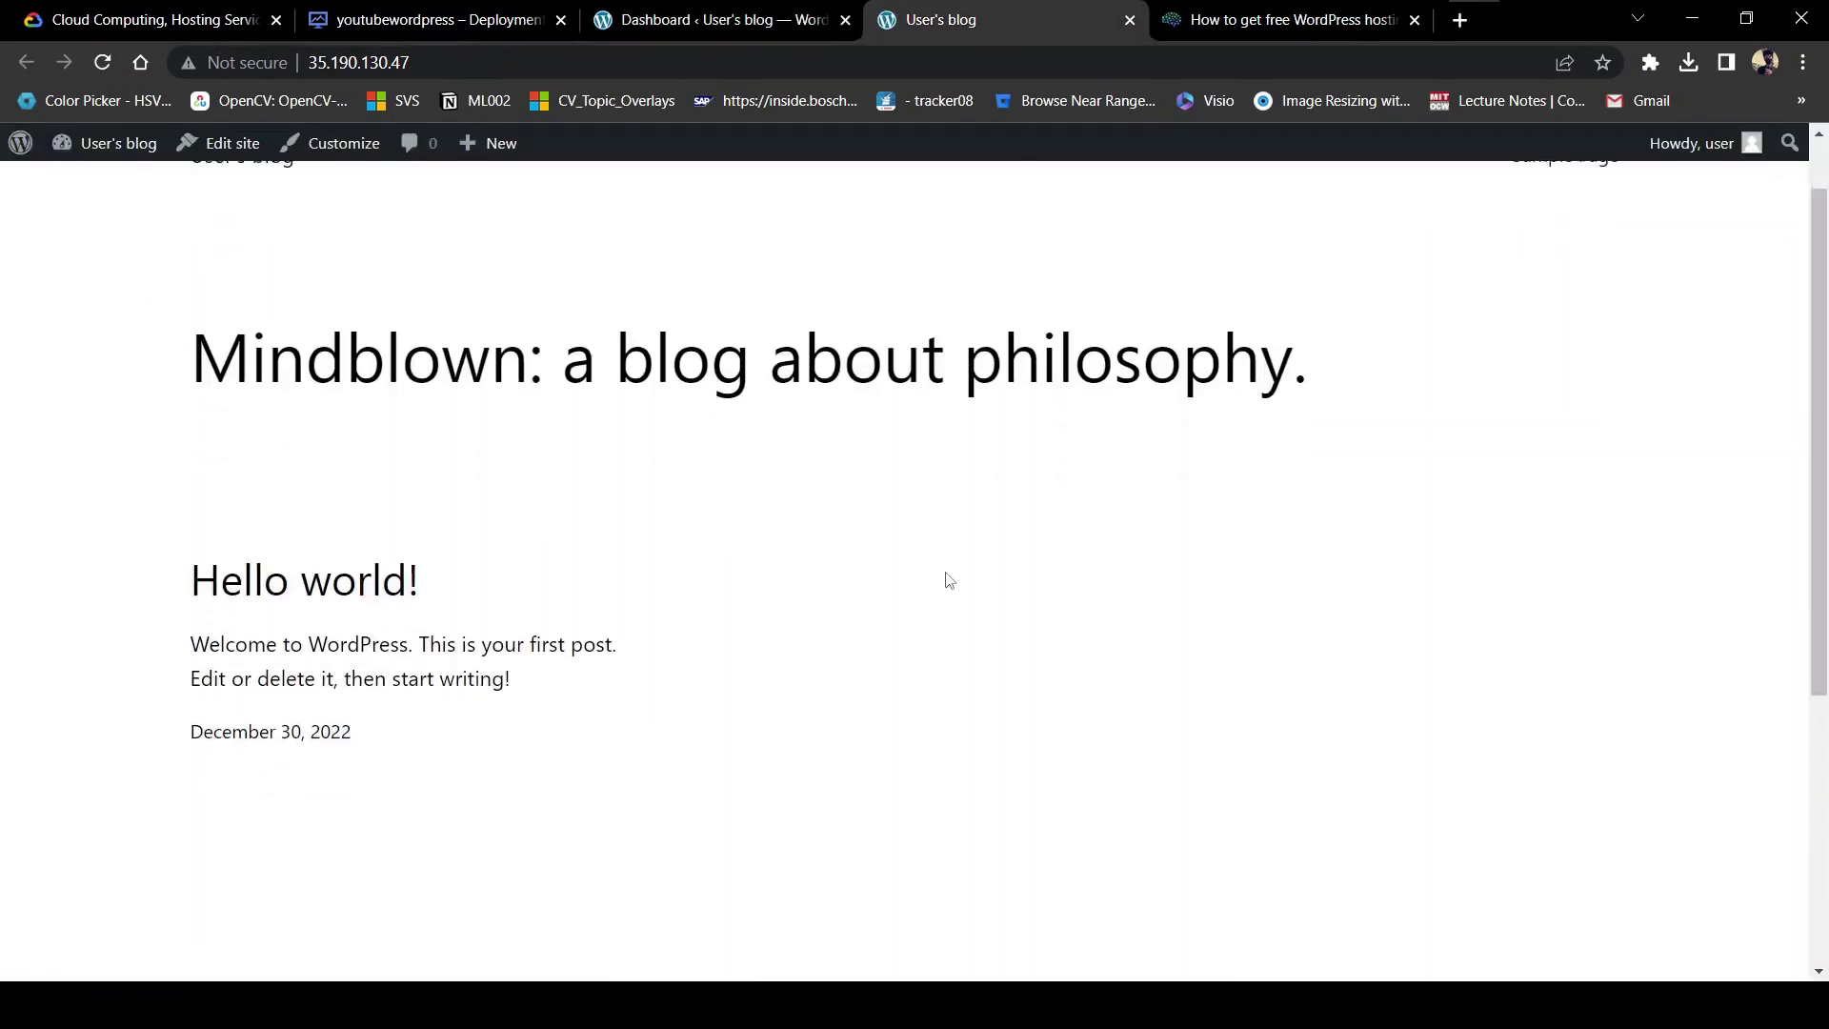
scroll(948, 705, up, 5)
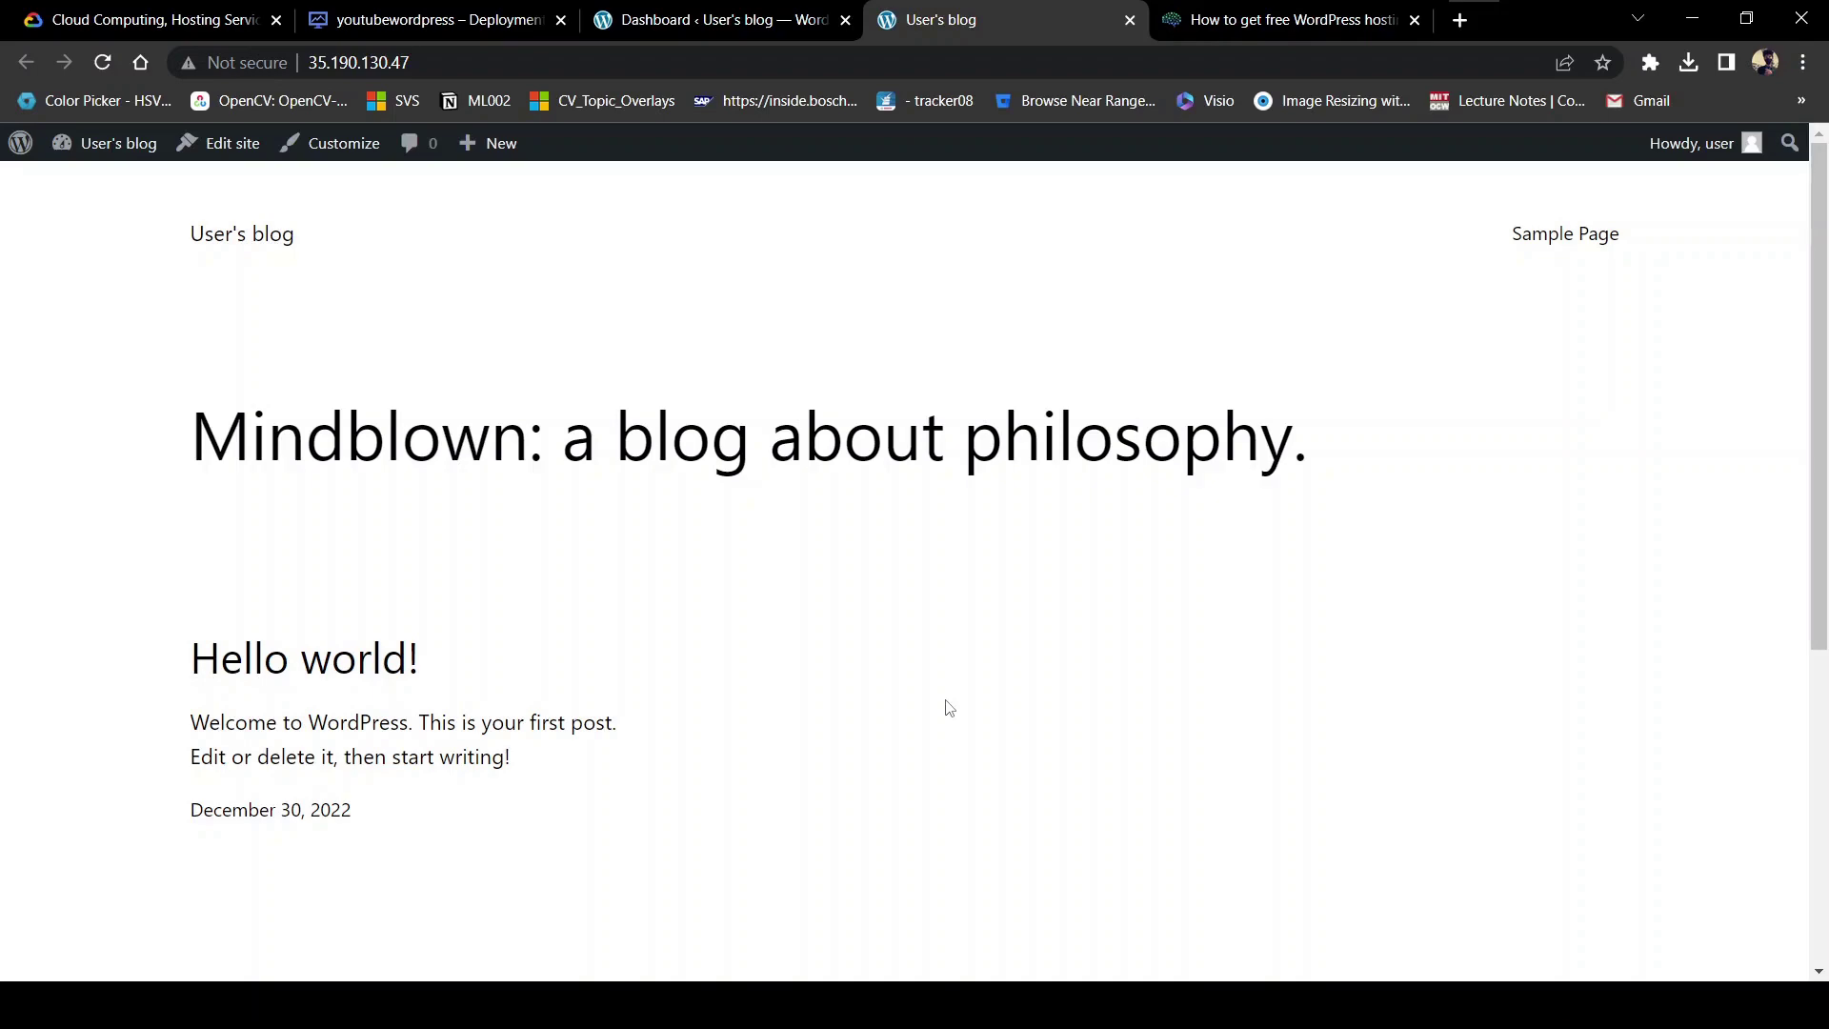
key(ctrl+w)
key(ctrl+w)
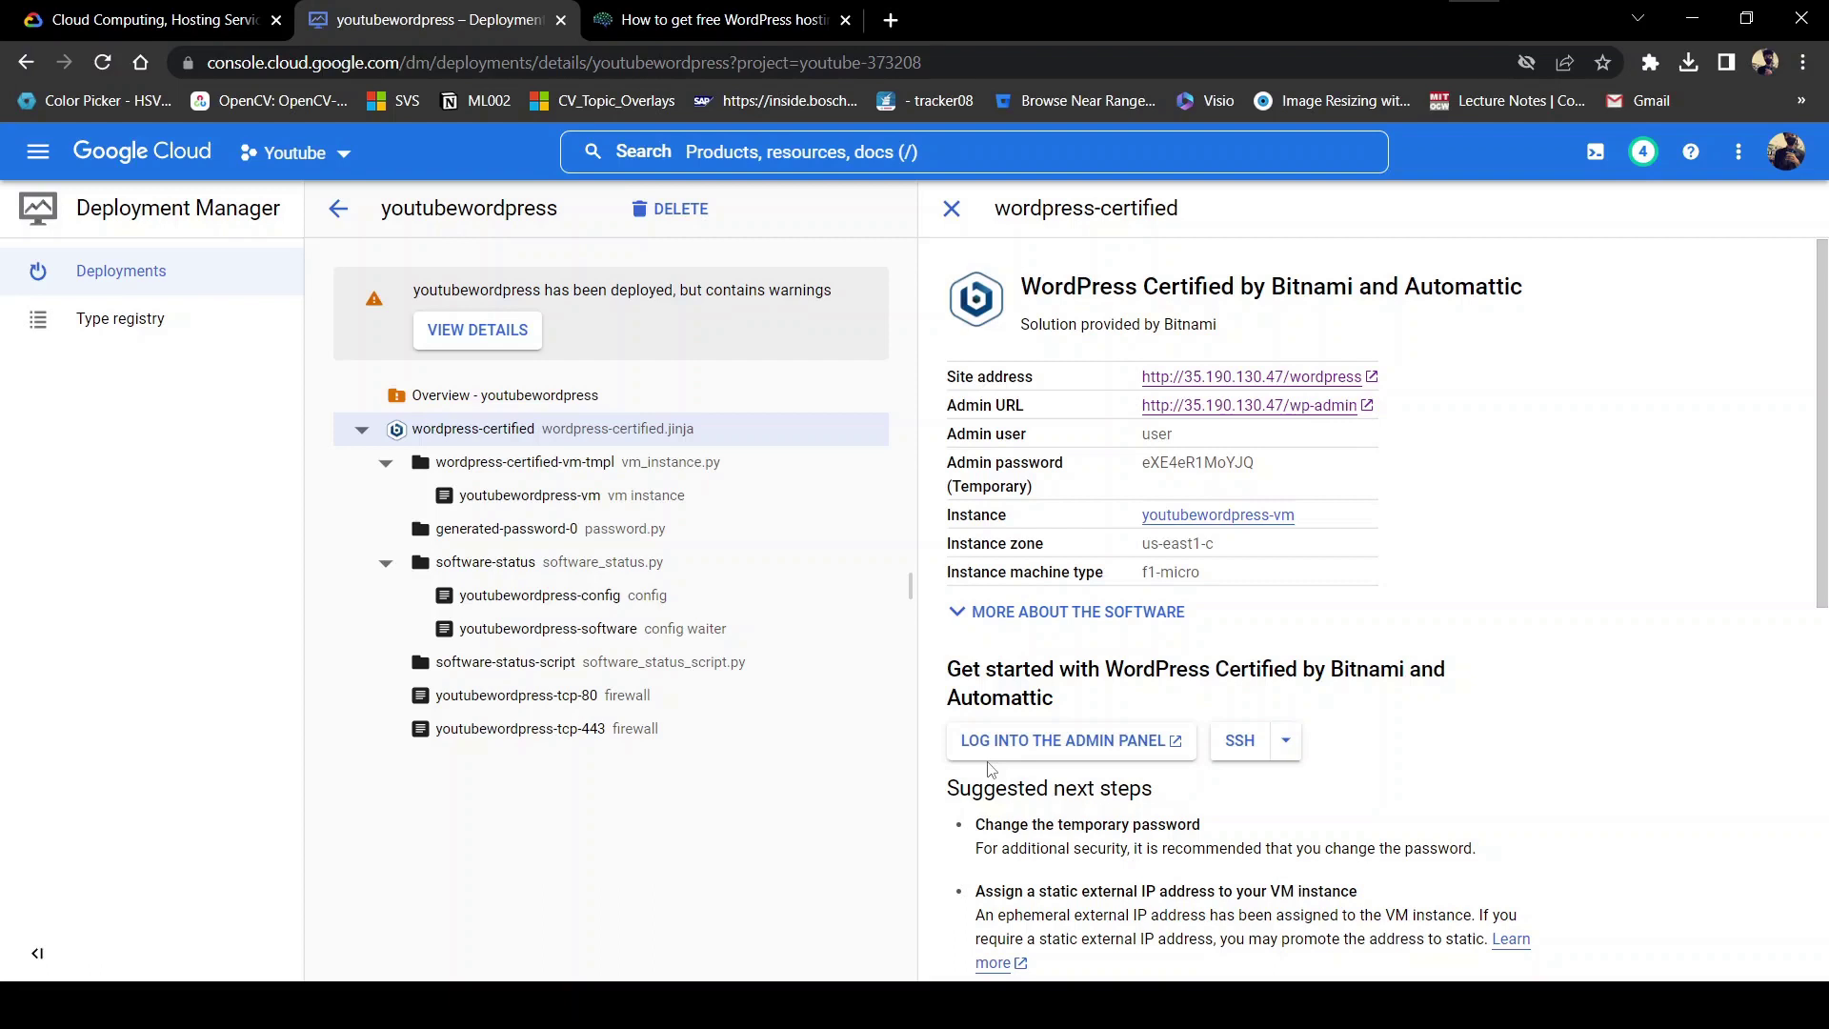
click(1280, 378)
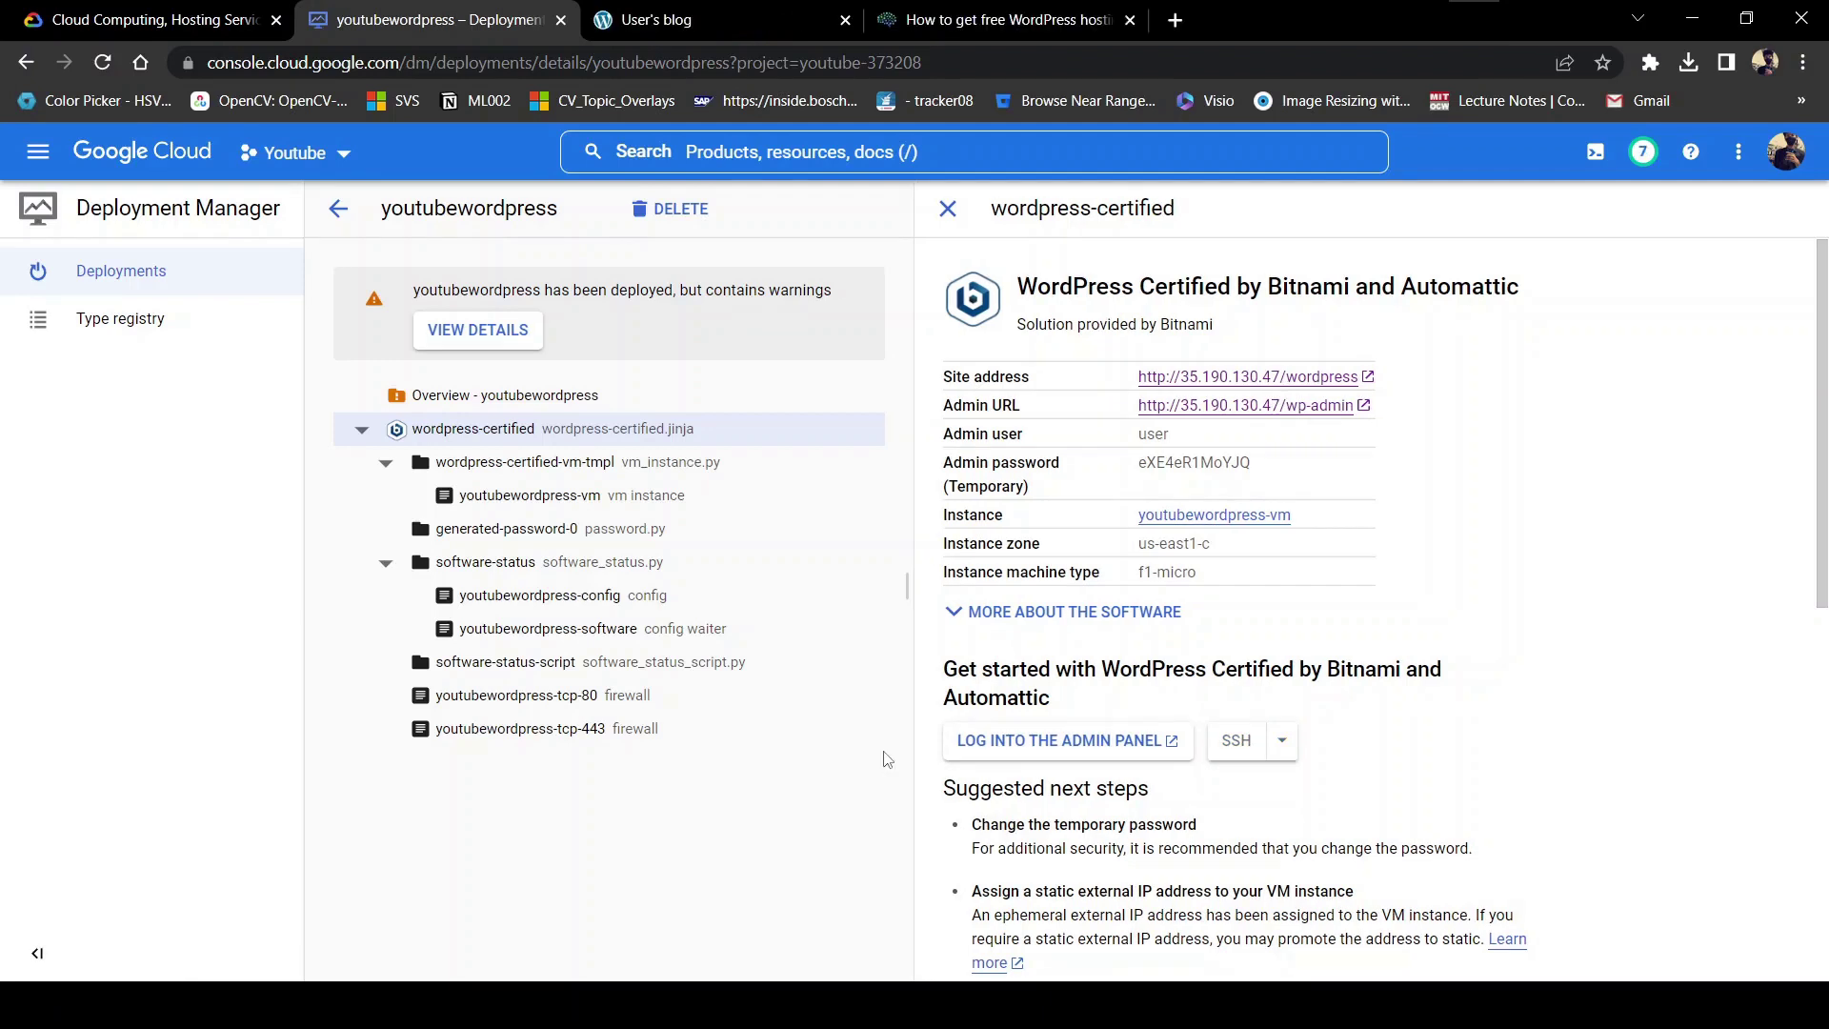
Go to the Compute Engine VM instances and open the youtubewordpress-vm instance for editing.
click(38, 154)
mouse_move(106, 667)
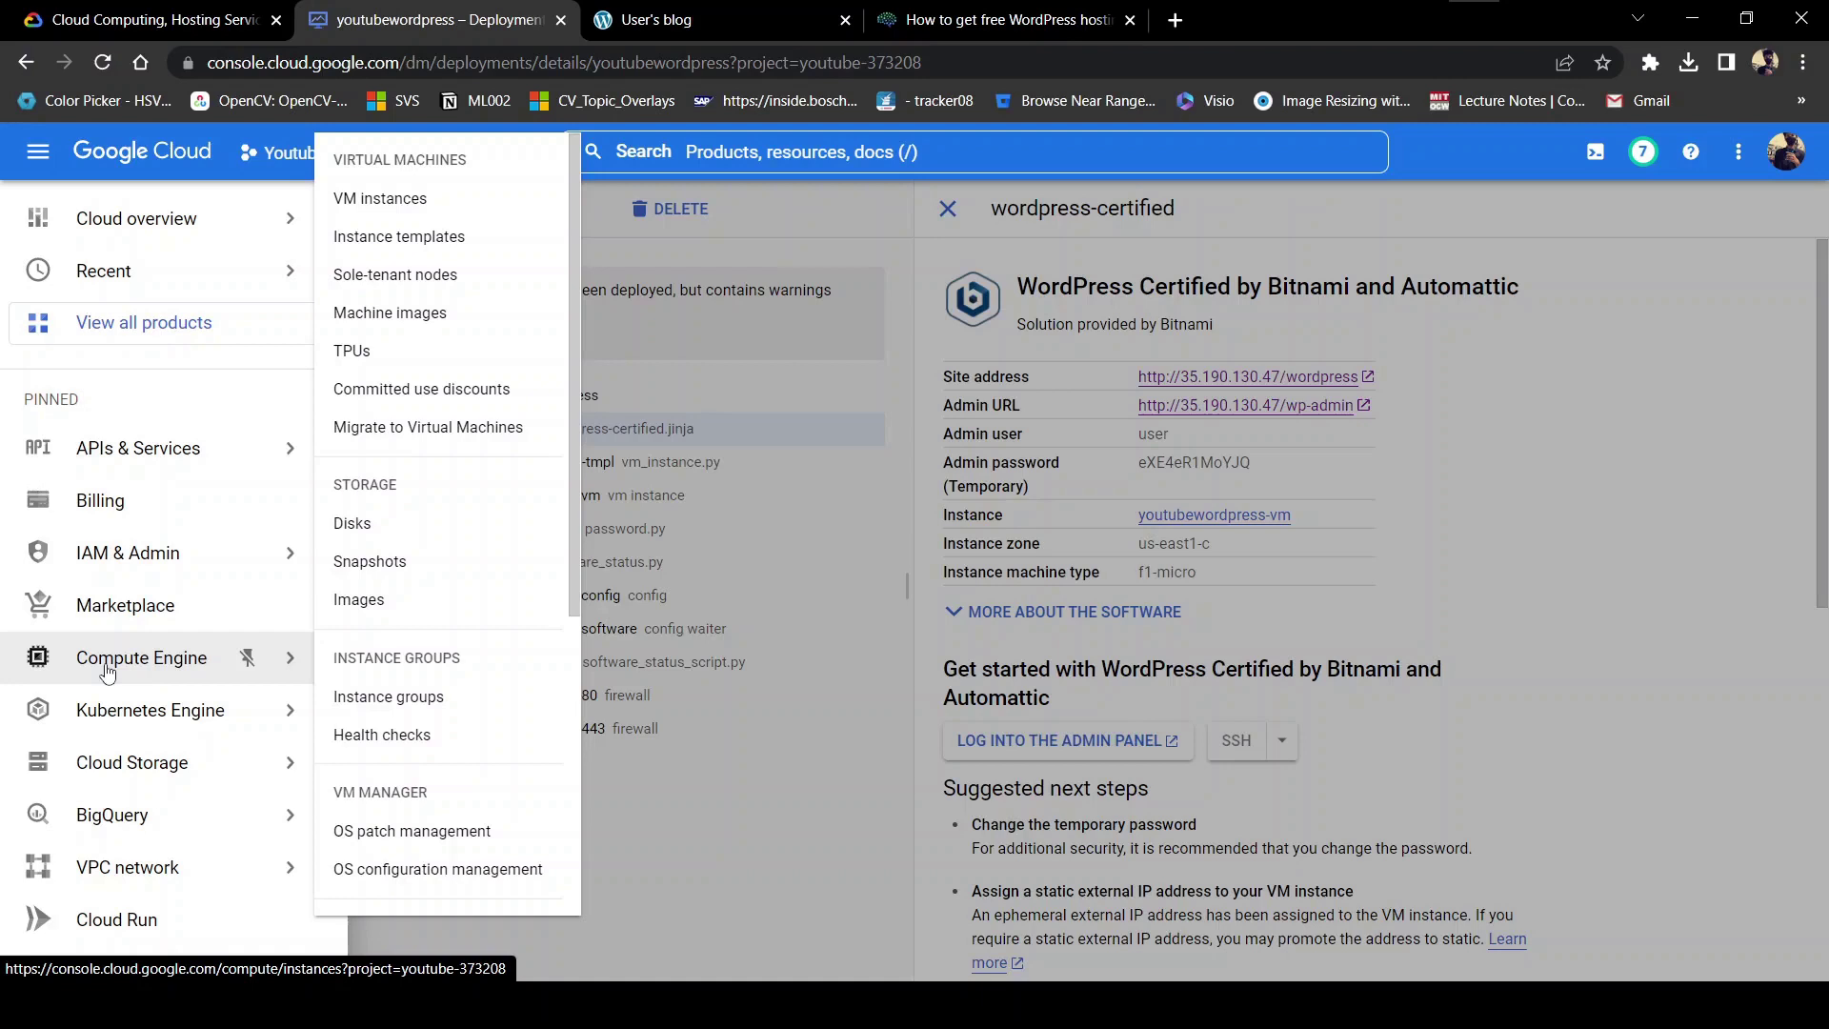
click(377, 200)
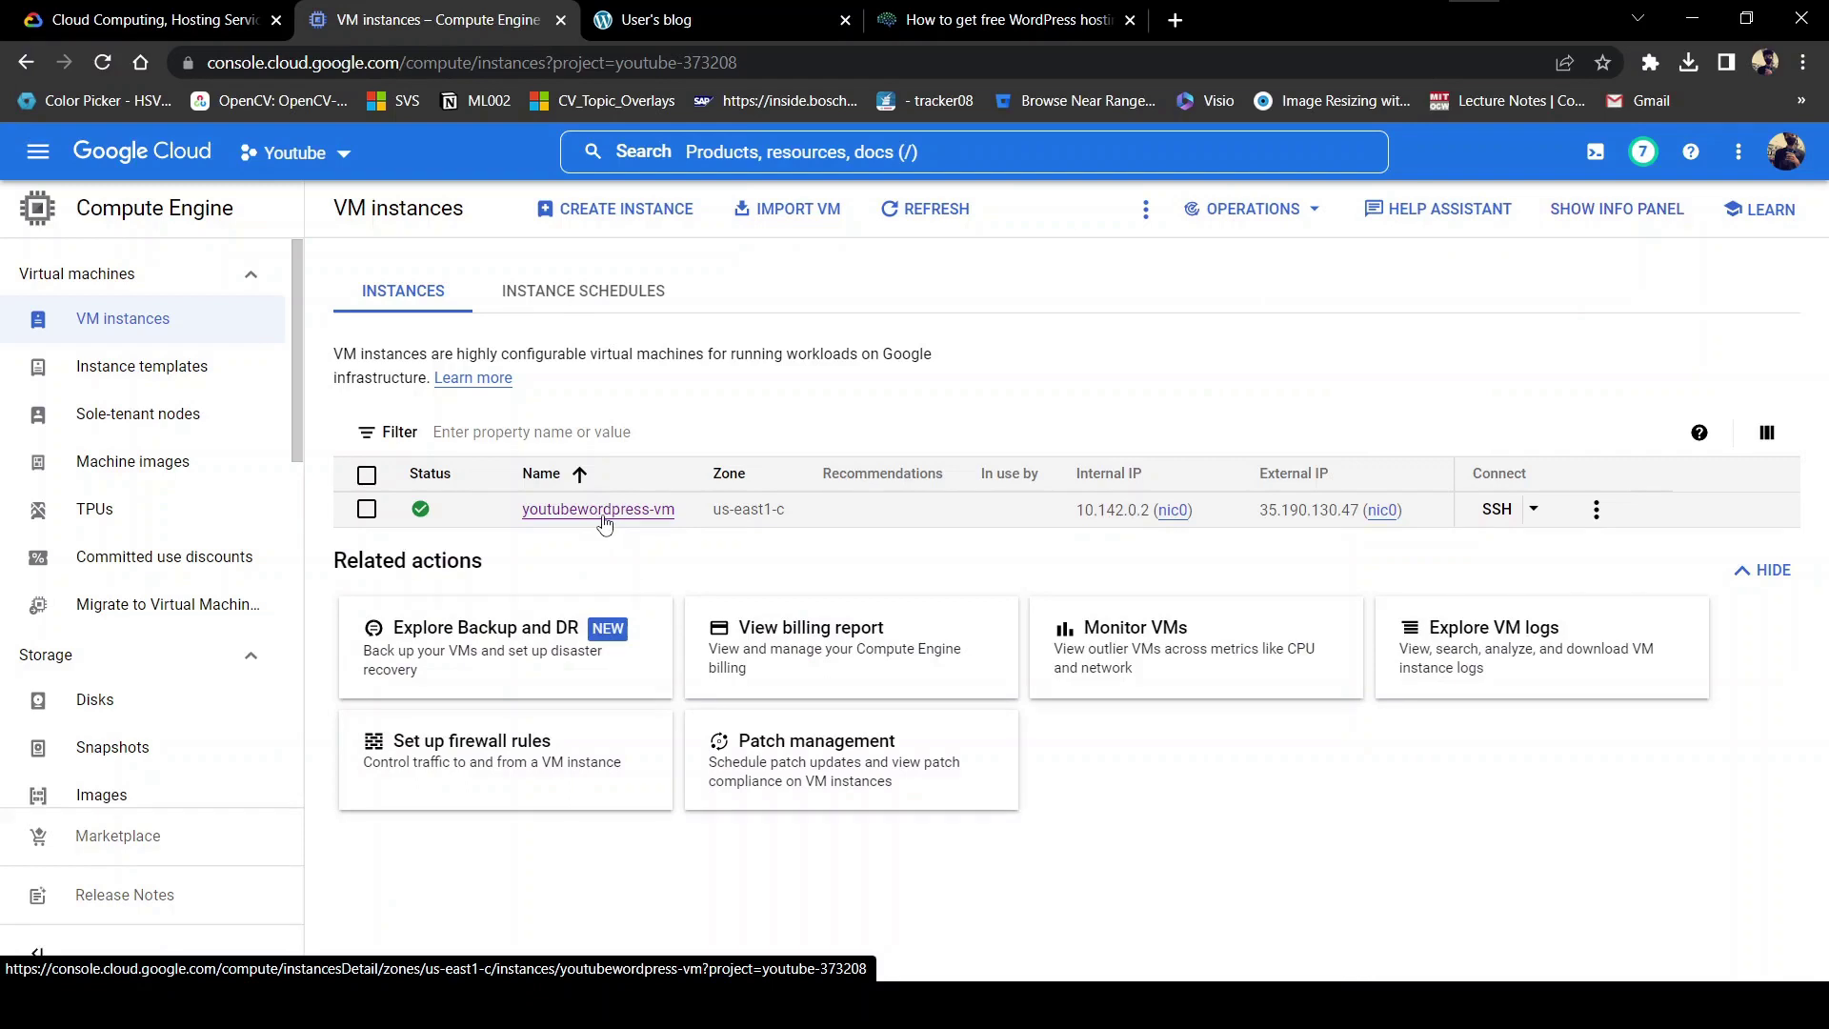
click(606, 520)
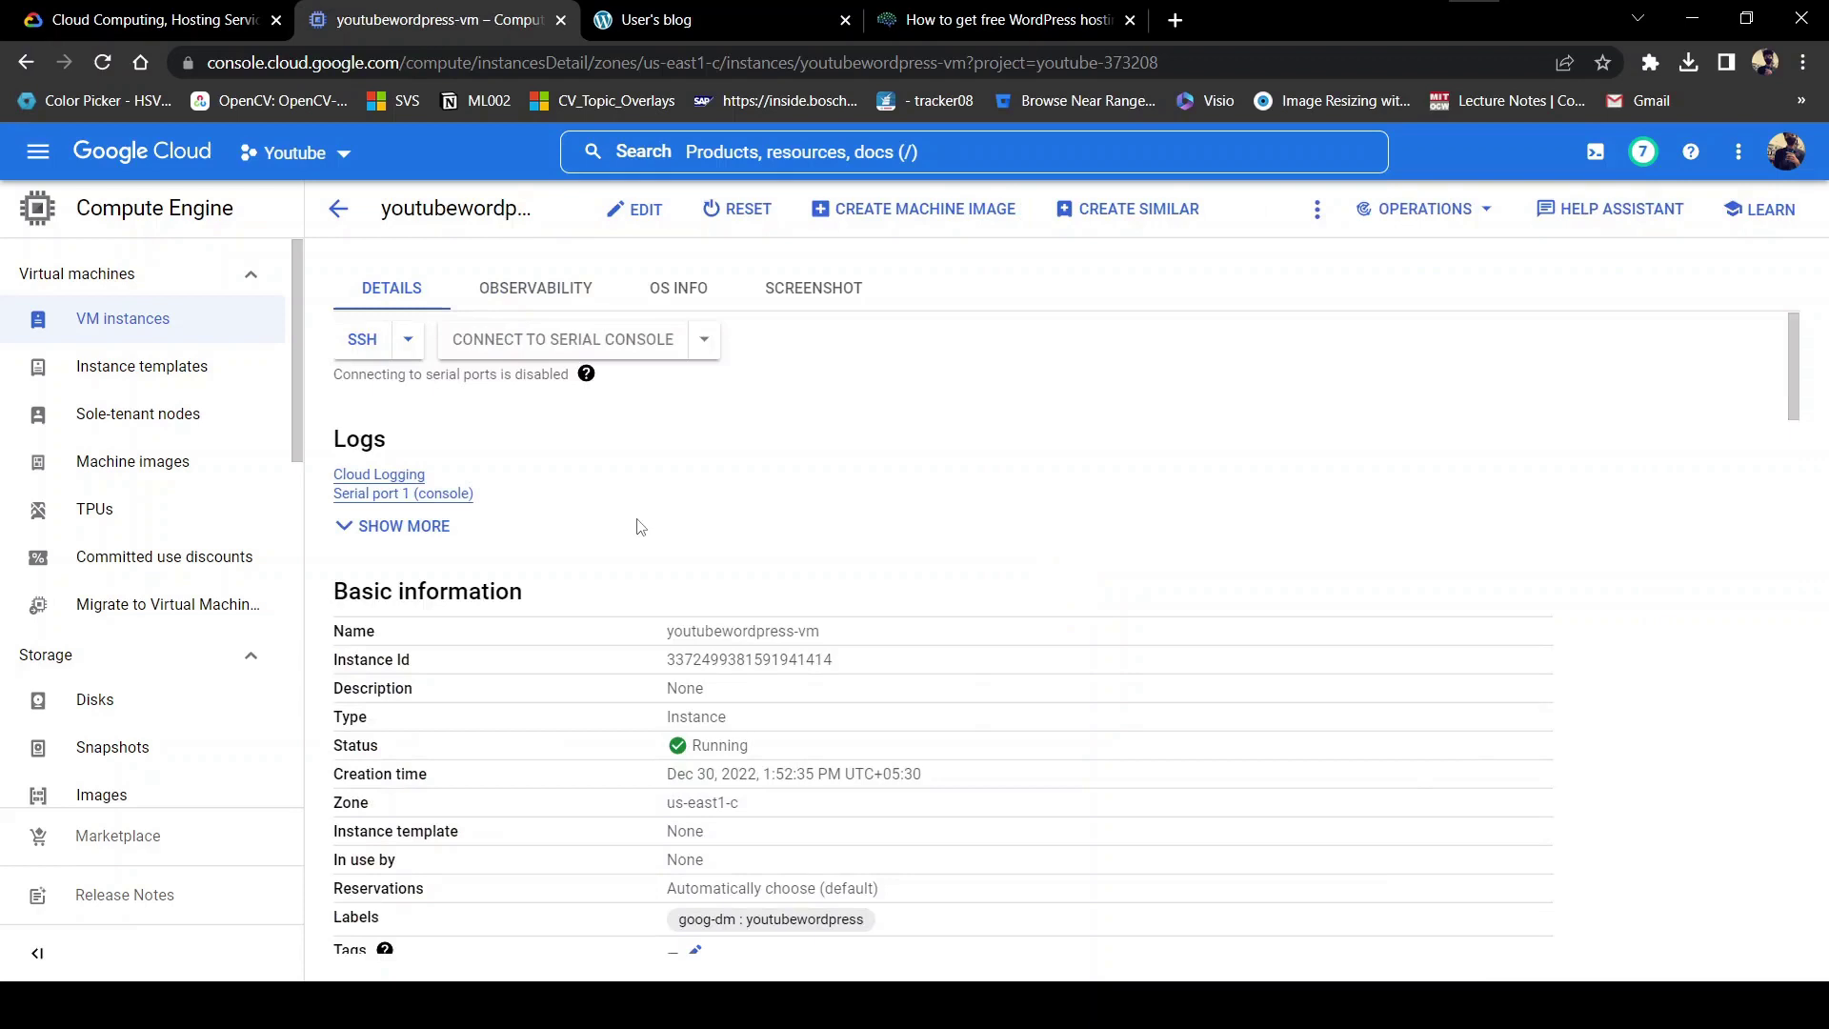
click(624, 229)
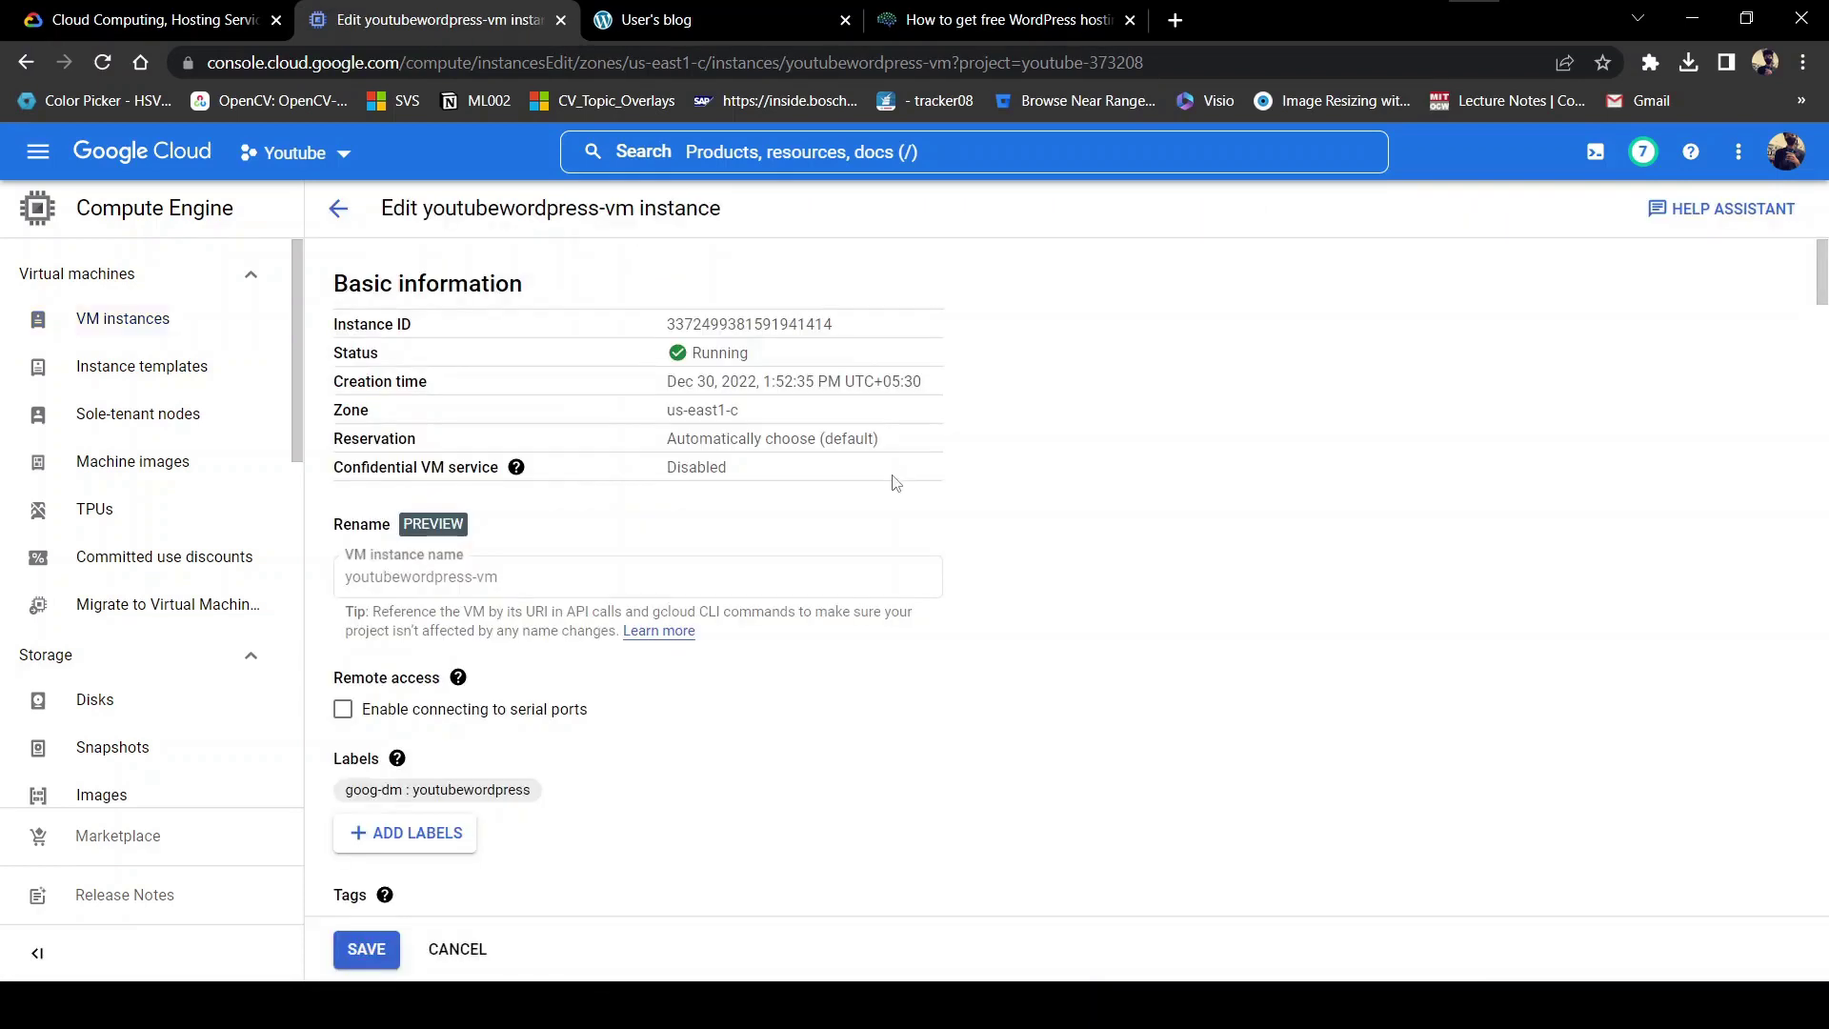
Expand the default network interface of the instance to reach its external IPv4 address setting.
scroll(1045, 412, down, 4)
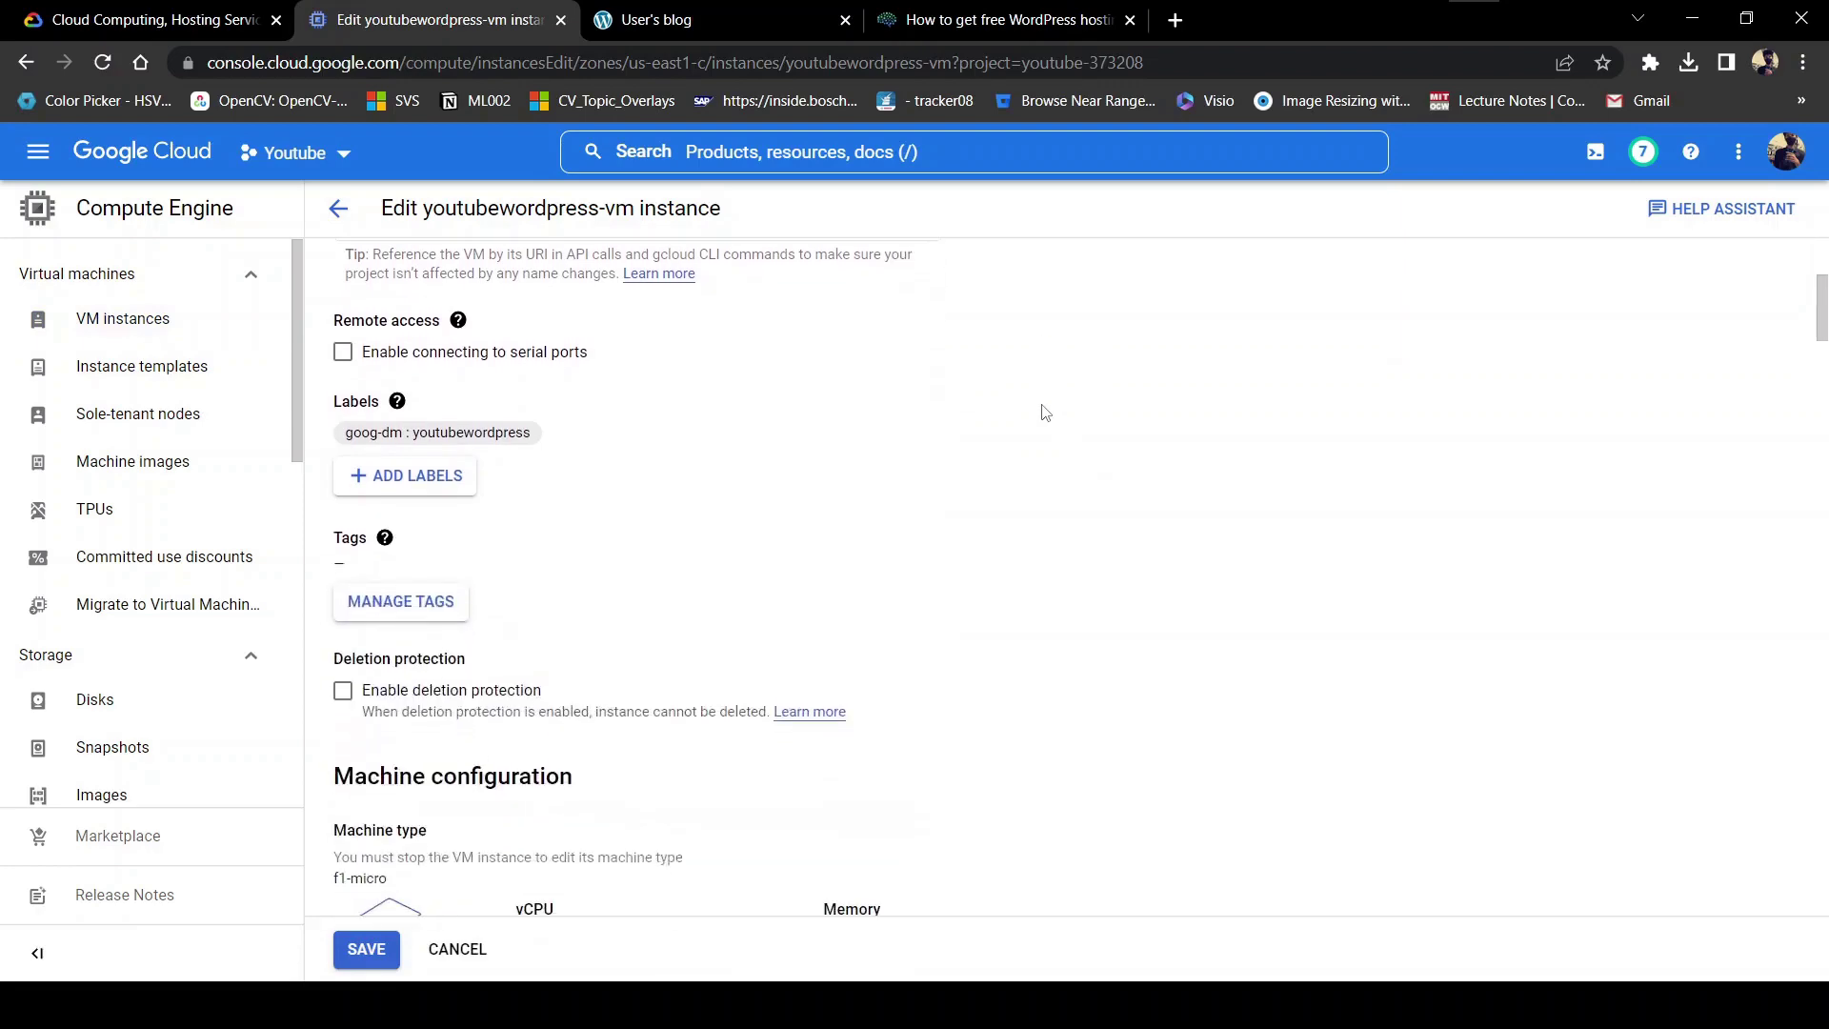
scroll(1046, 412, down, 13)
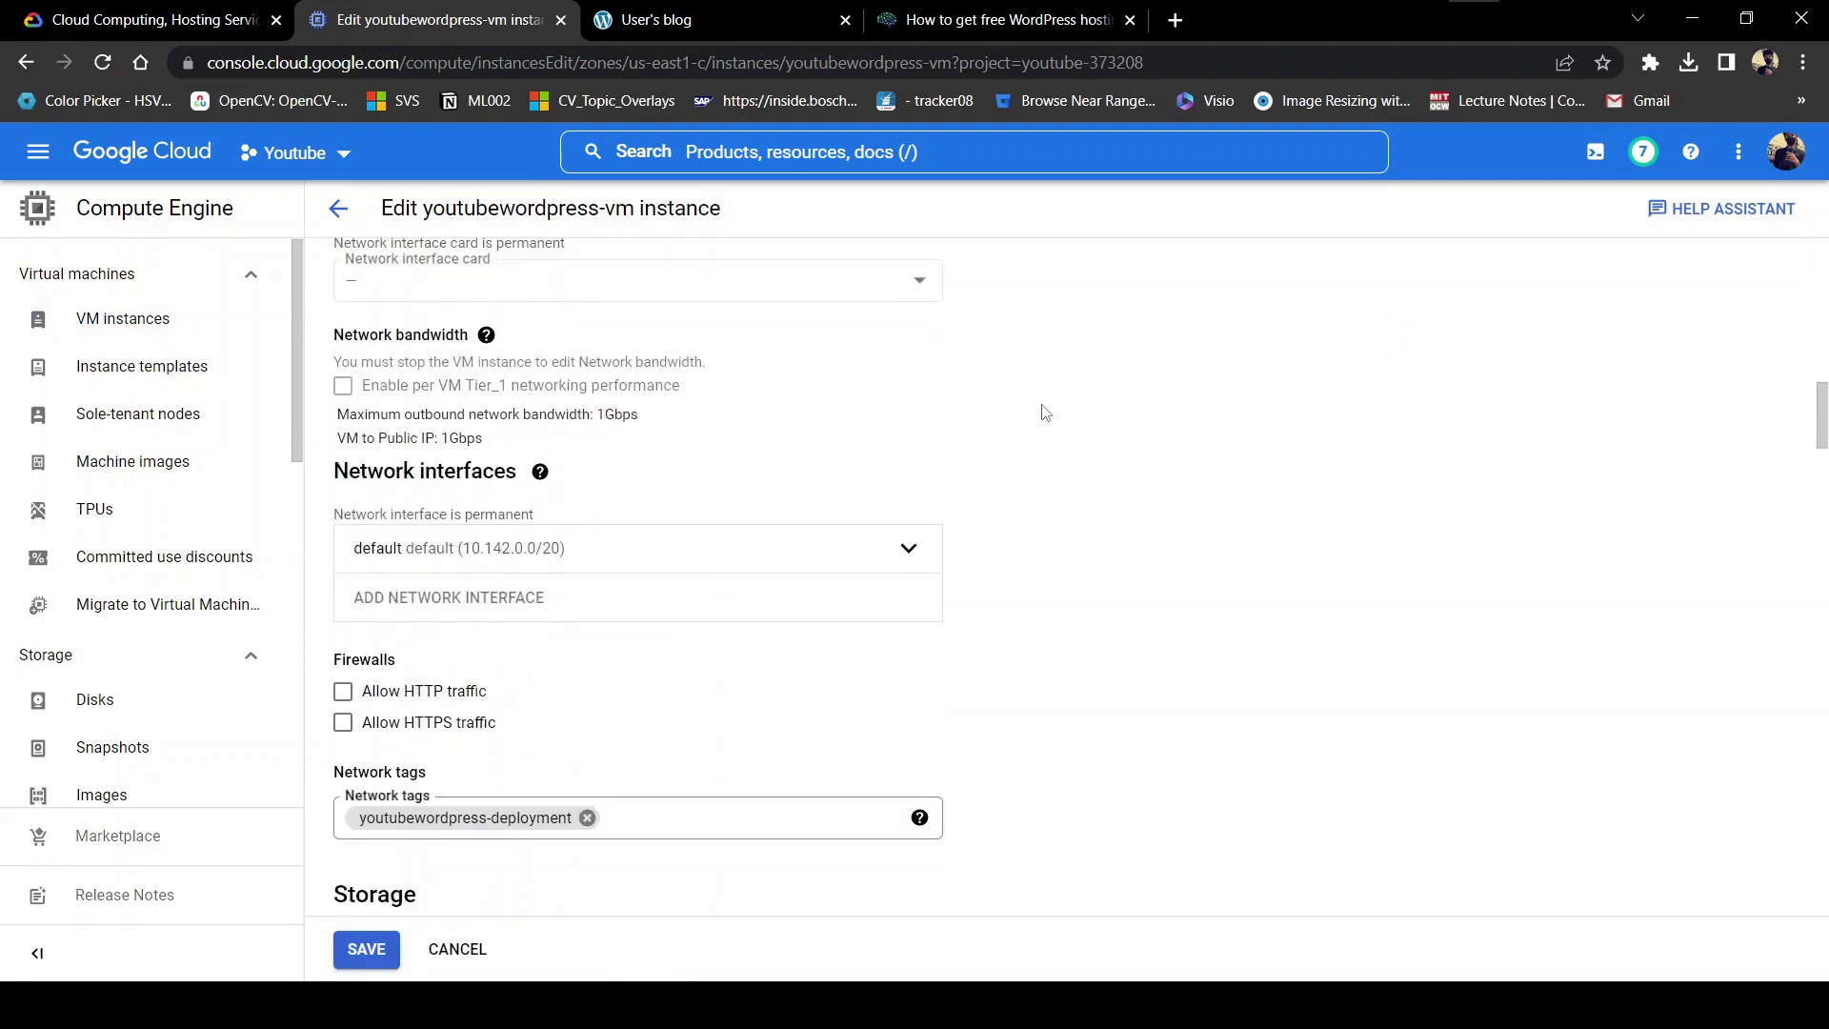
scroll(1046, 411, down, 1)
drag(340, 355, 505, 363)
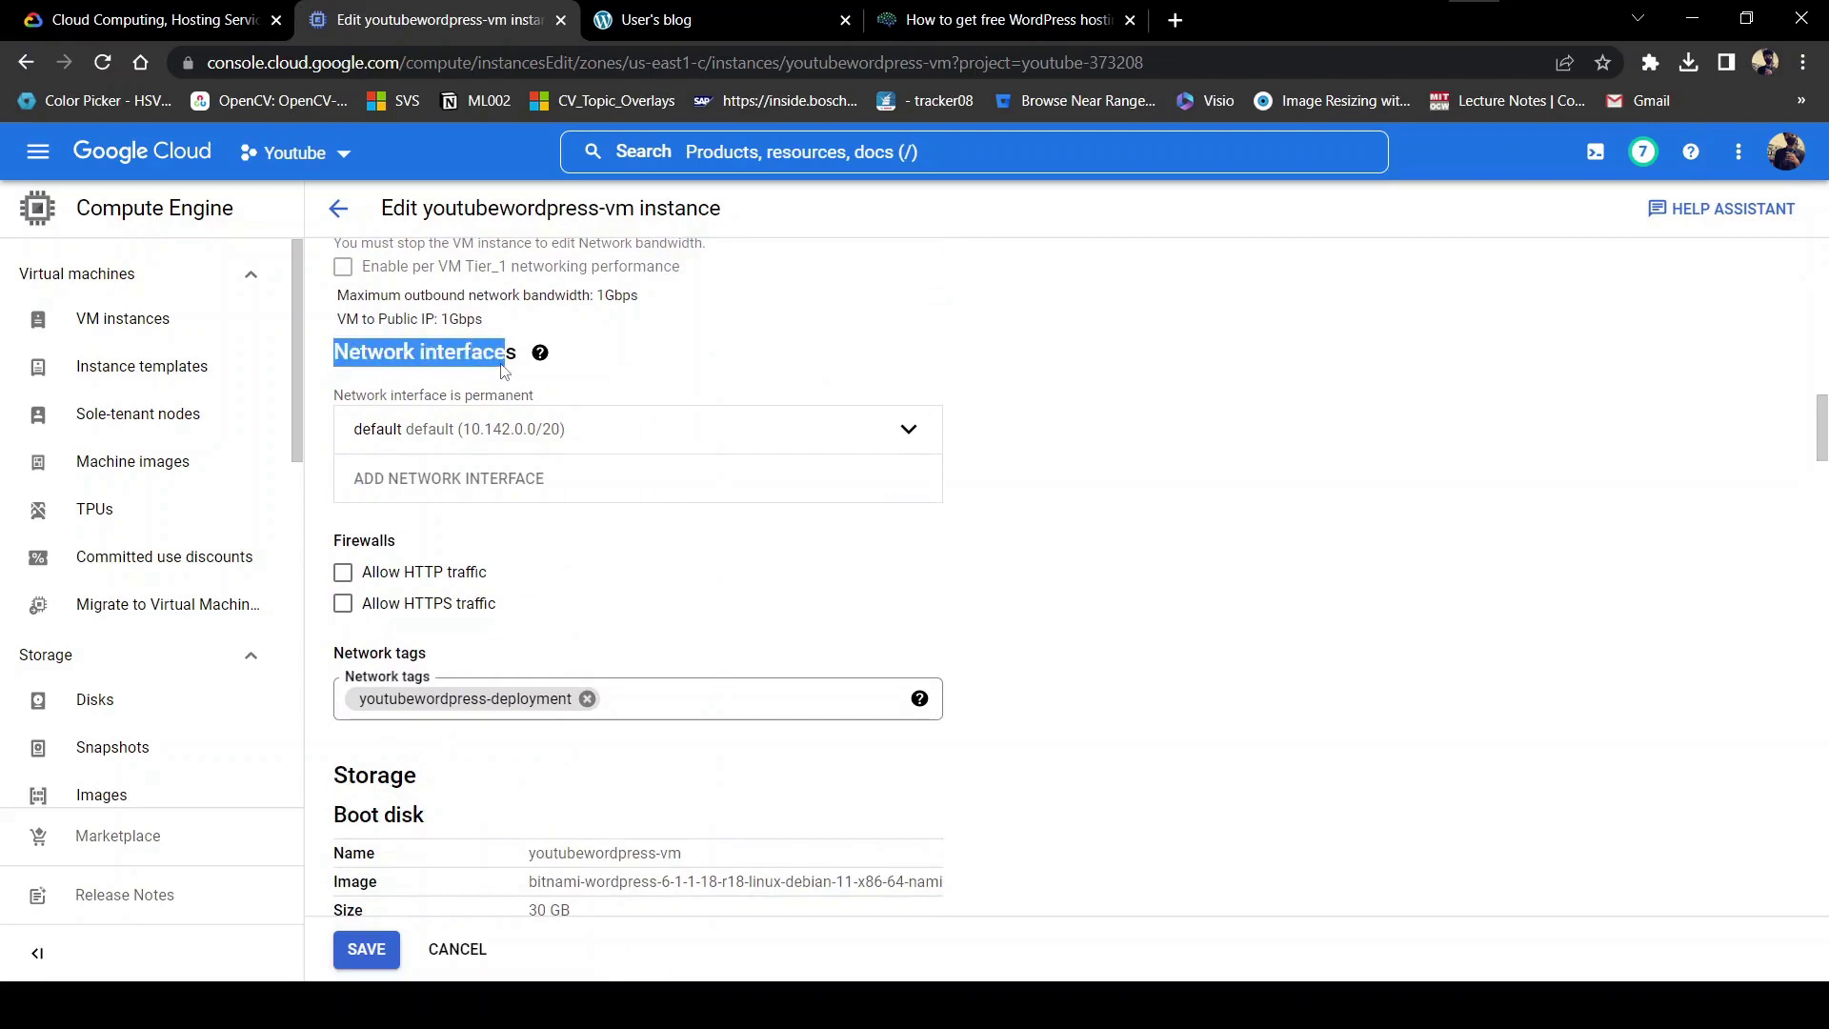
click(789, 357)
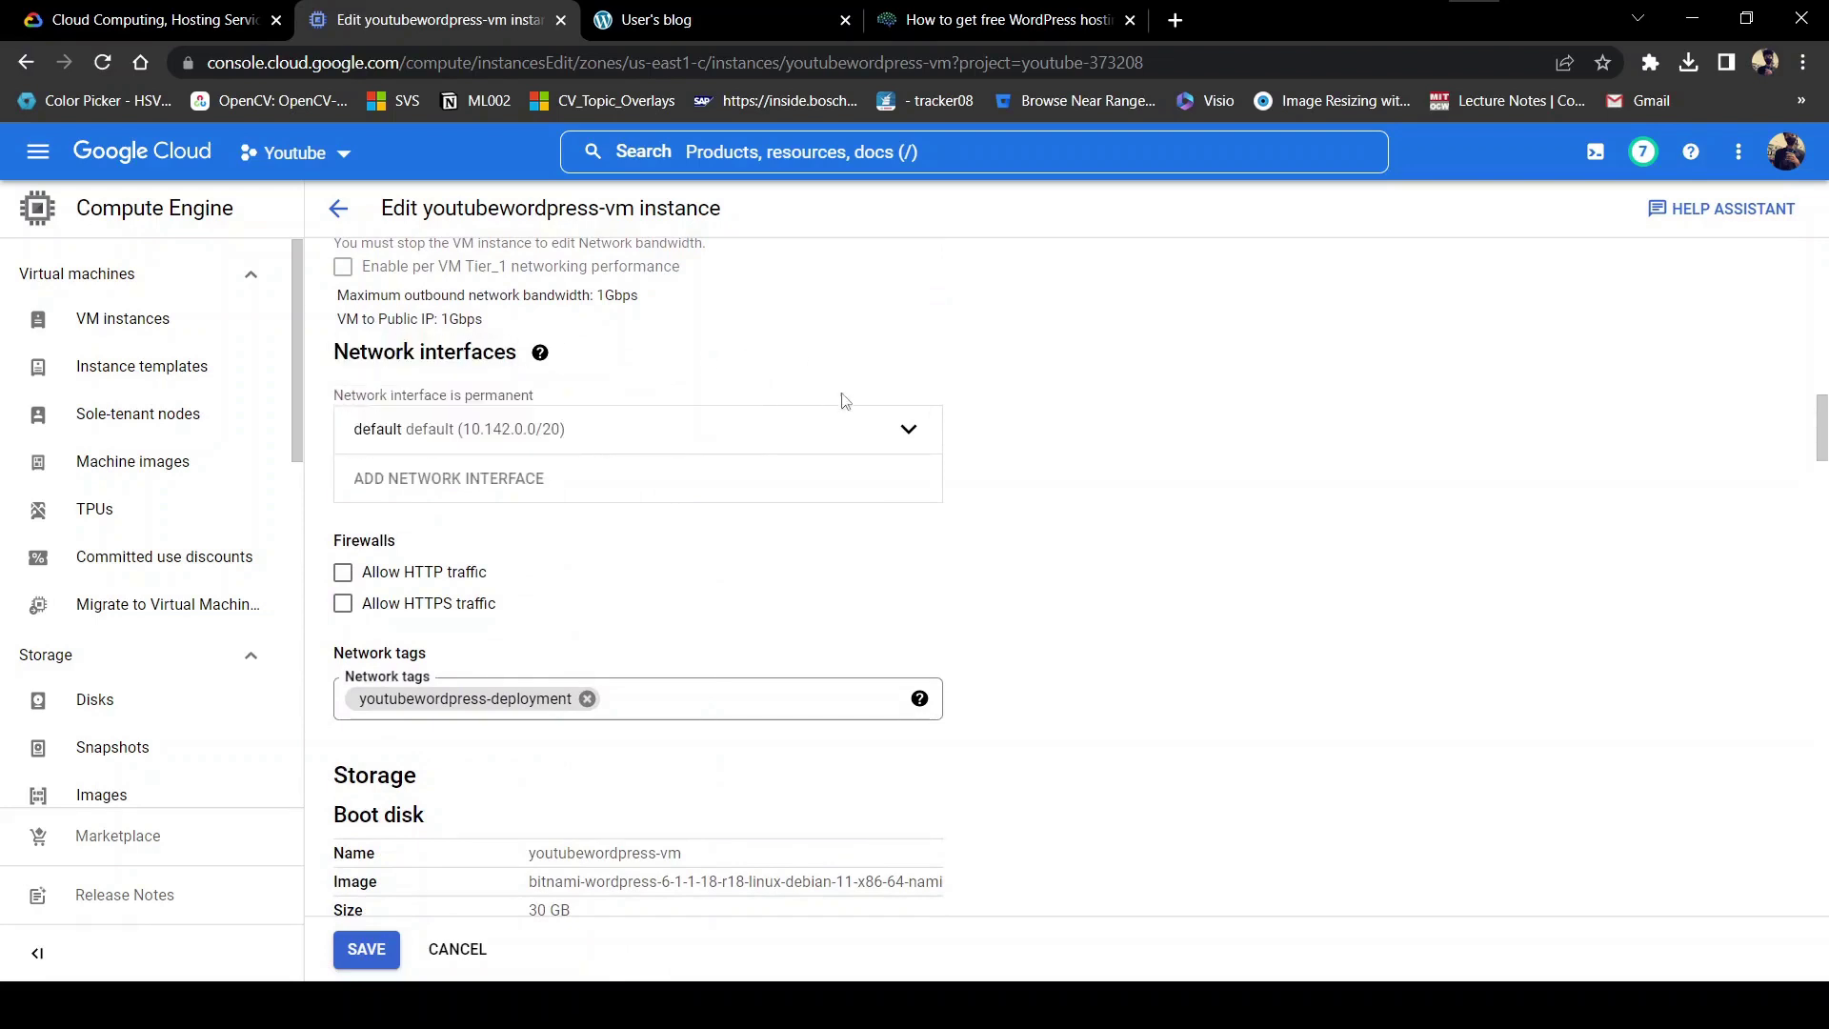
click(905, 433)
scroll(1039, 473, down, 1)
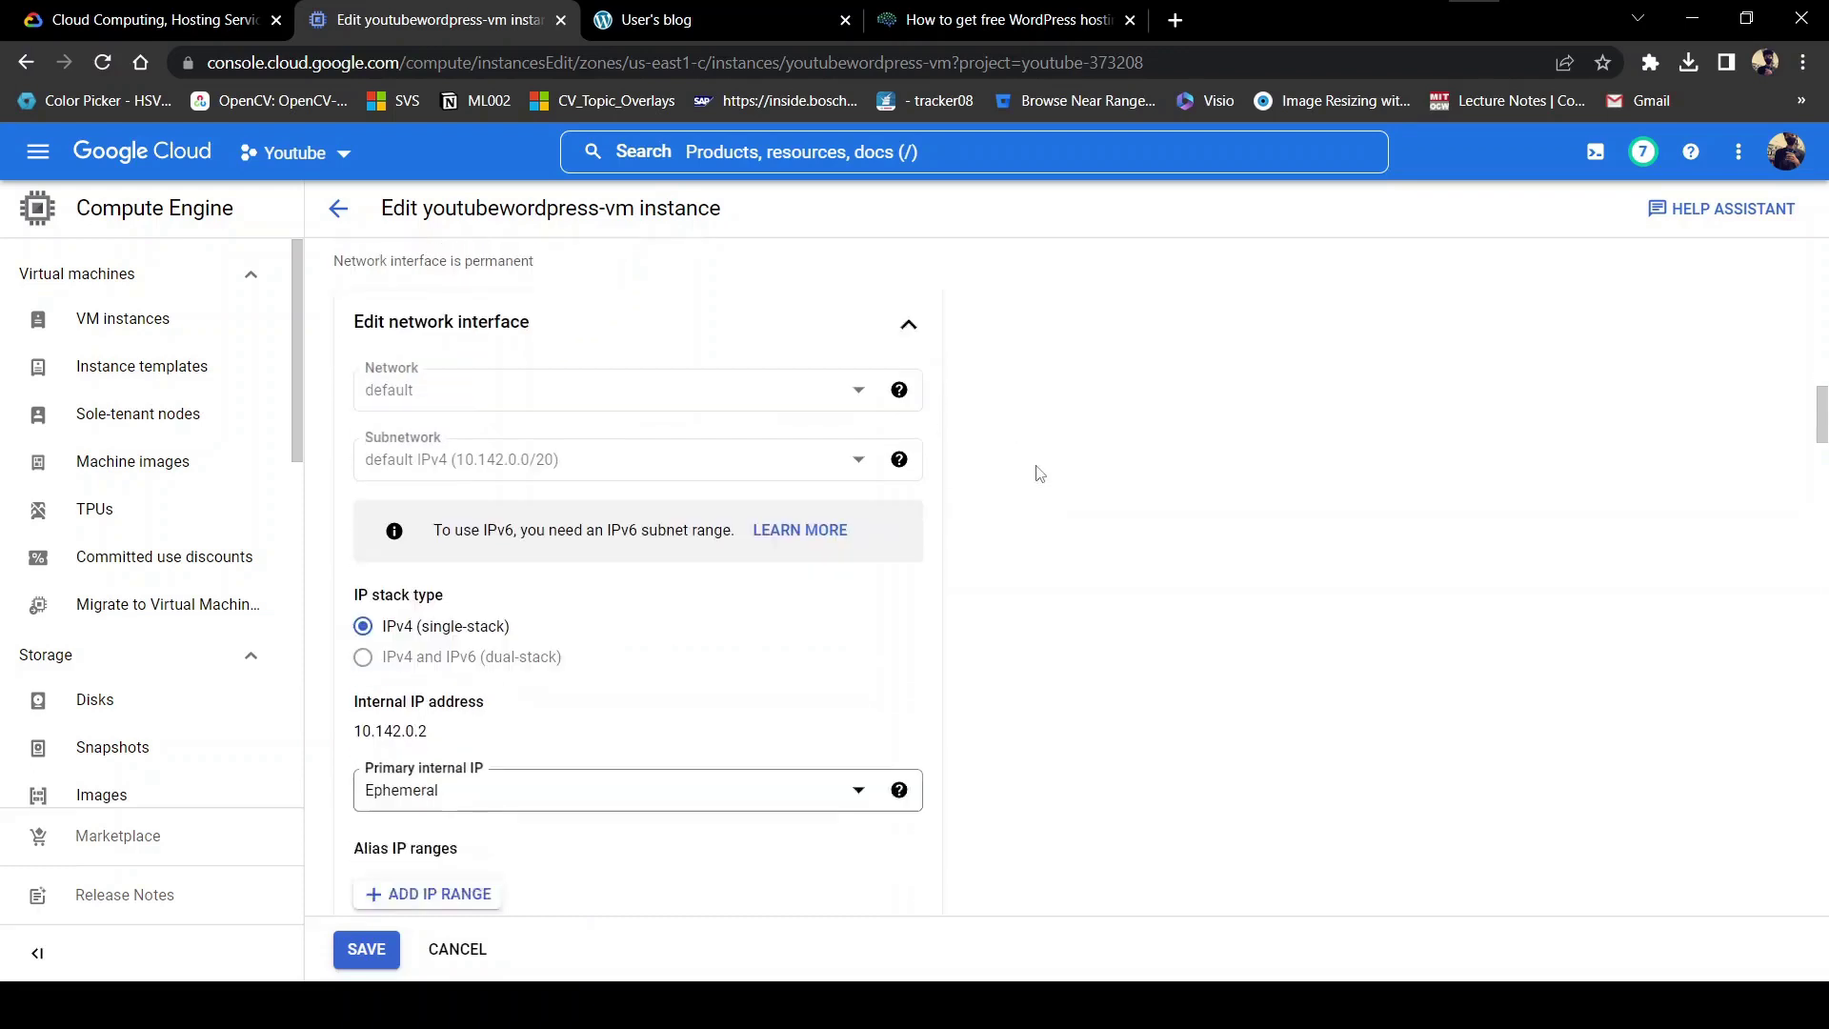
scroll(1039, 473, down, 3)
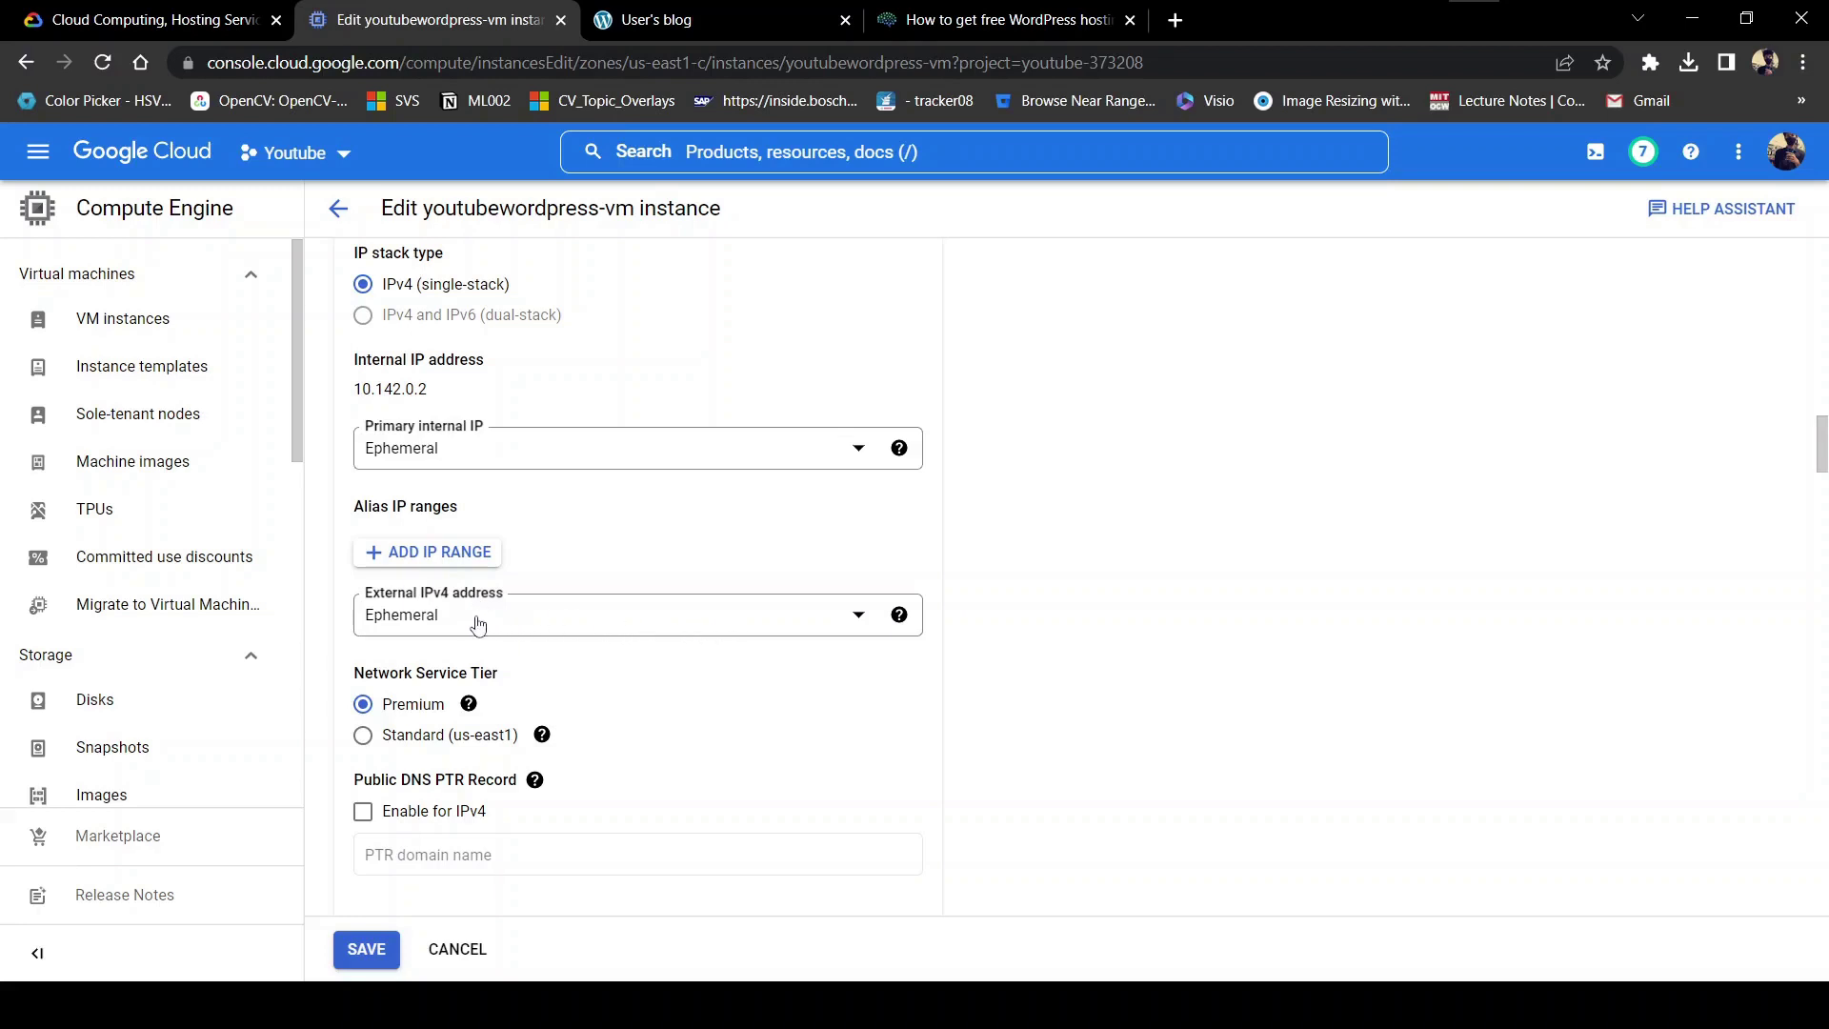
Reserve a new static external IPv4 address named youtubewordpress for the network interface and save the instance.
click(553, 625)
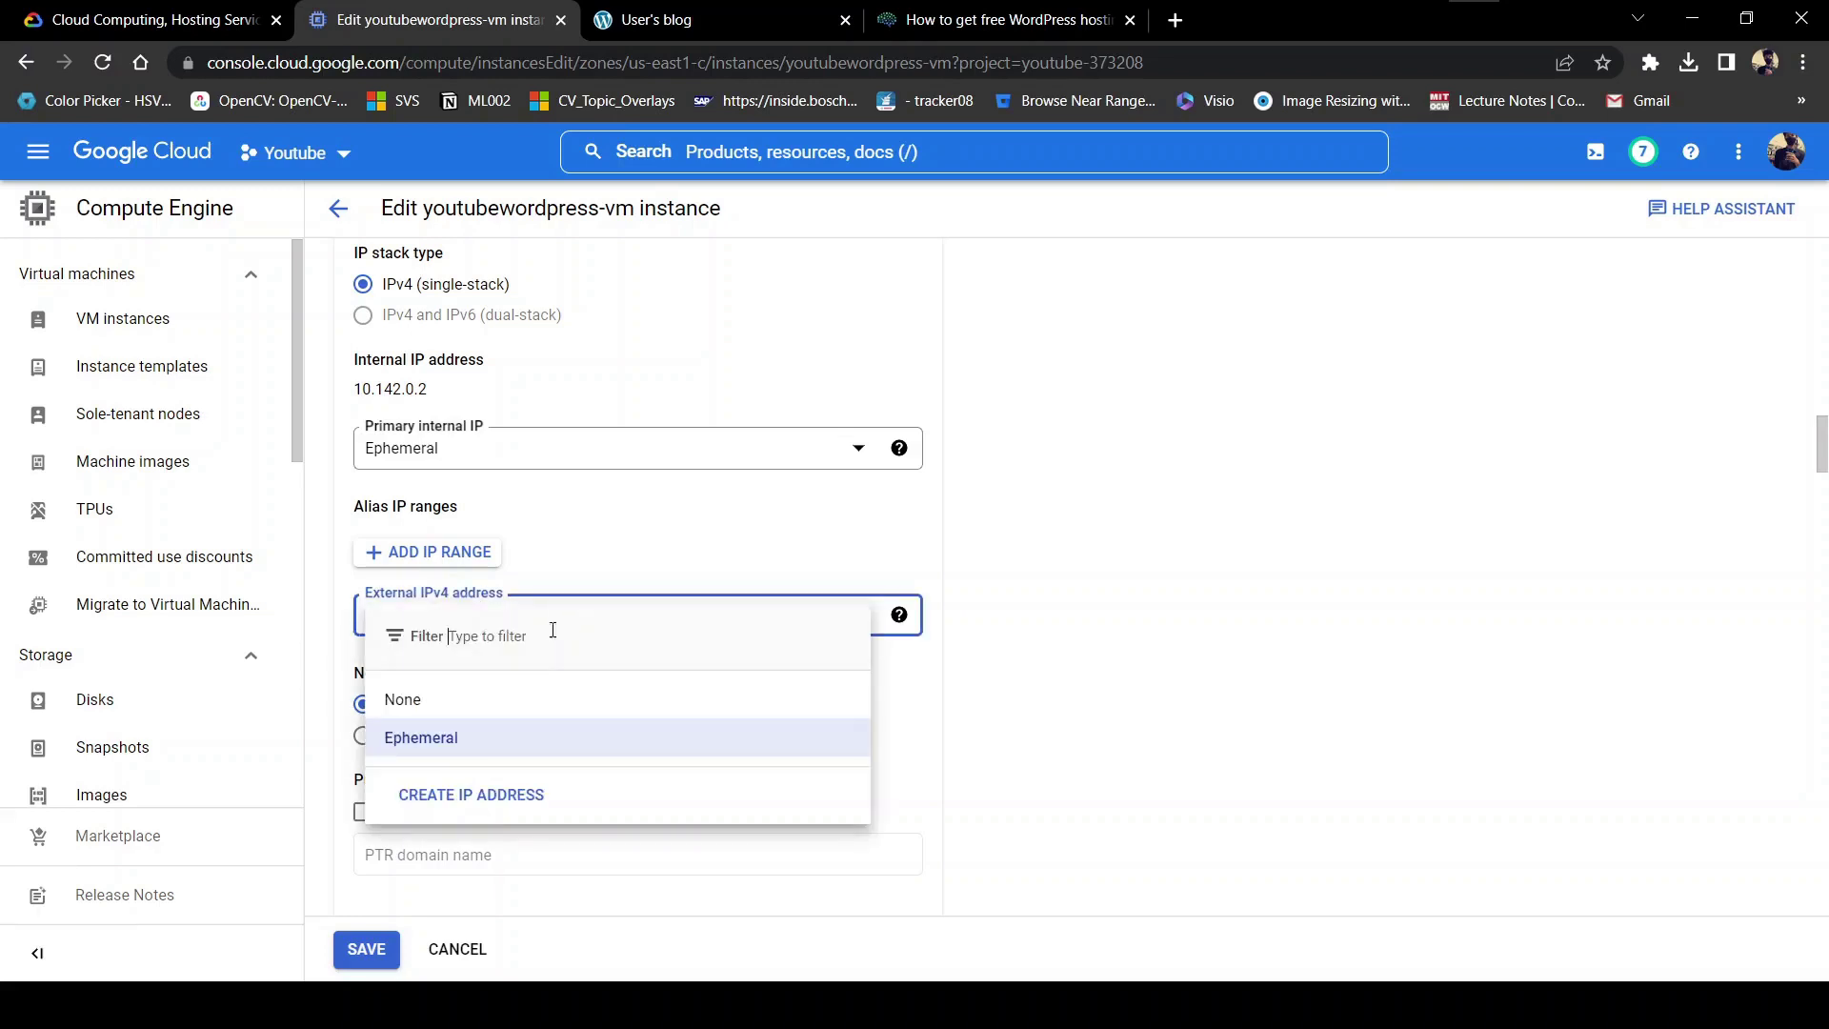
click(471, 798)
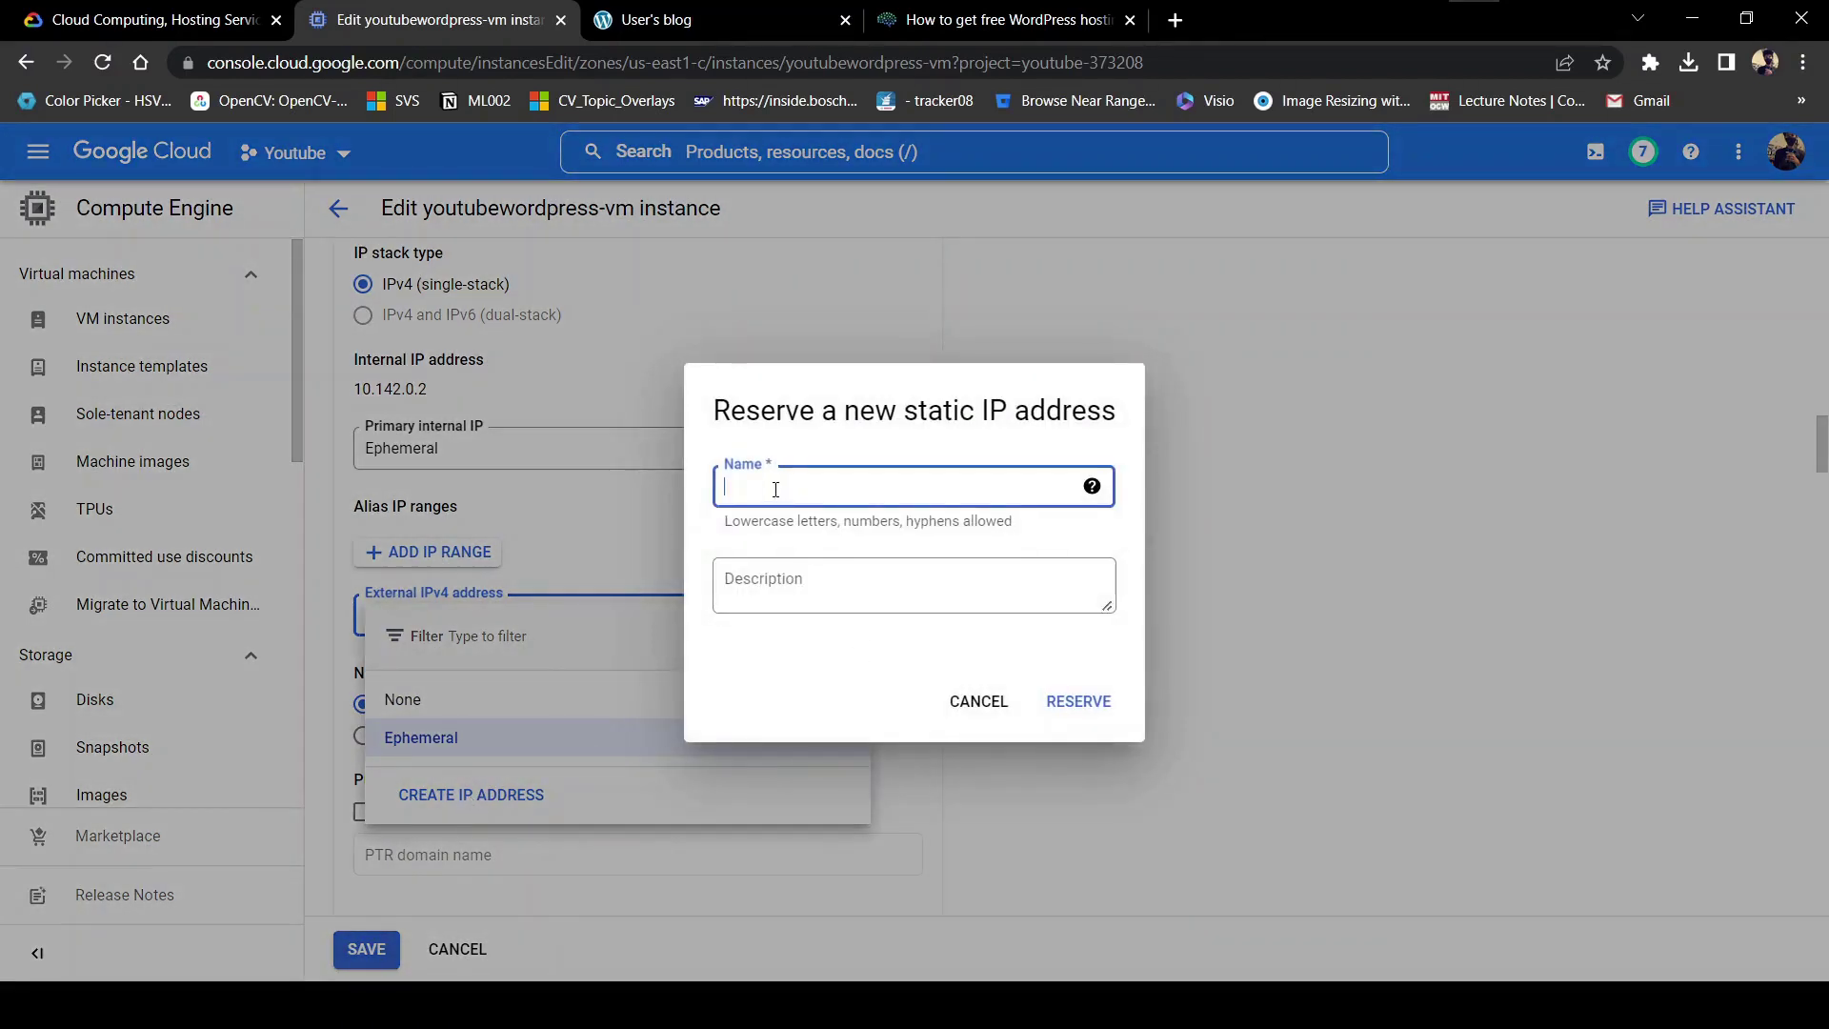
text(youtubewordpress)
click(1081, 705)
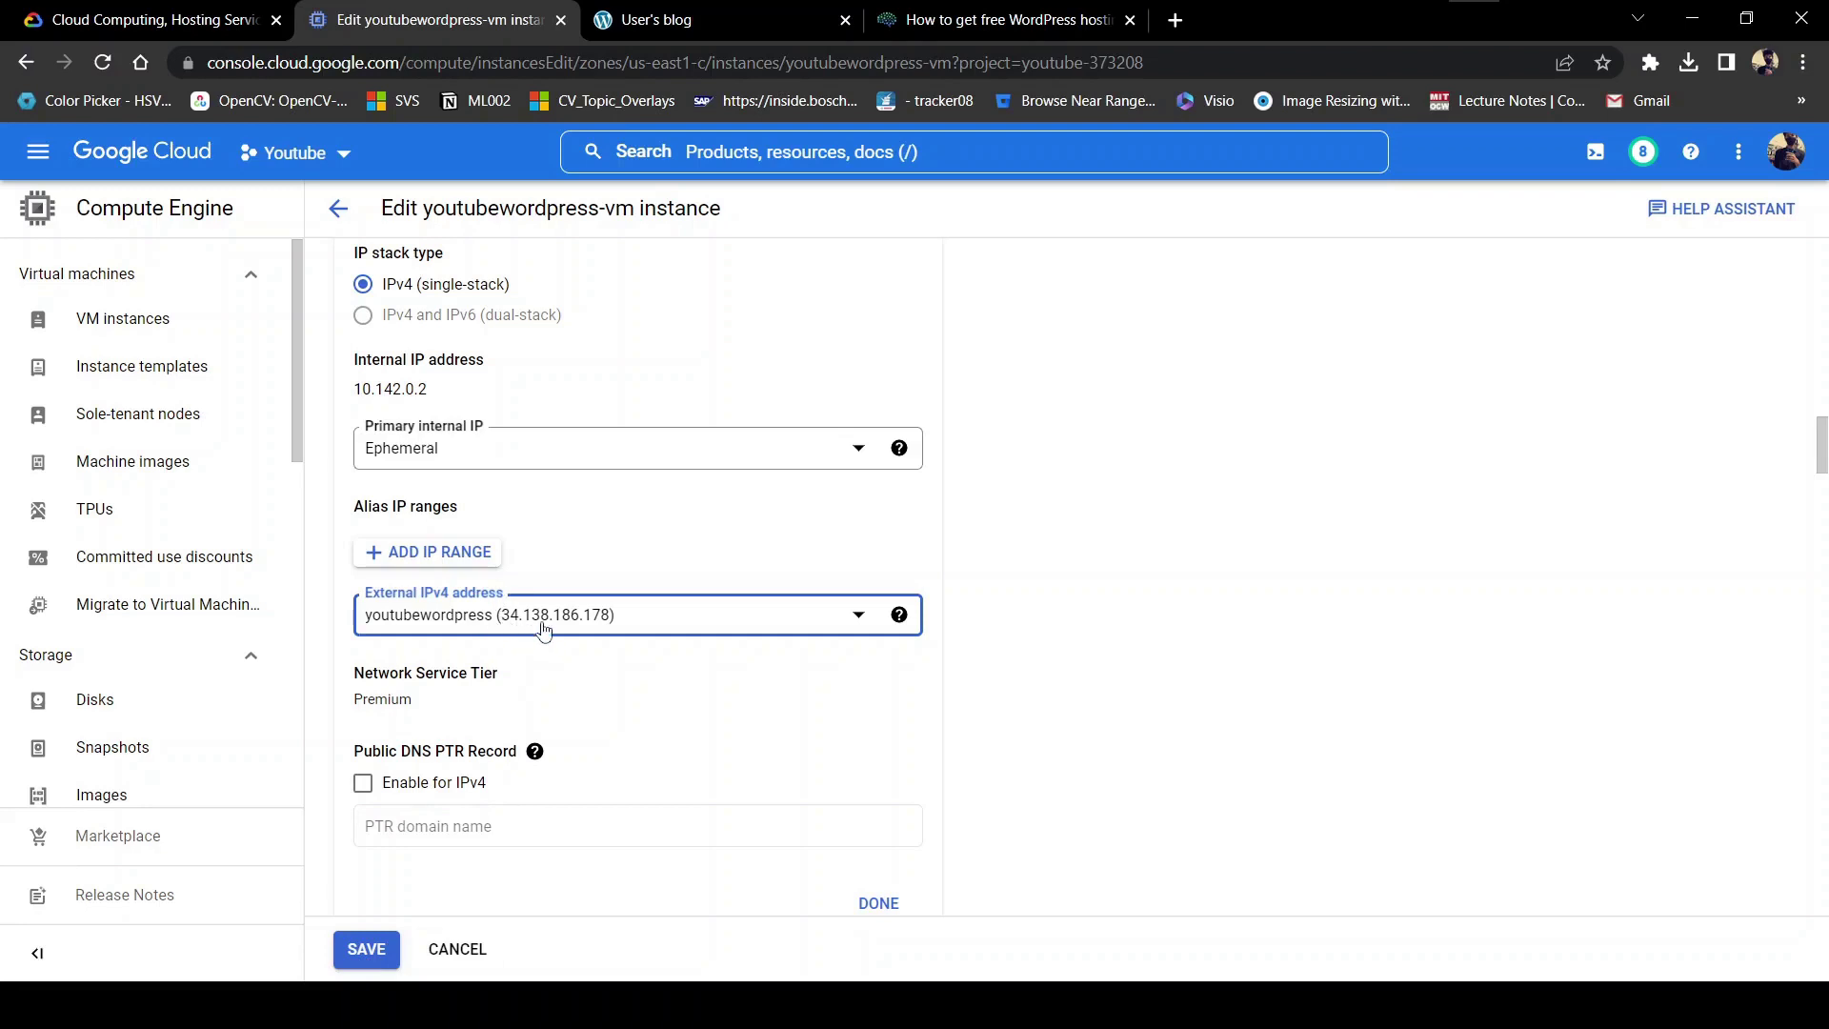
click(387, 951)
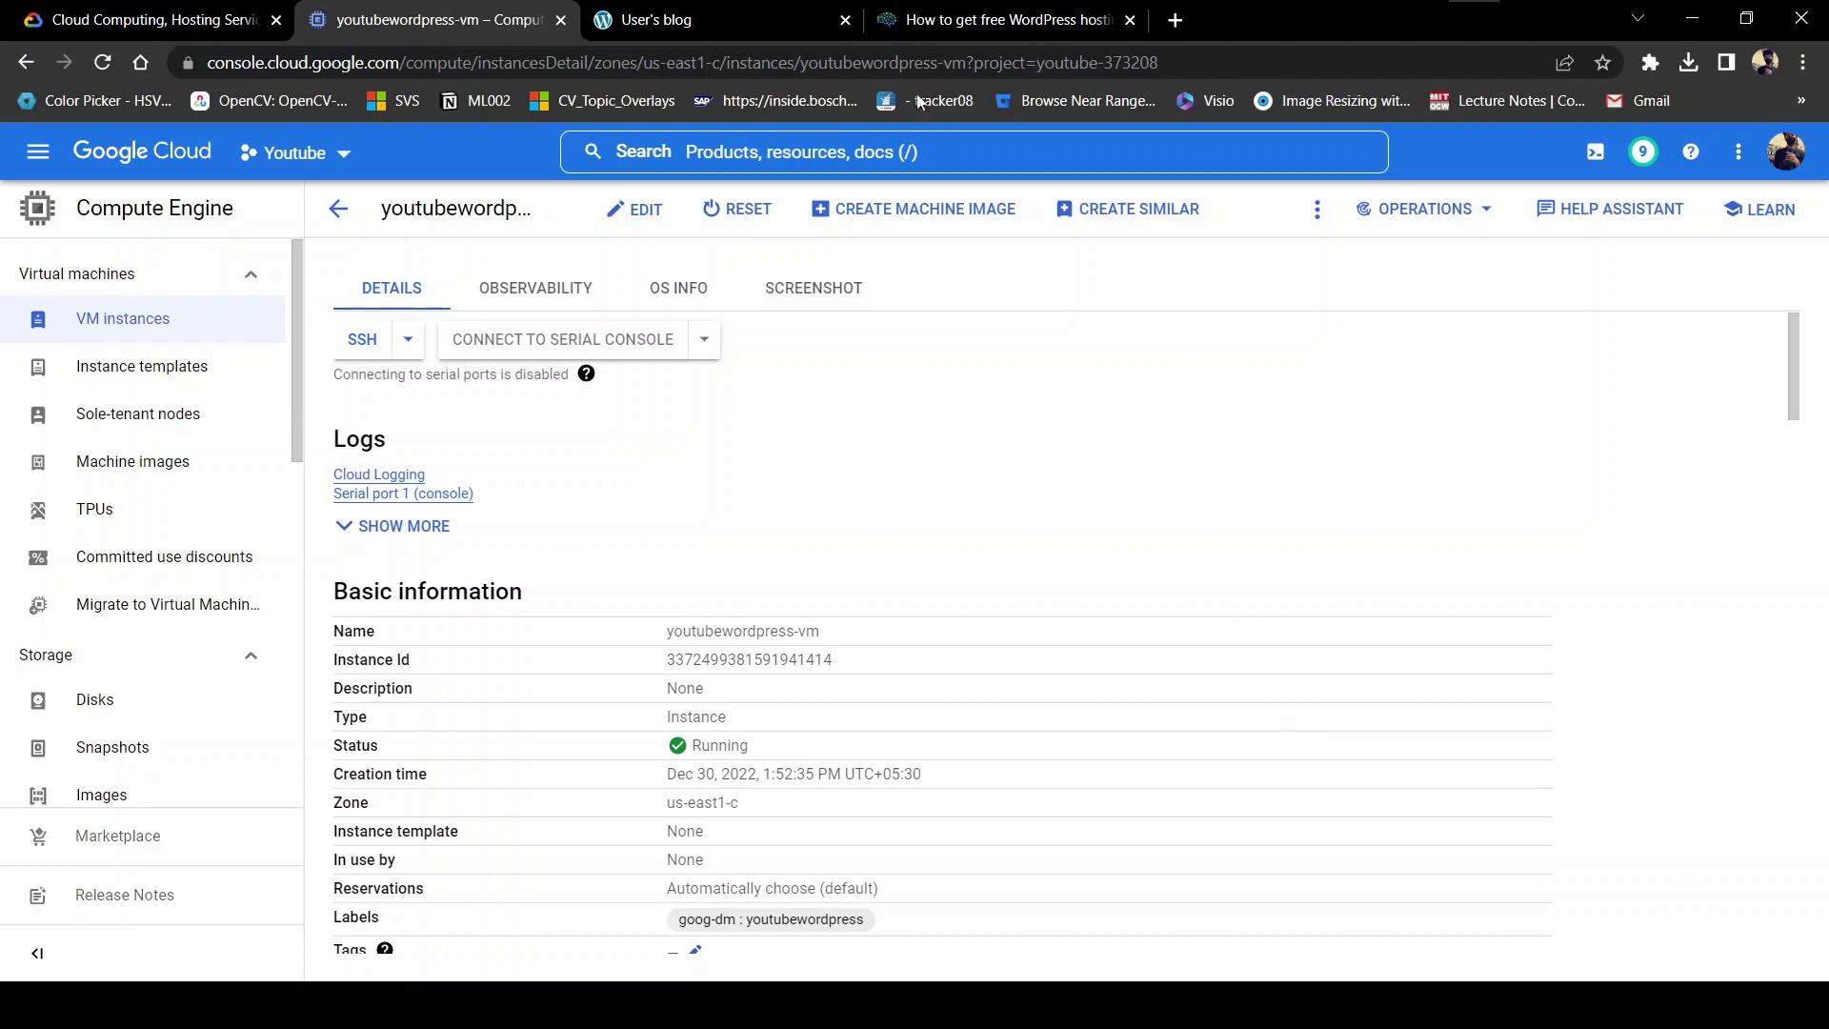
Go to Deployment Manager and open the details of the youtubewordpress deployment.
click(922, 157)
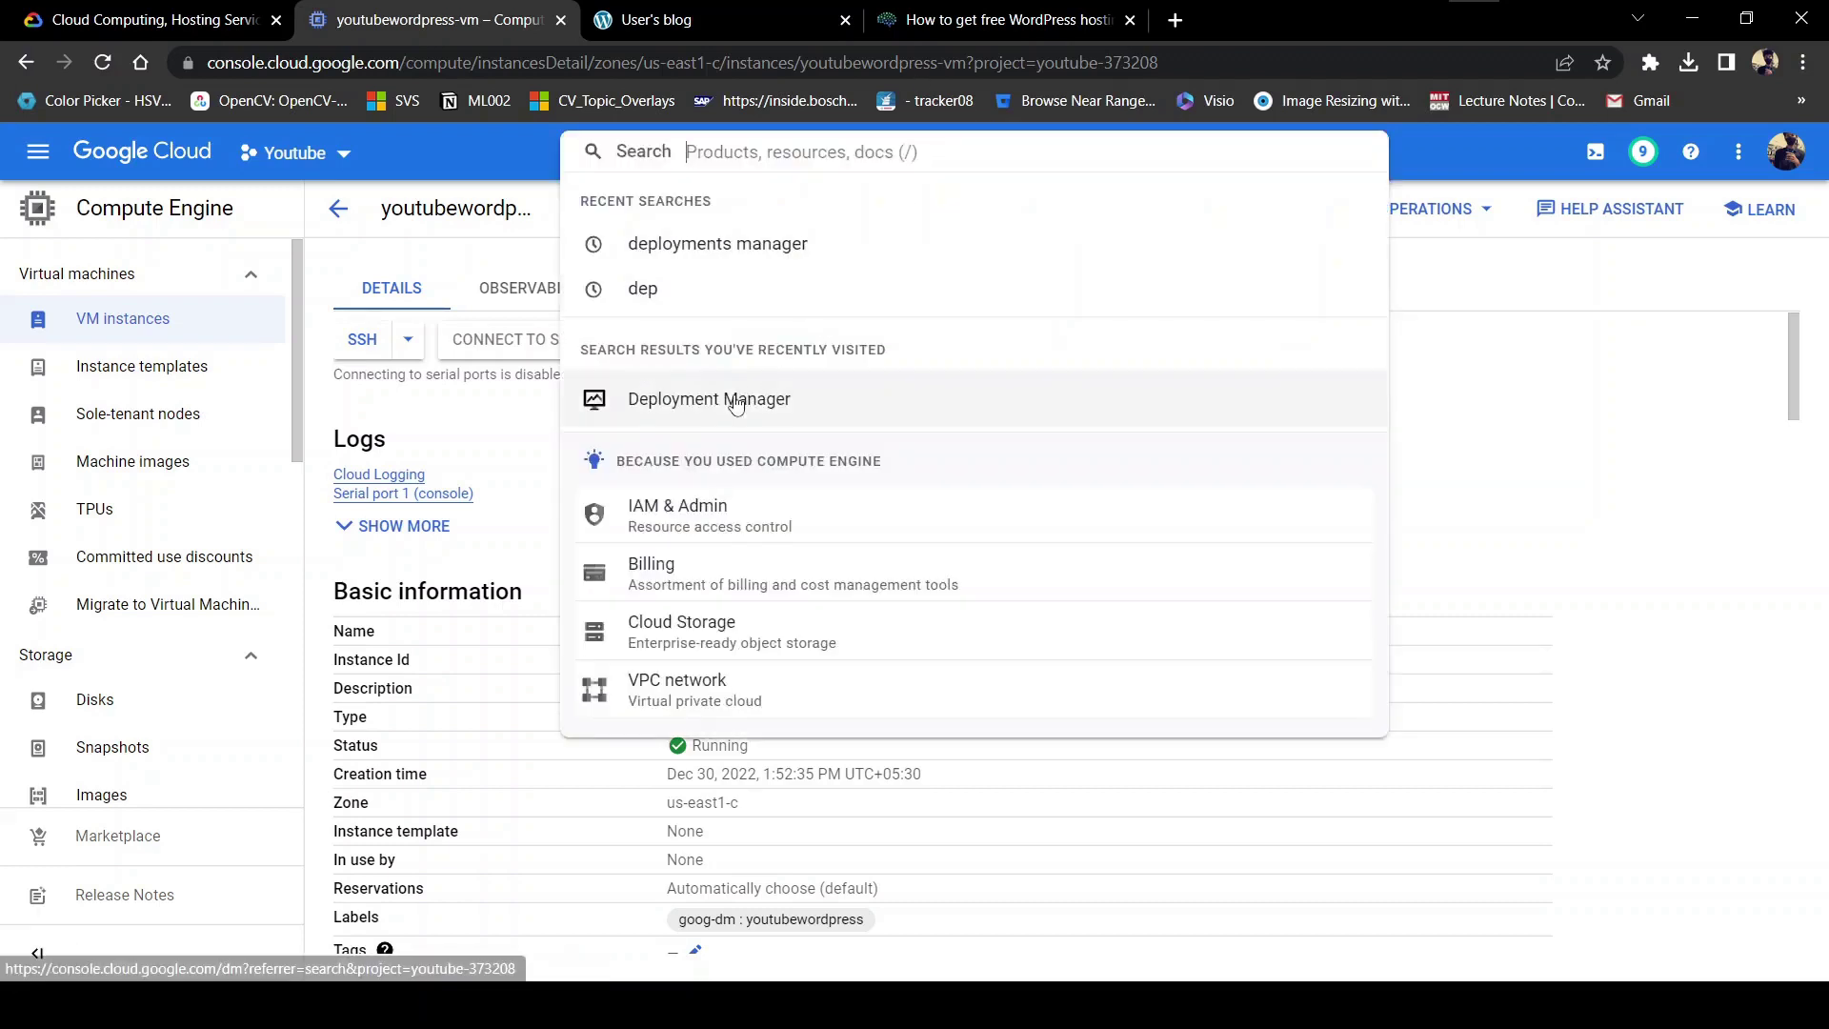
click(669, 408)
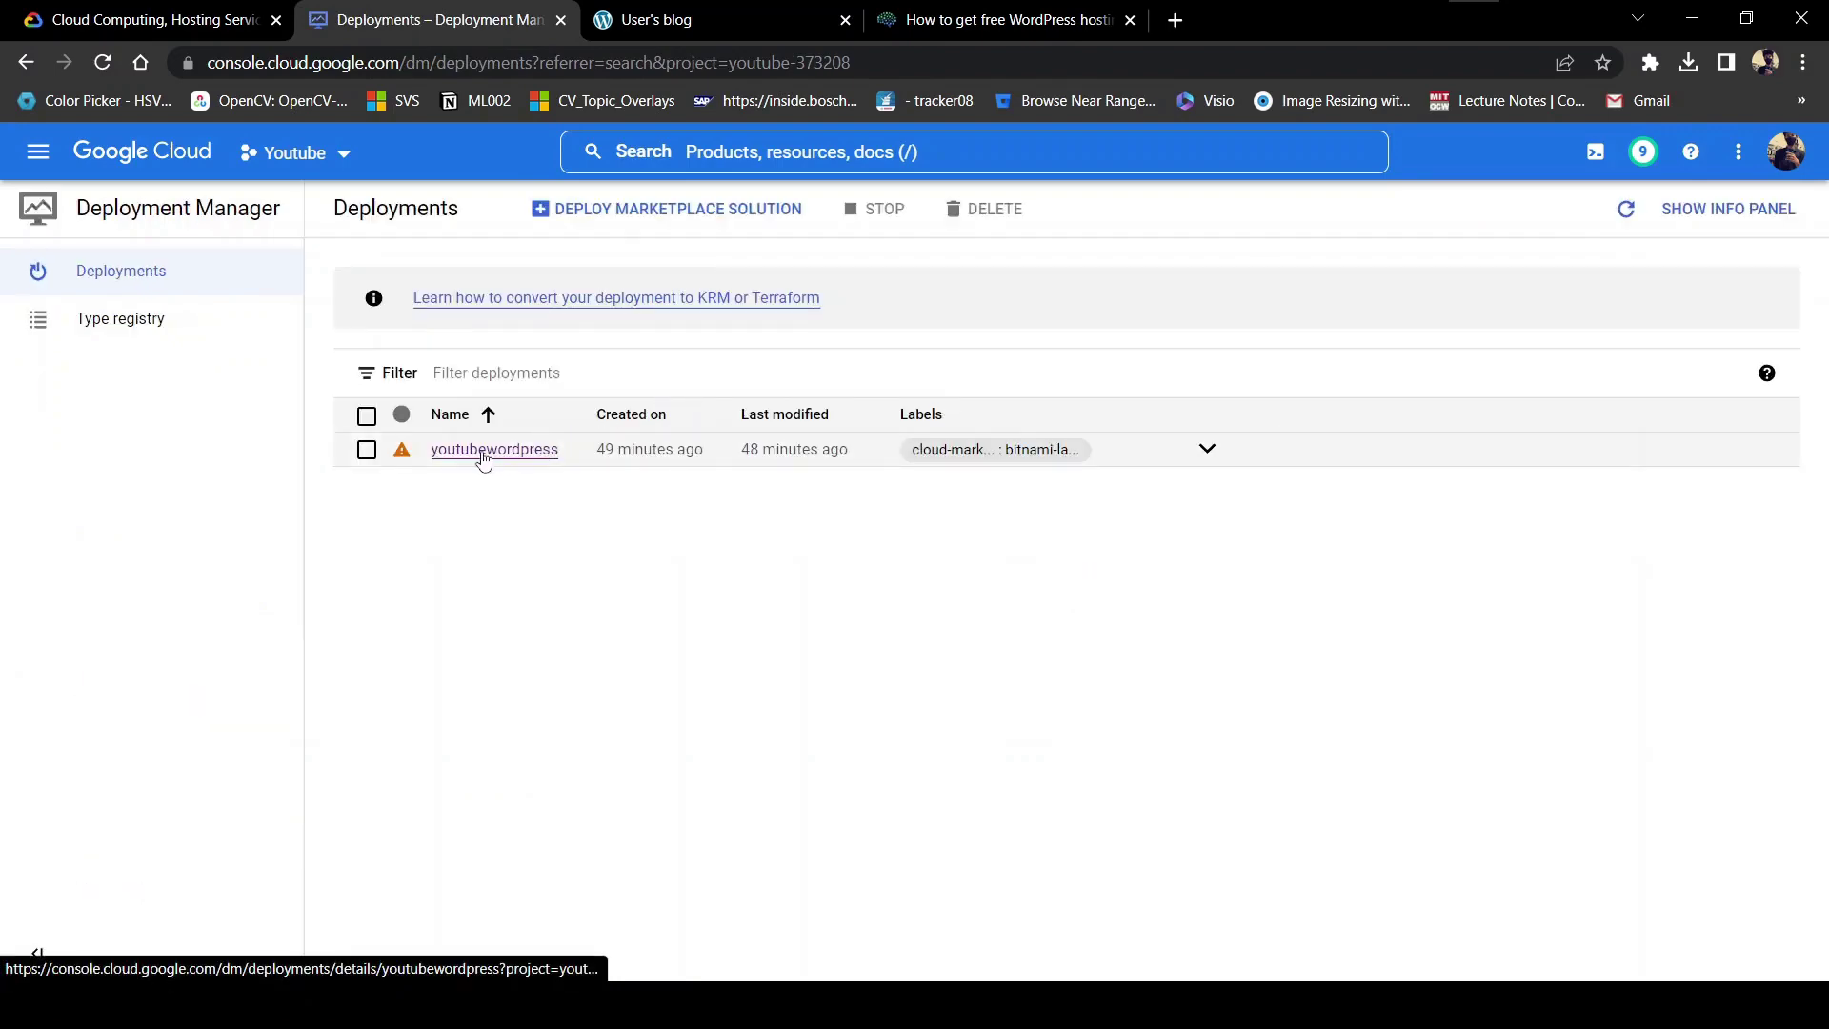
click(485, 453)
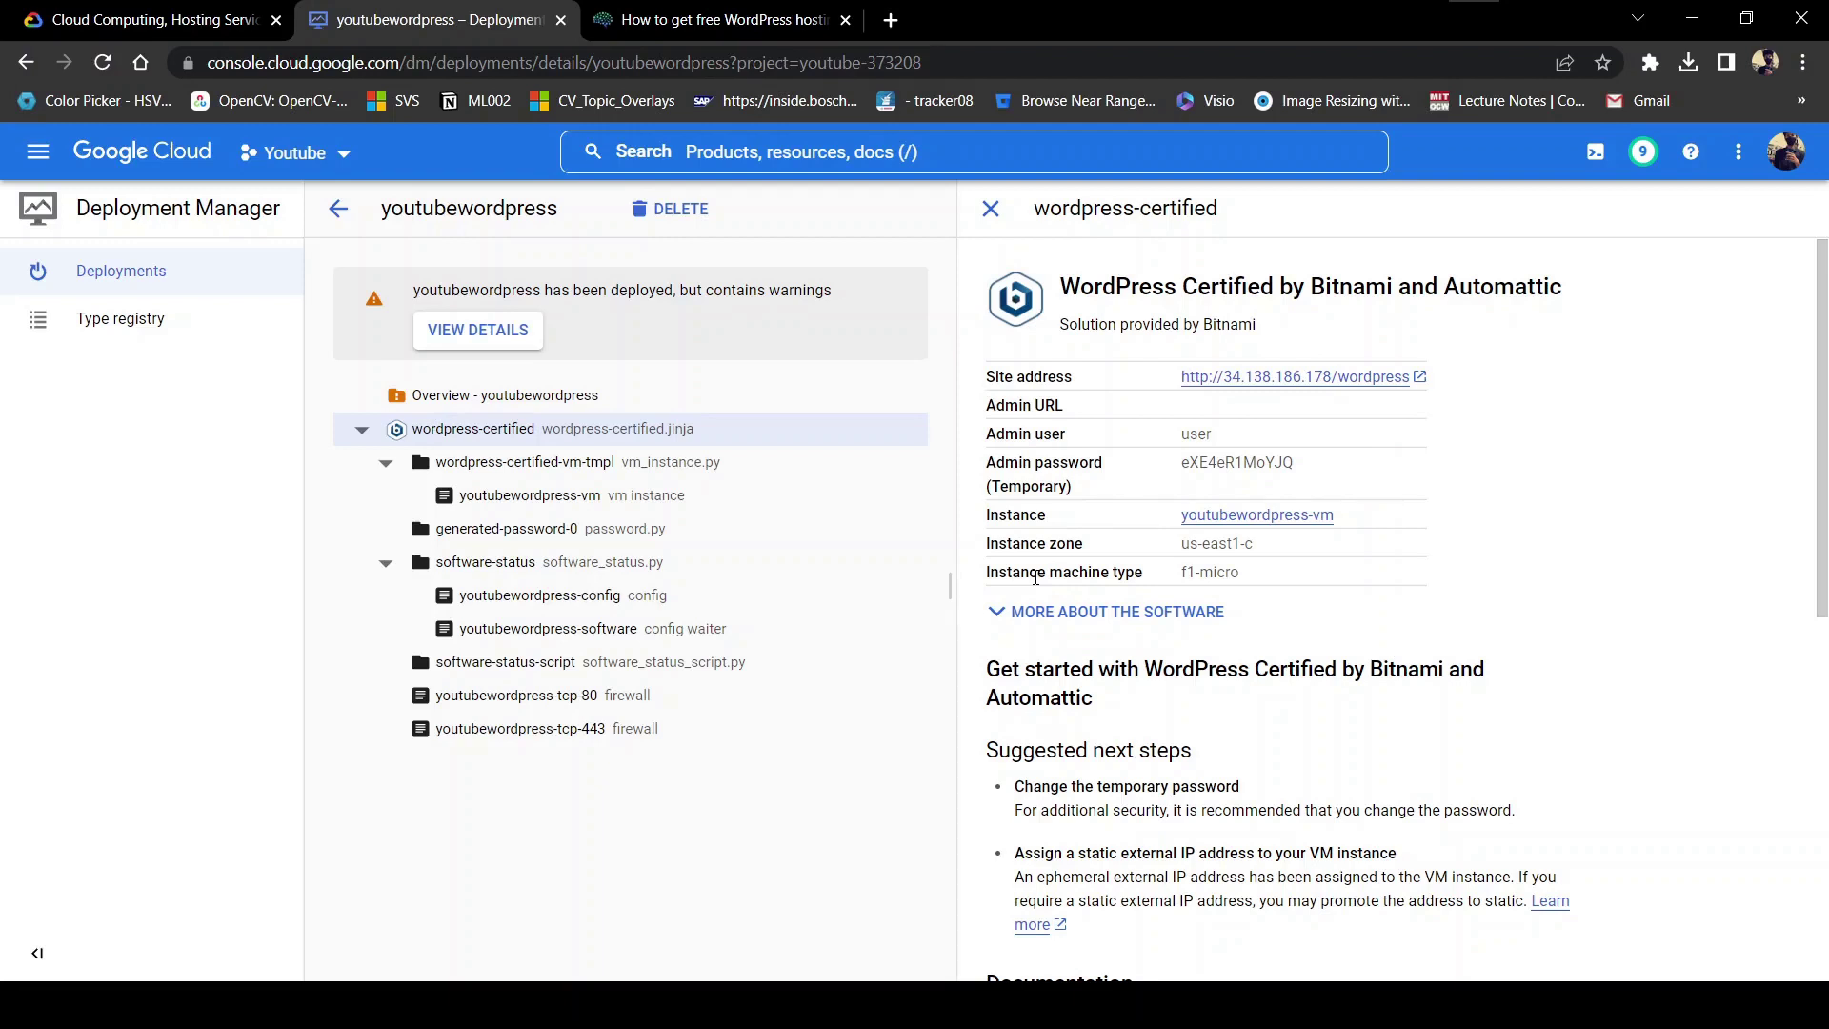
Open the site from the deployment's site address and load its root page by removing wordpress from the URL path.
click(1252, 379)
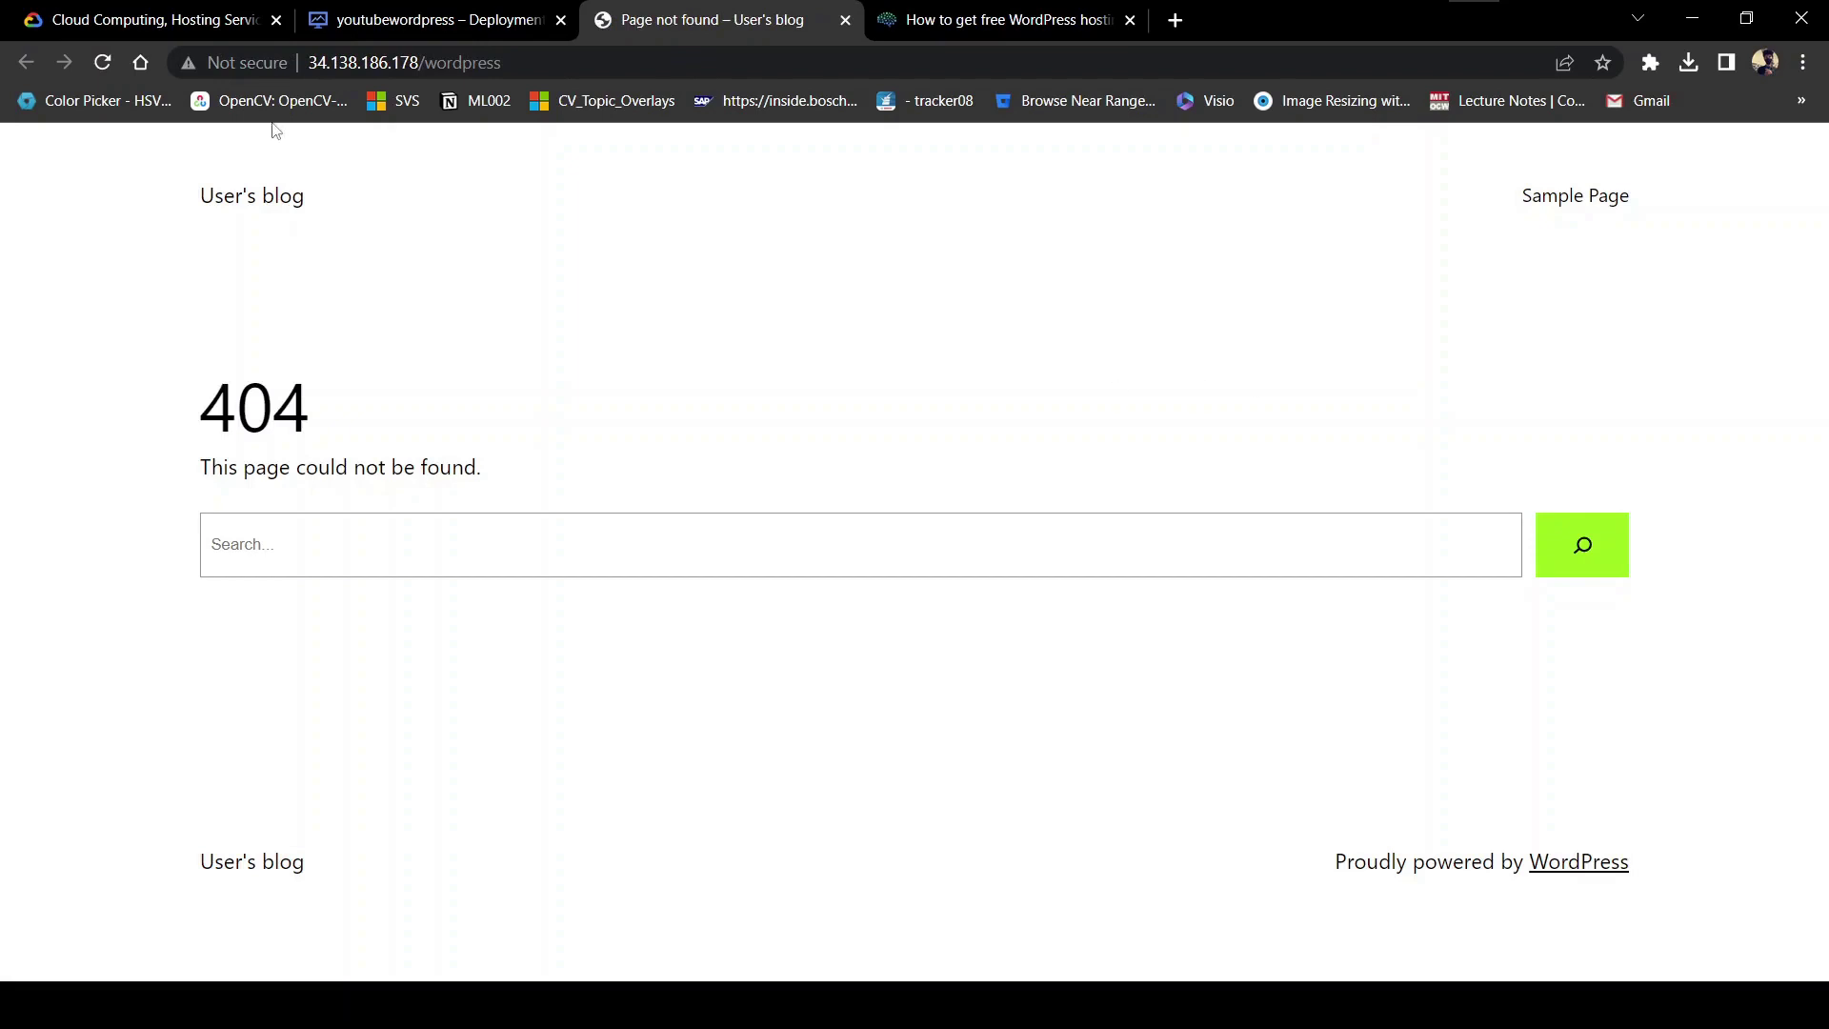
double_click(561, 59)
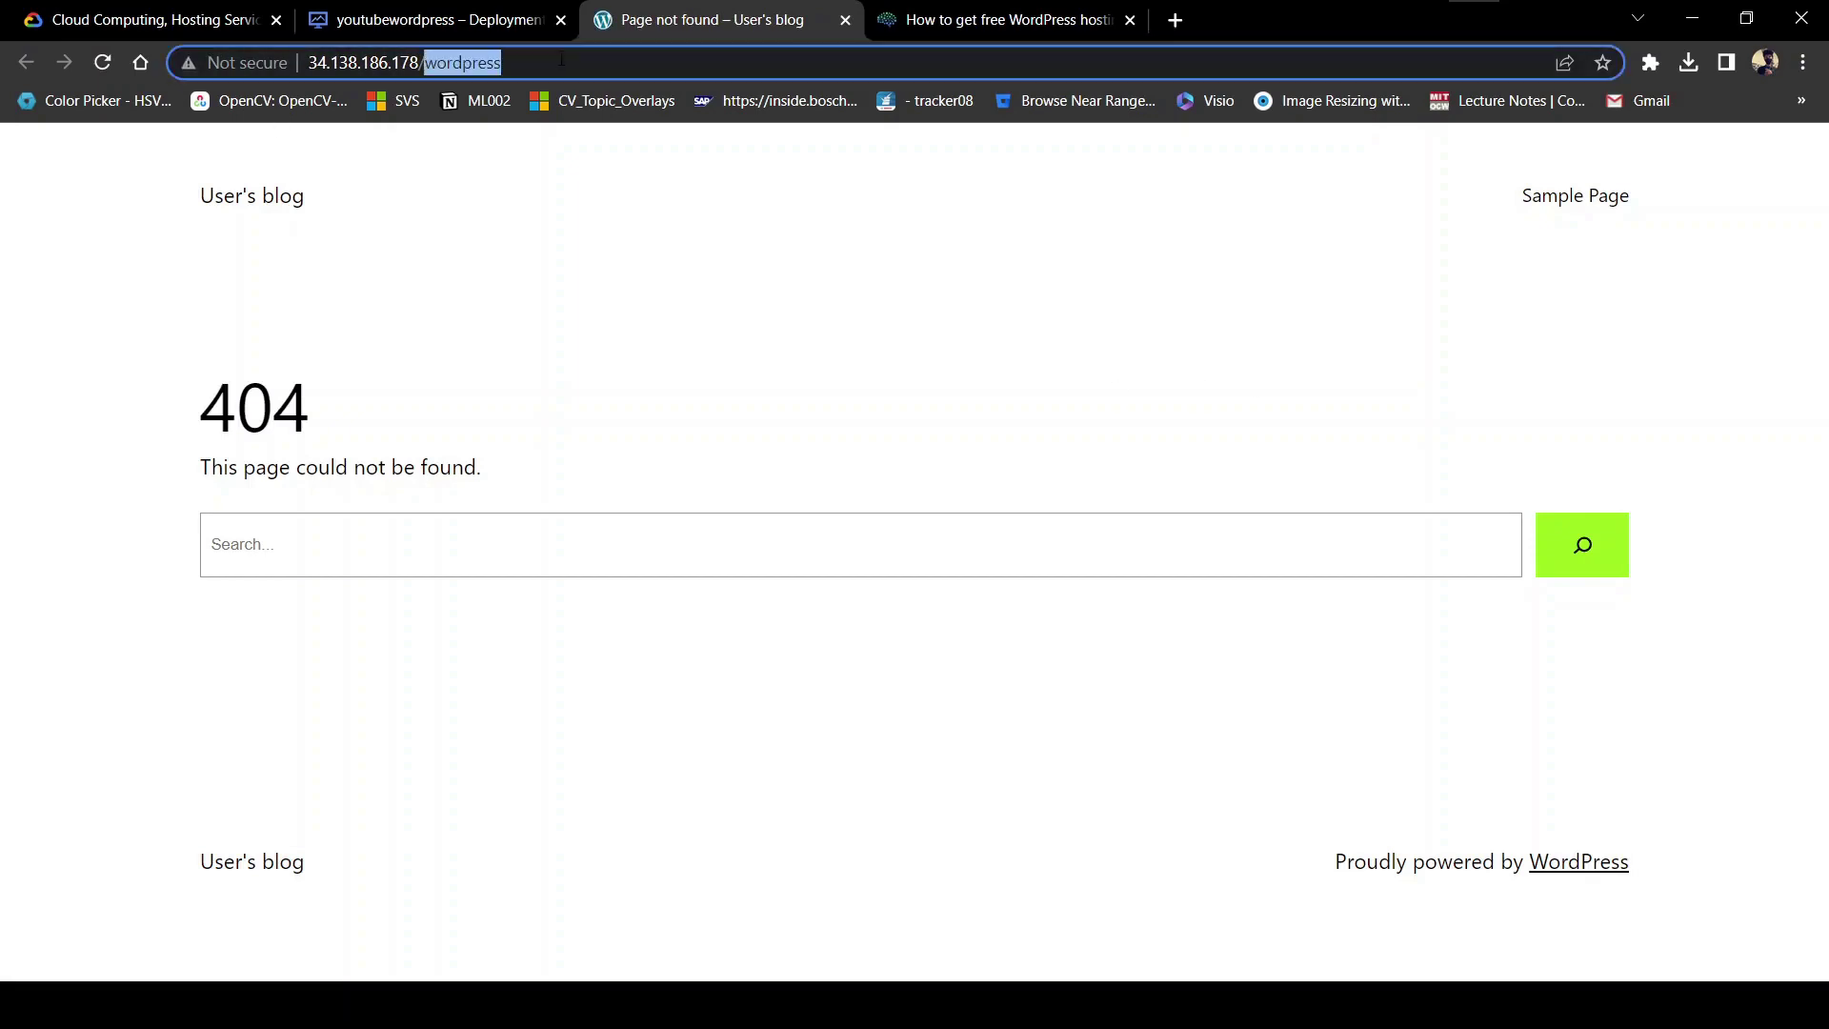
key(BackSpace)
key(Return)
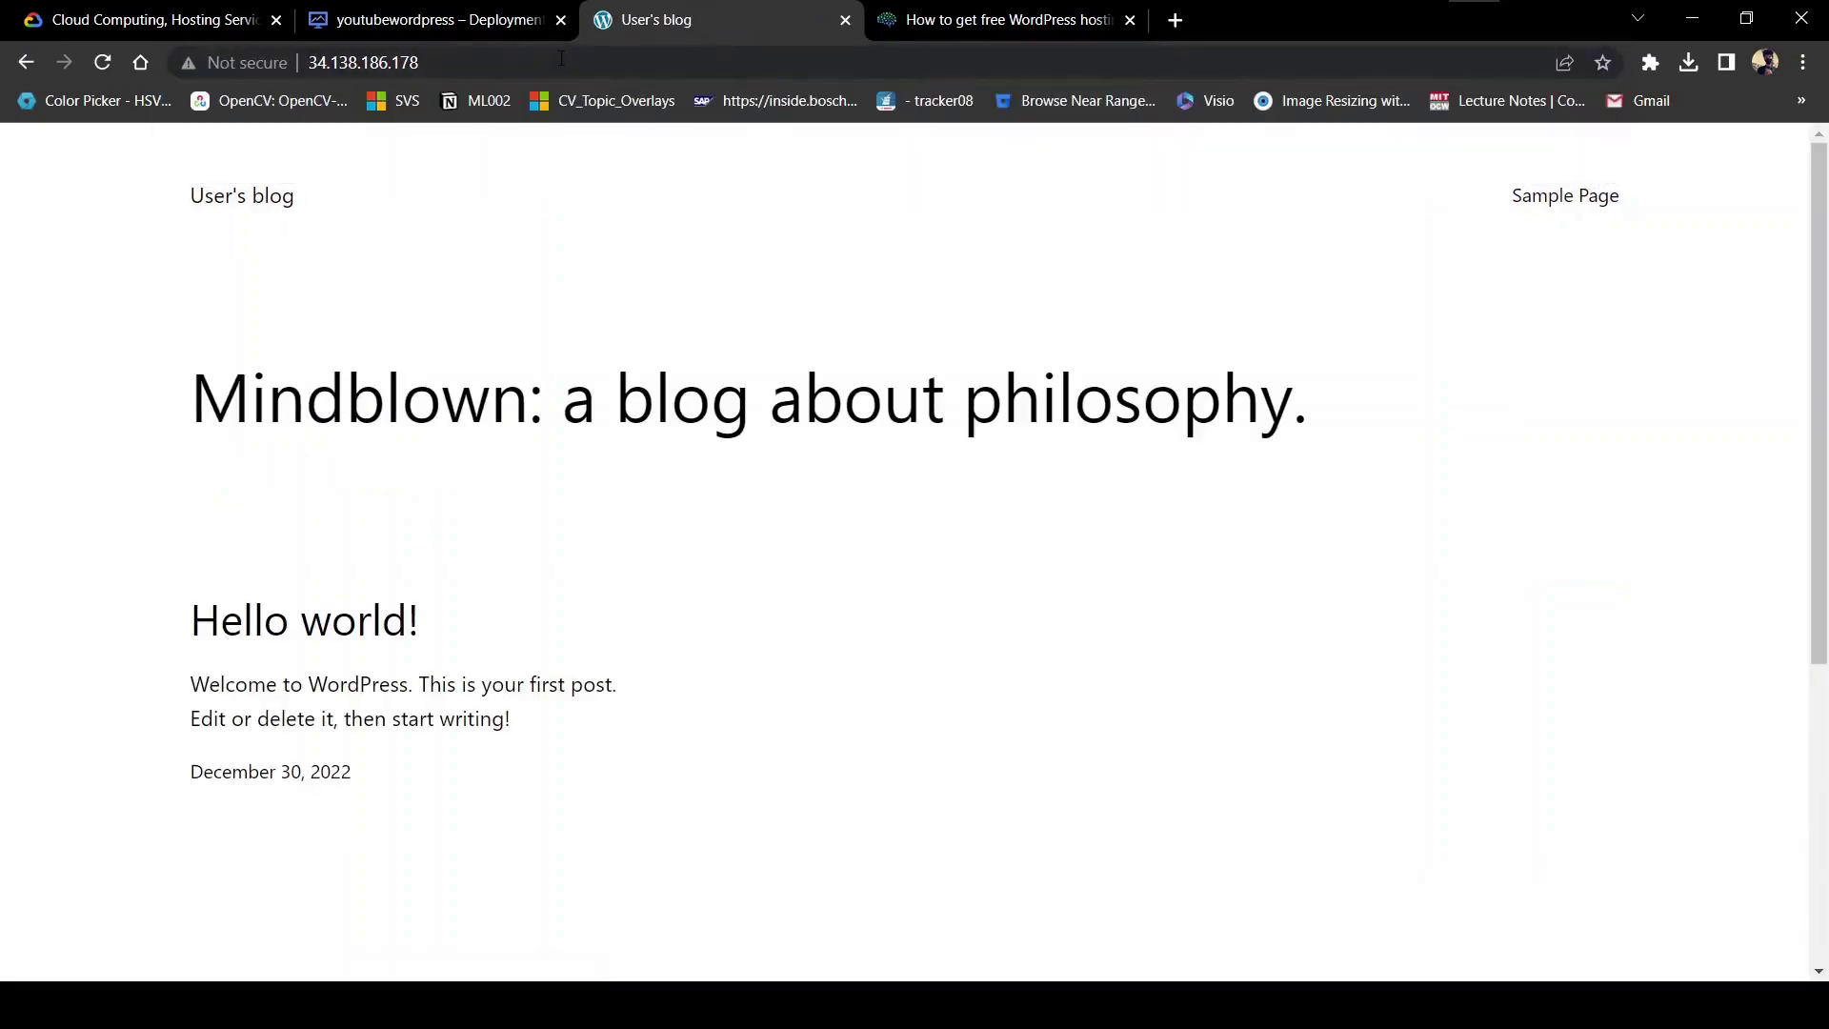